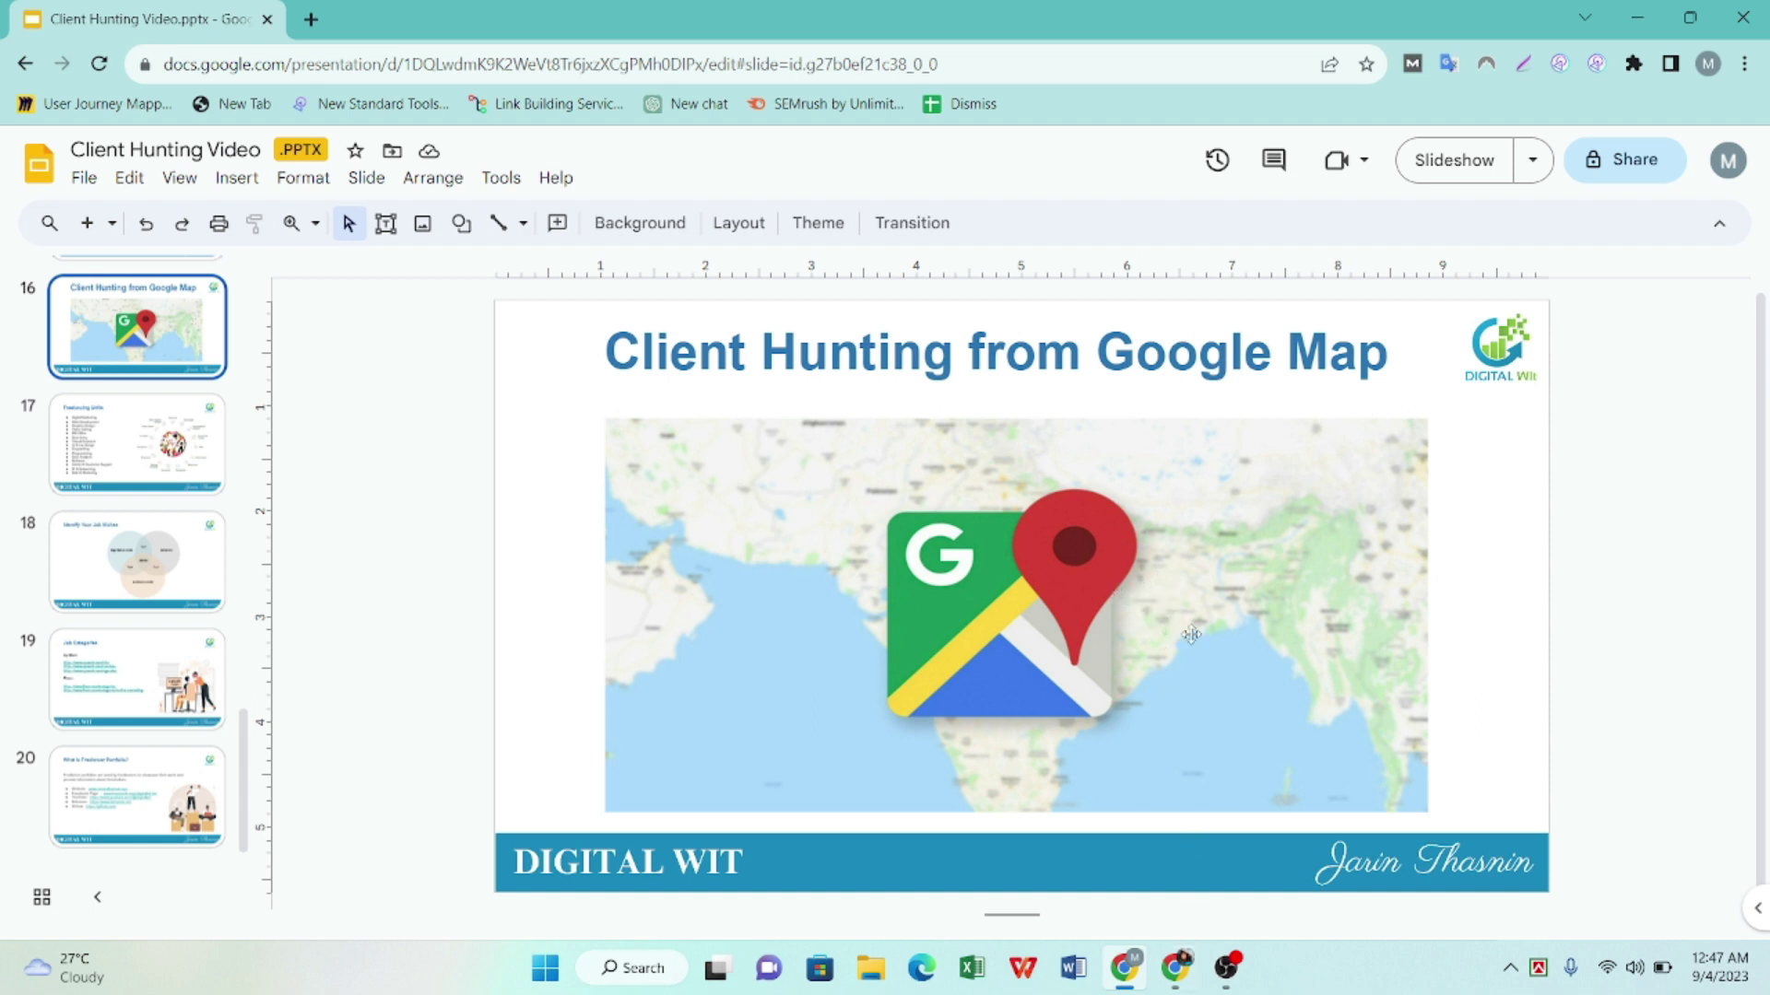
Search Google for 'google map' and open Google Maps in a new tab showing Chattogram
click(1174, 967)
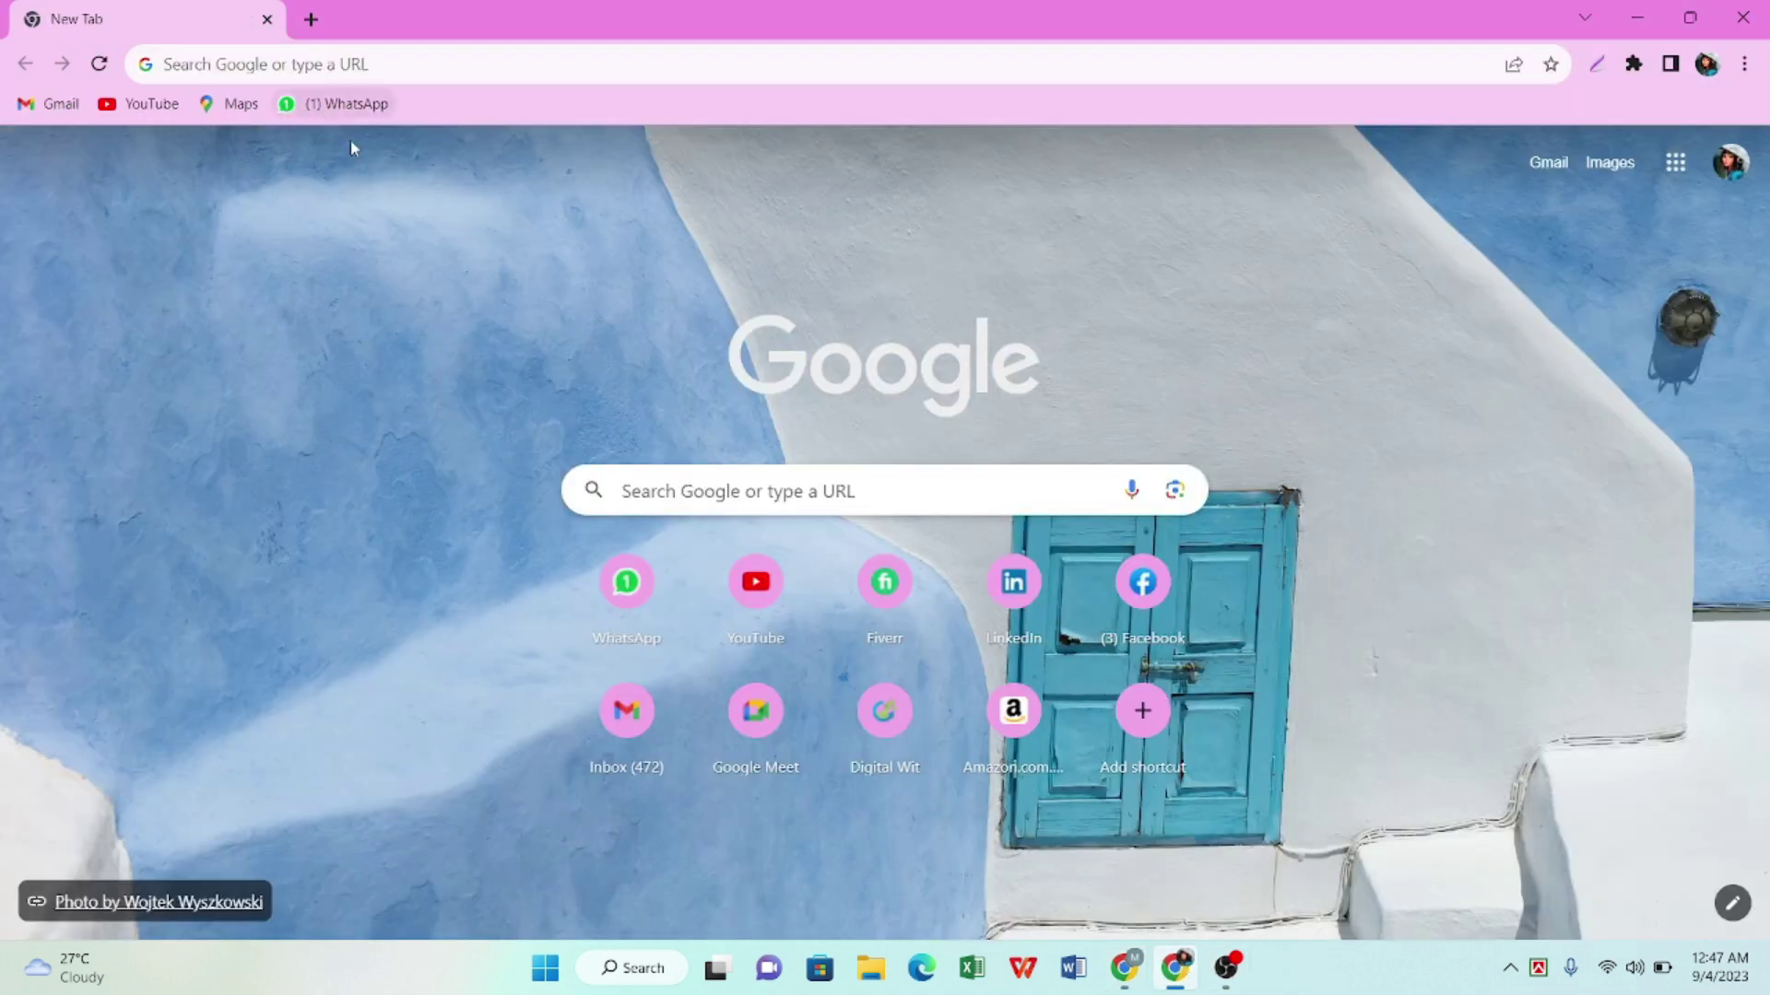
click(350, 62)
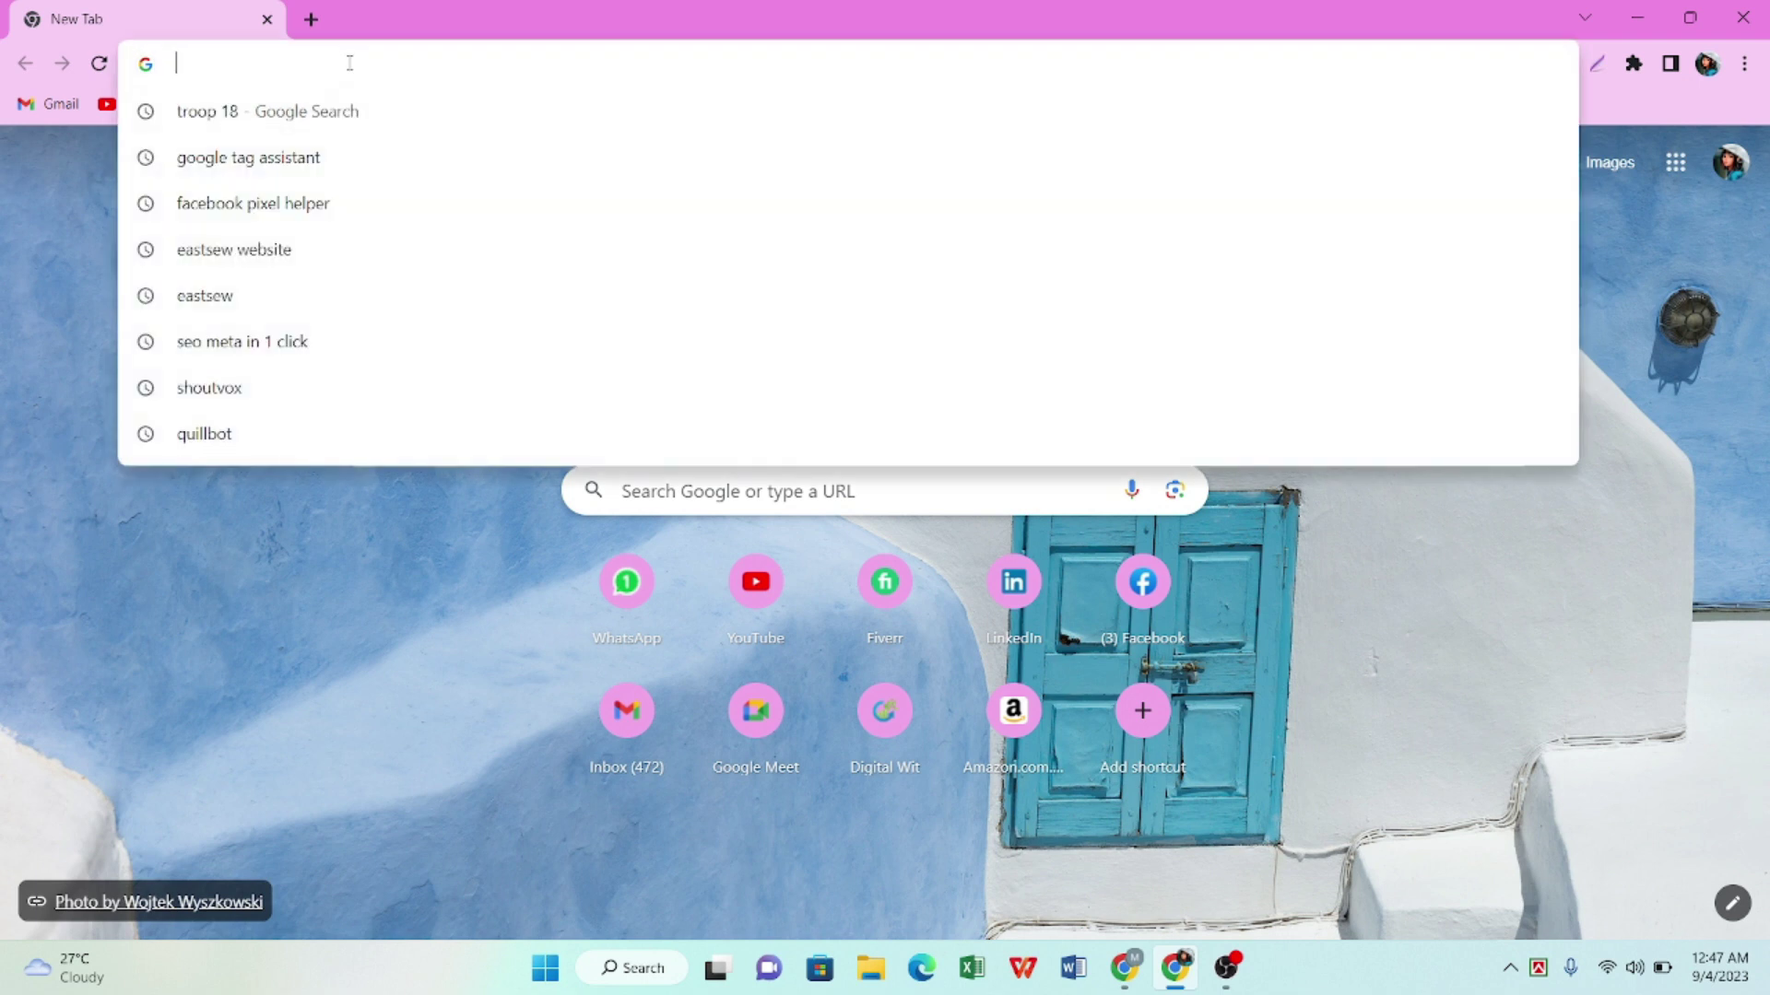
text(g)
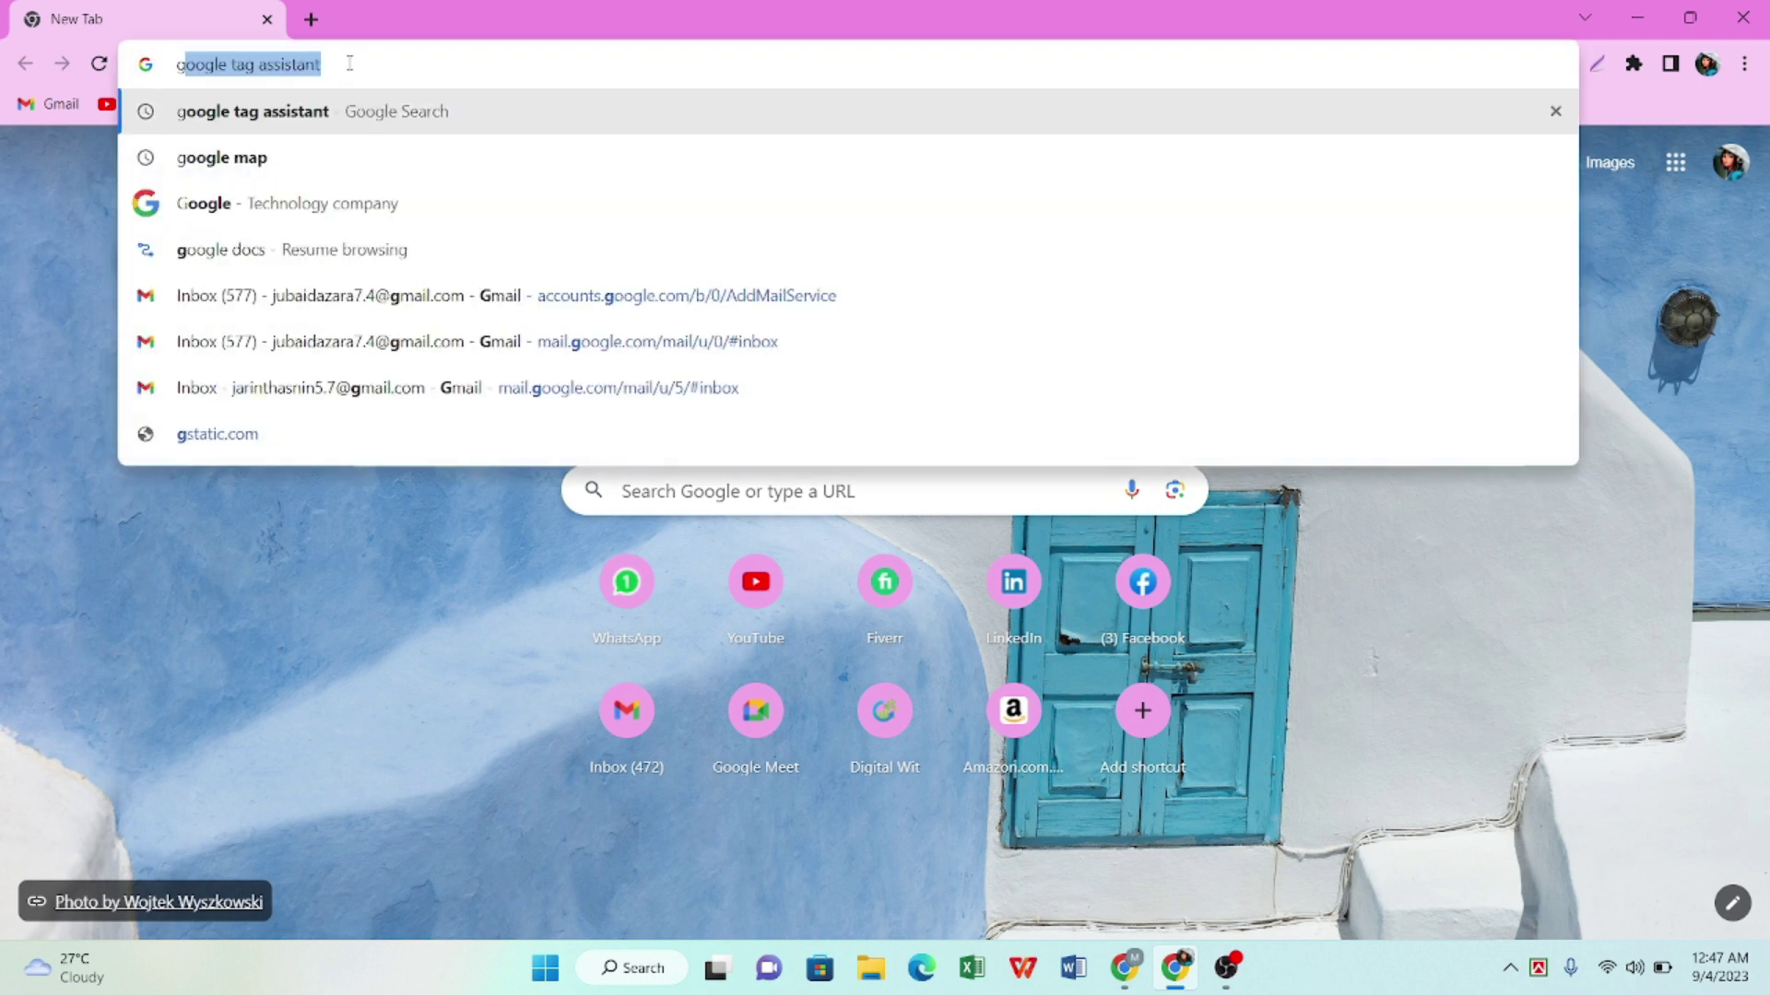
text(oogle map)
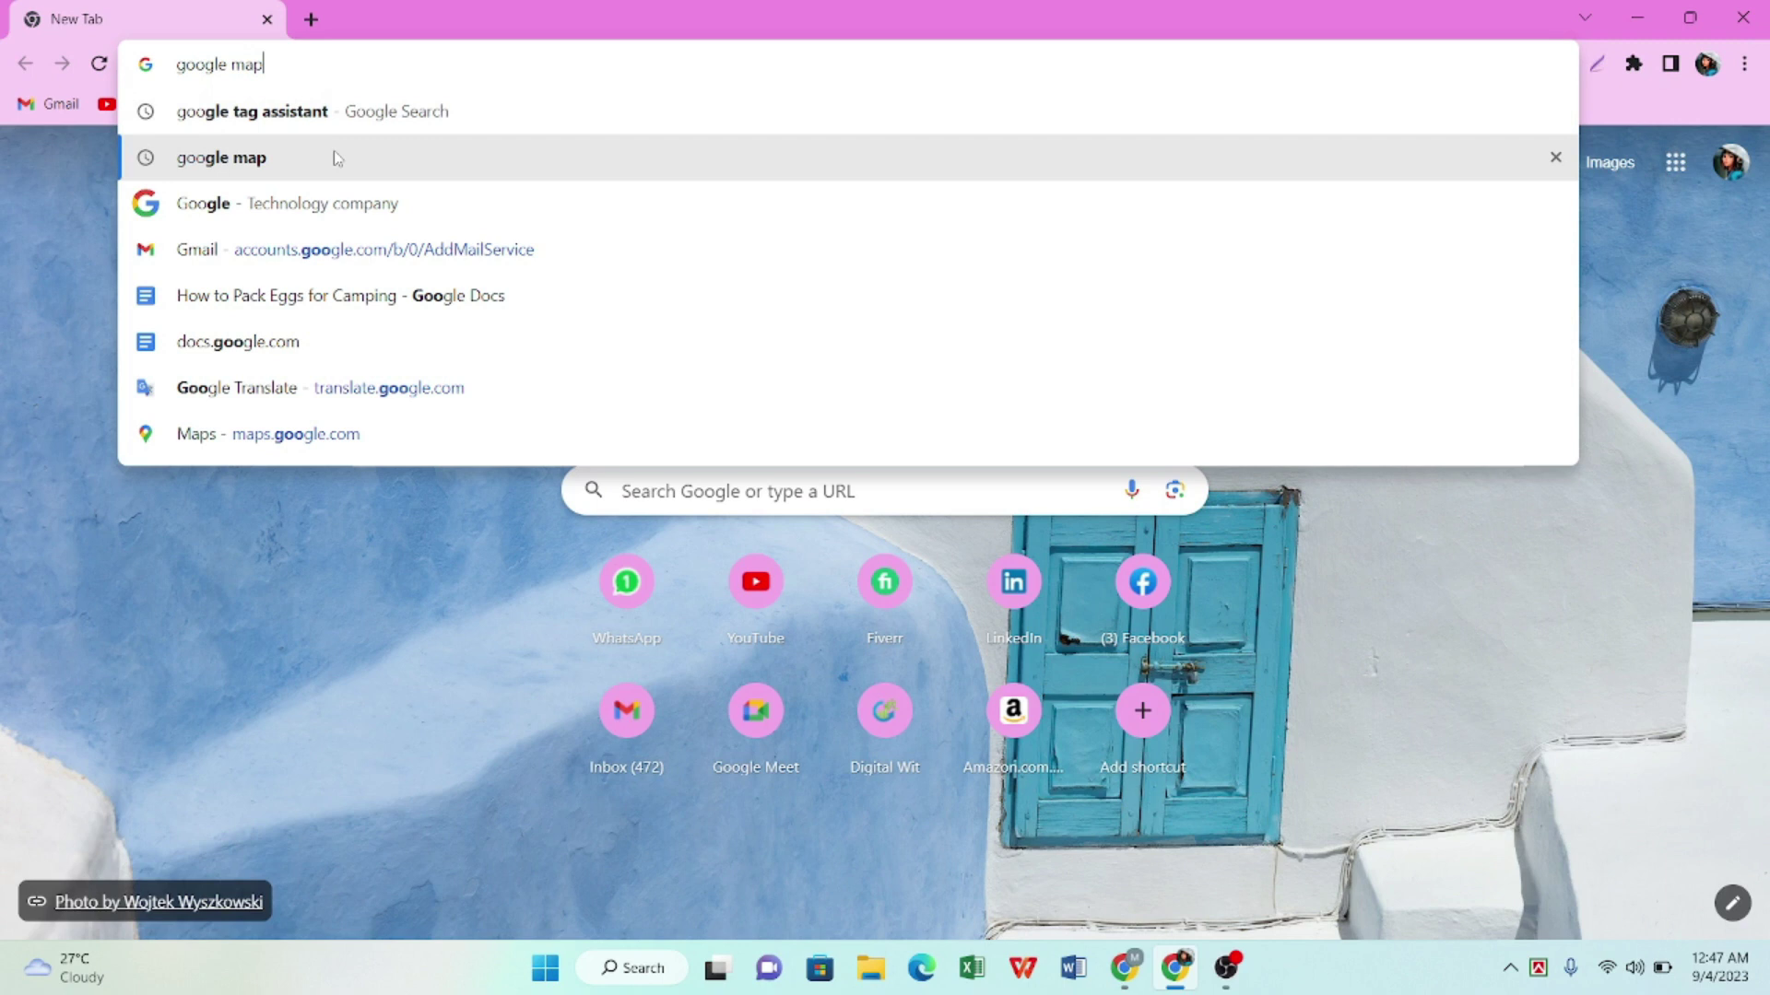
click(334, 153)
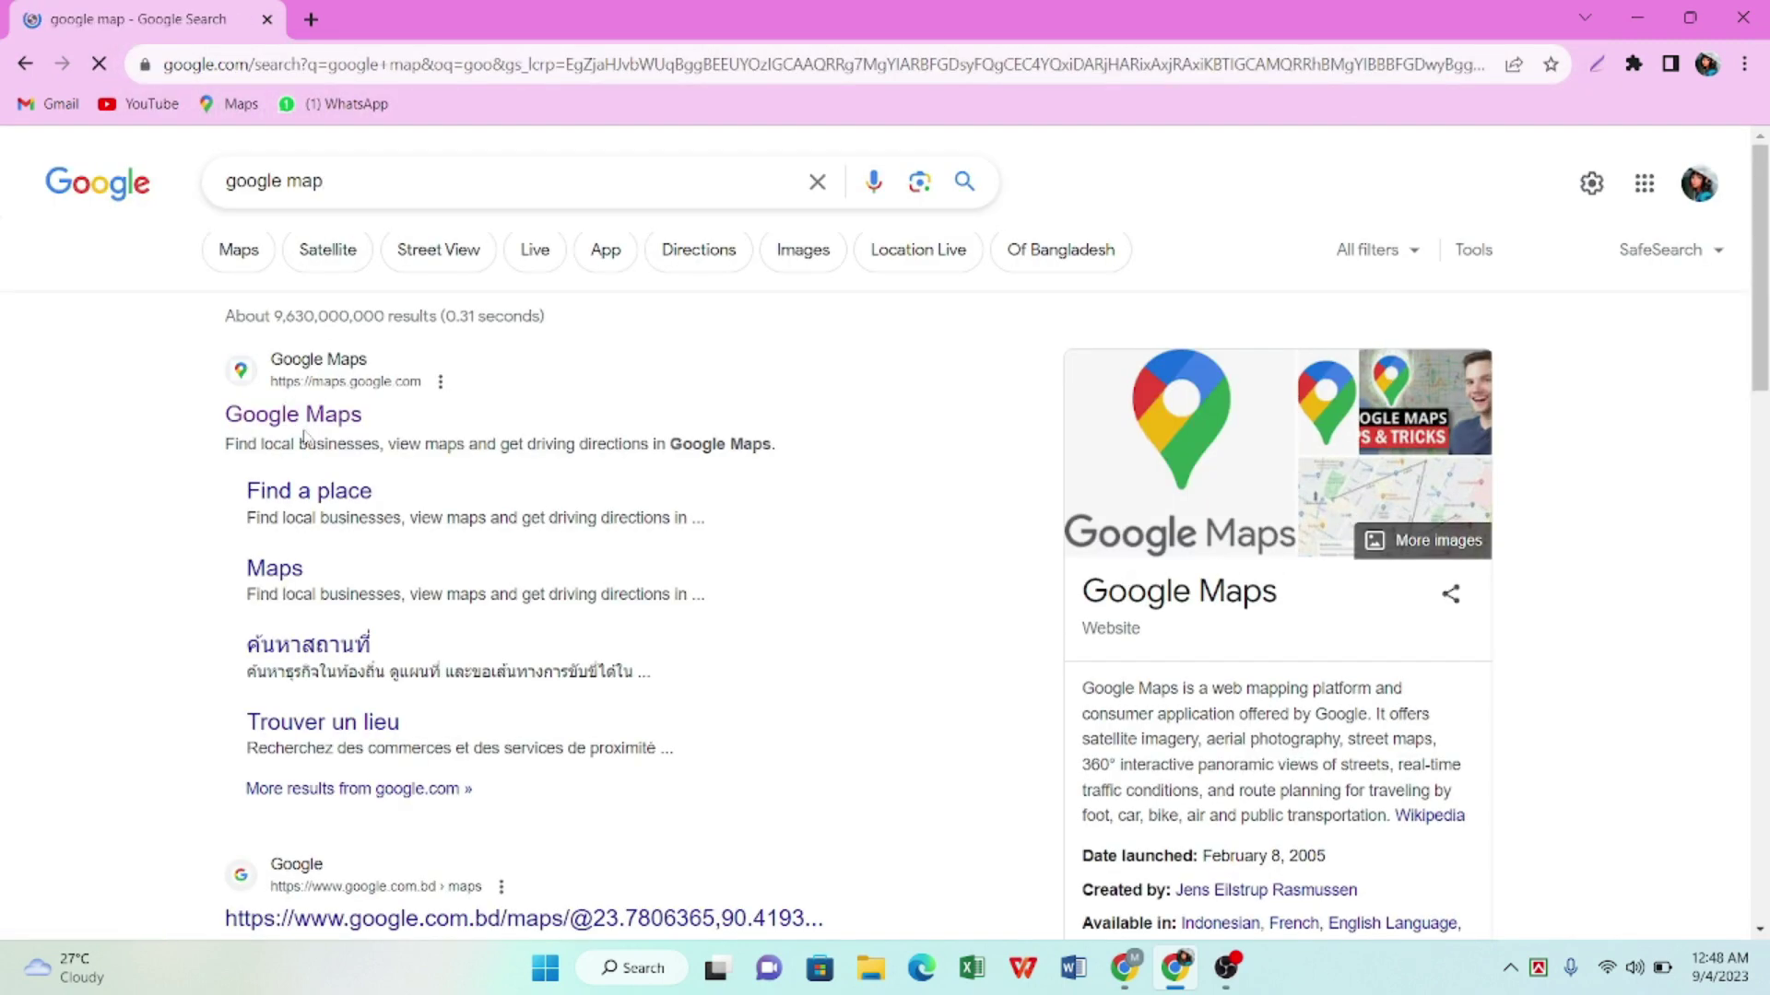
middle_click(307, 431)
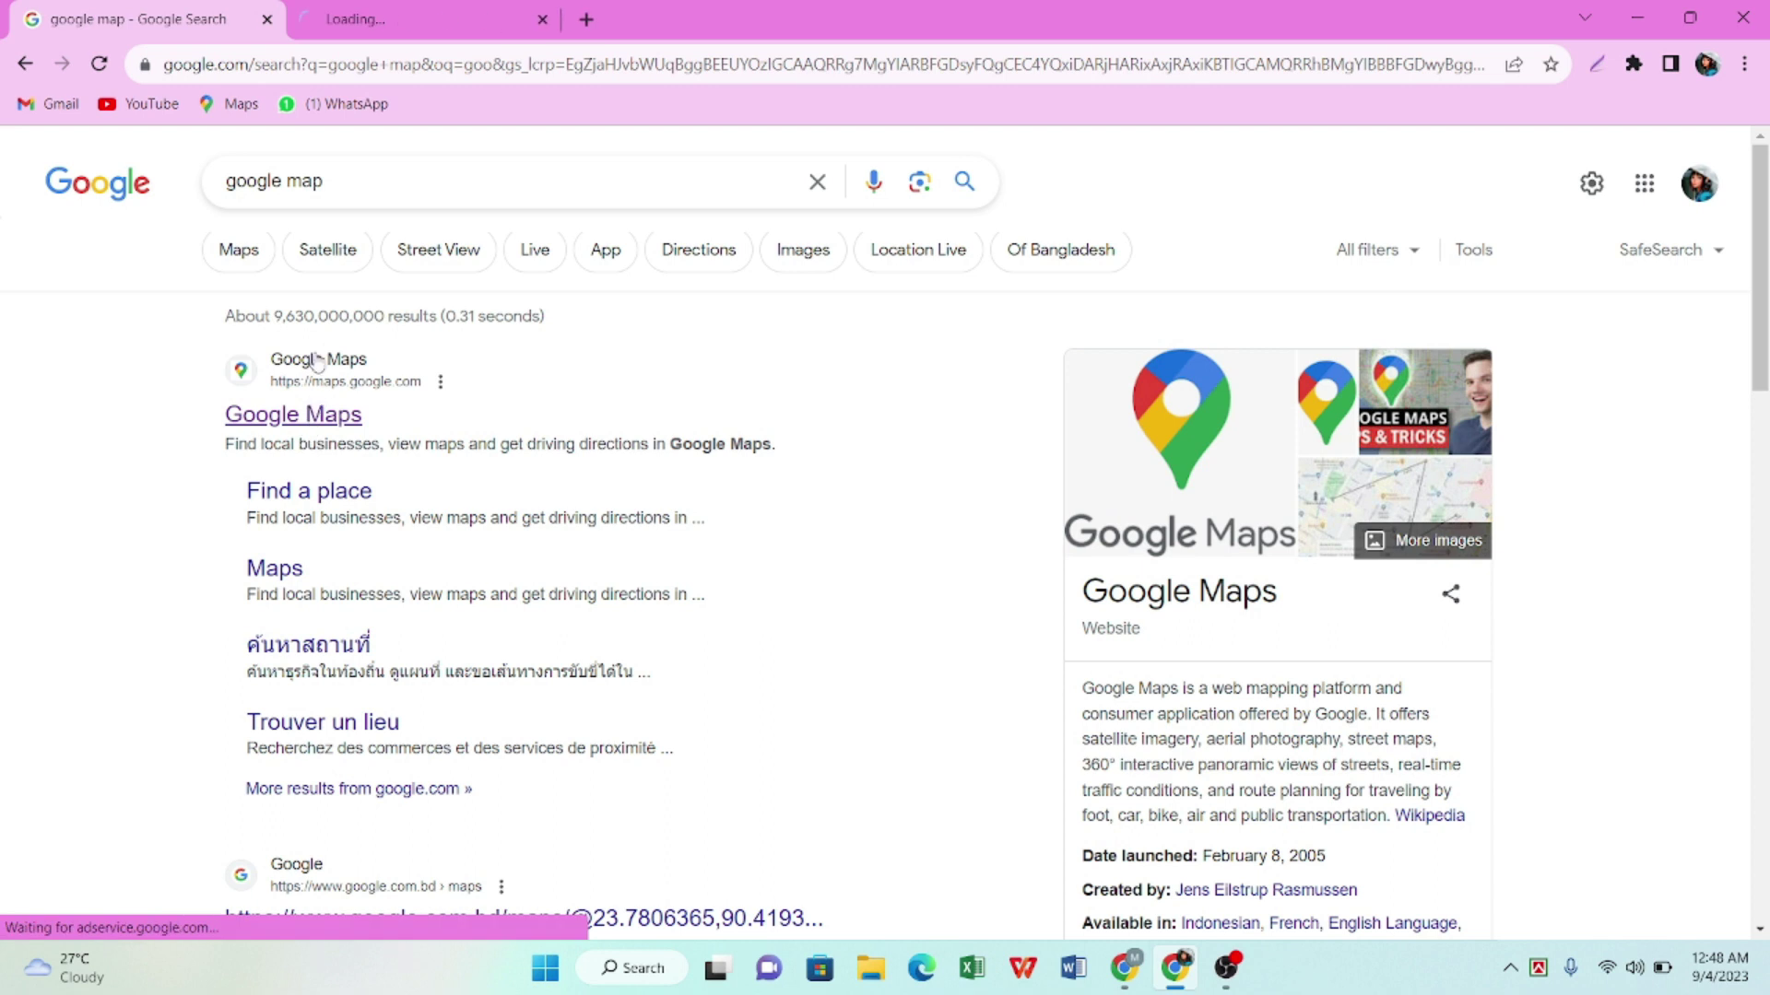
click(367, 19)
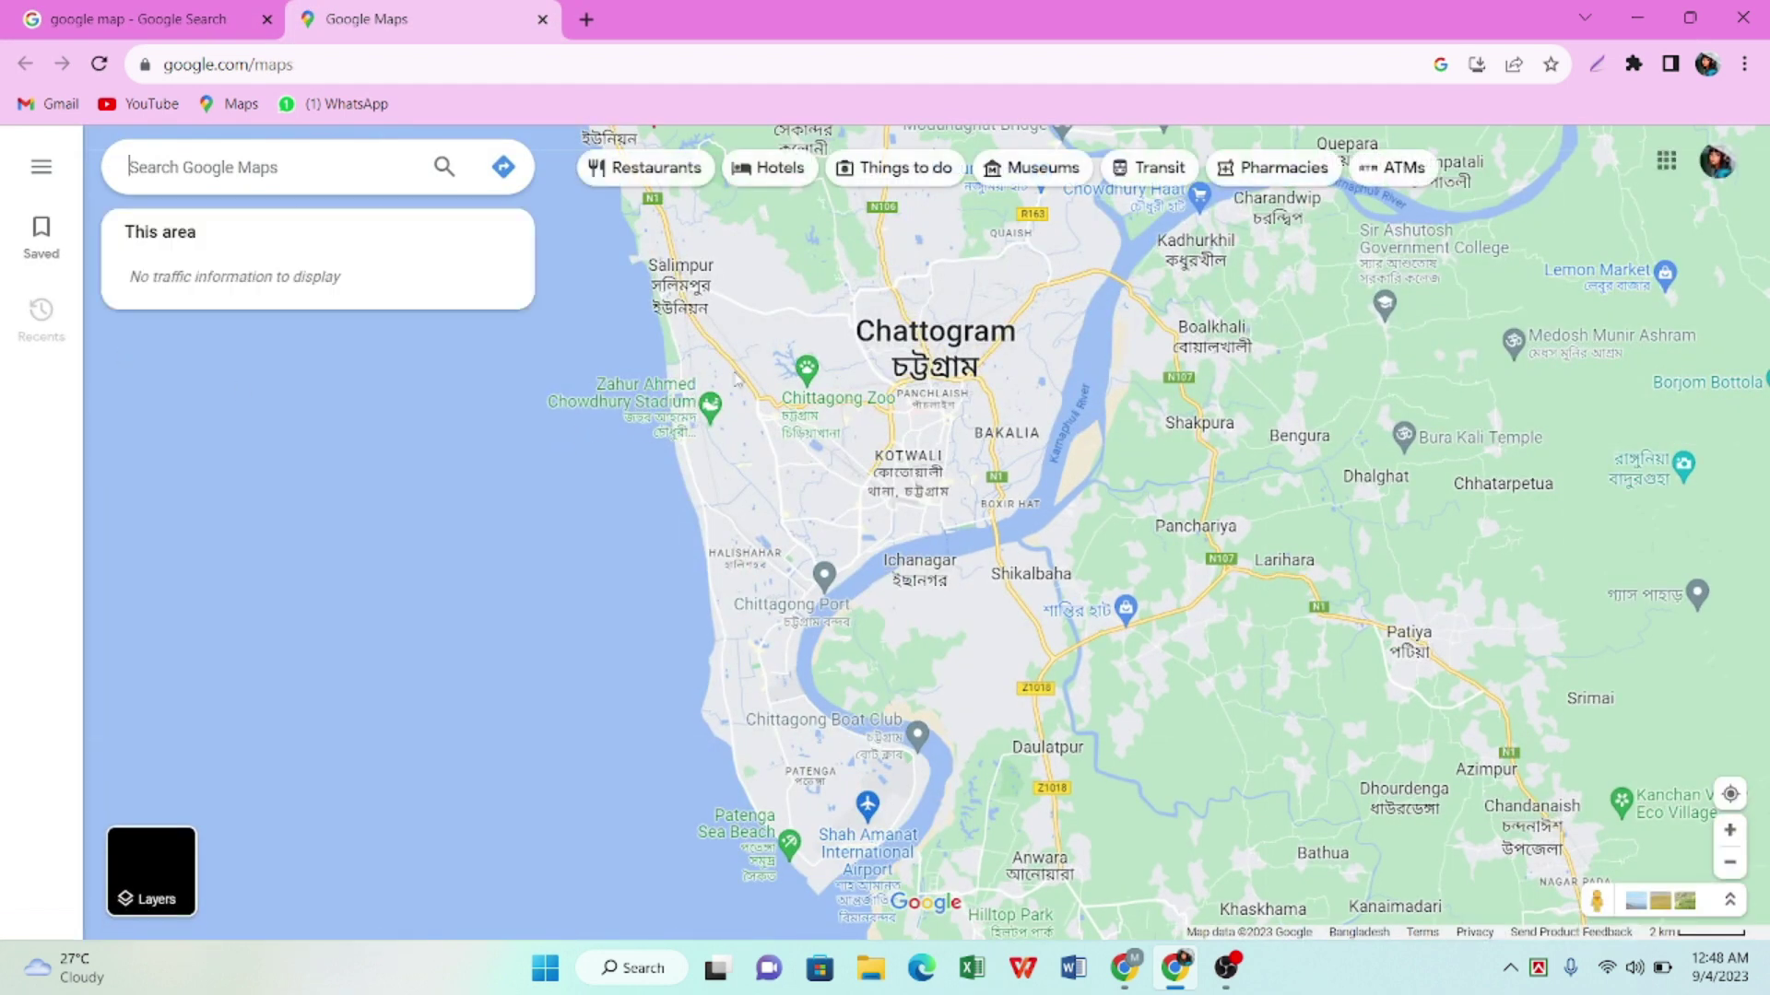
Zoom the map out around Chattogram, then clear the 'google map' query from the Google search box
scroll(728, 406, down, 3)
scroll(719, 393, down, 3)
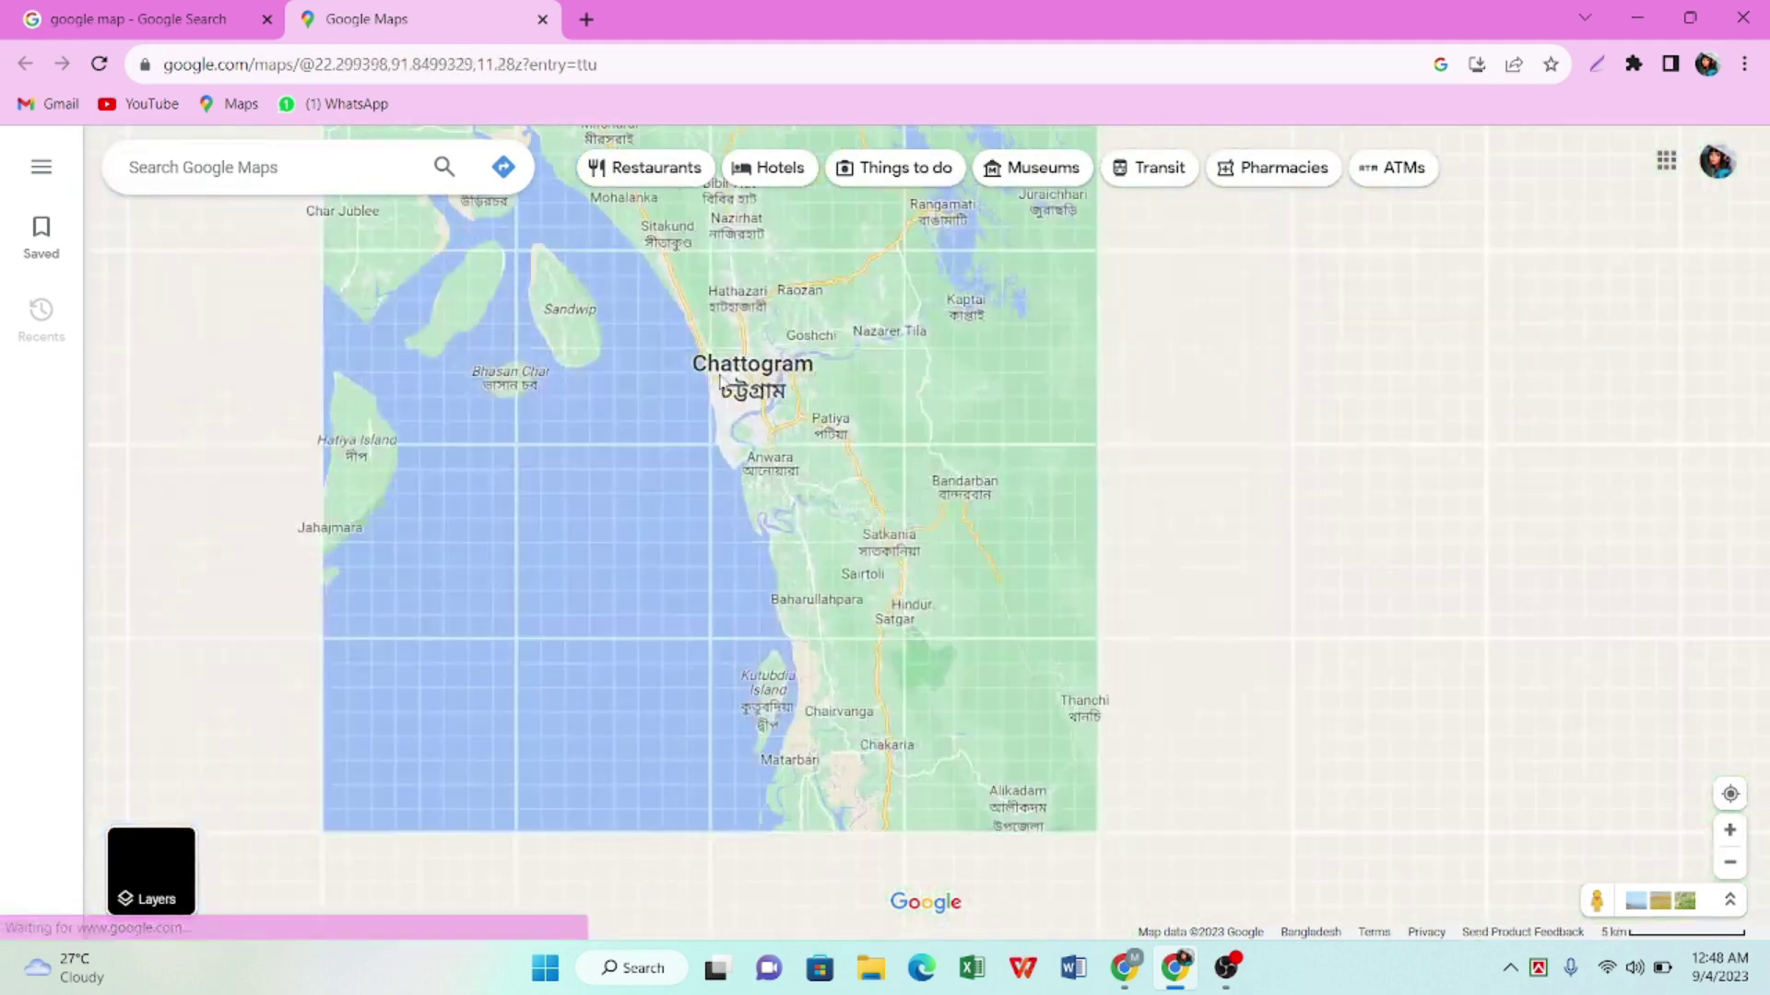
click(136, 18)
triple_click(403, 185)
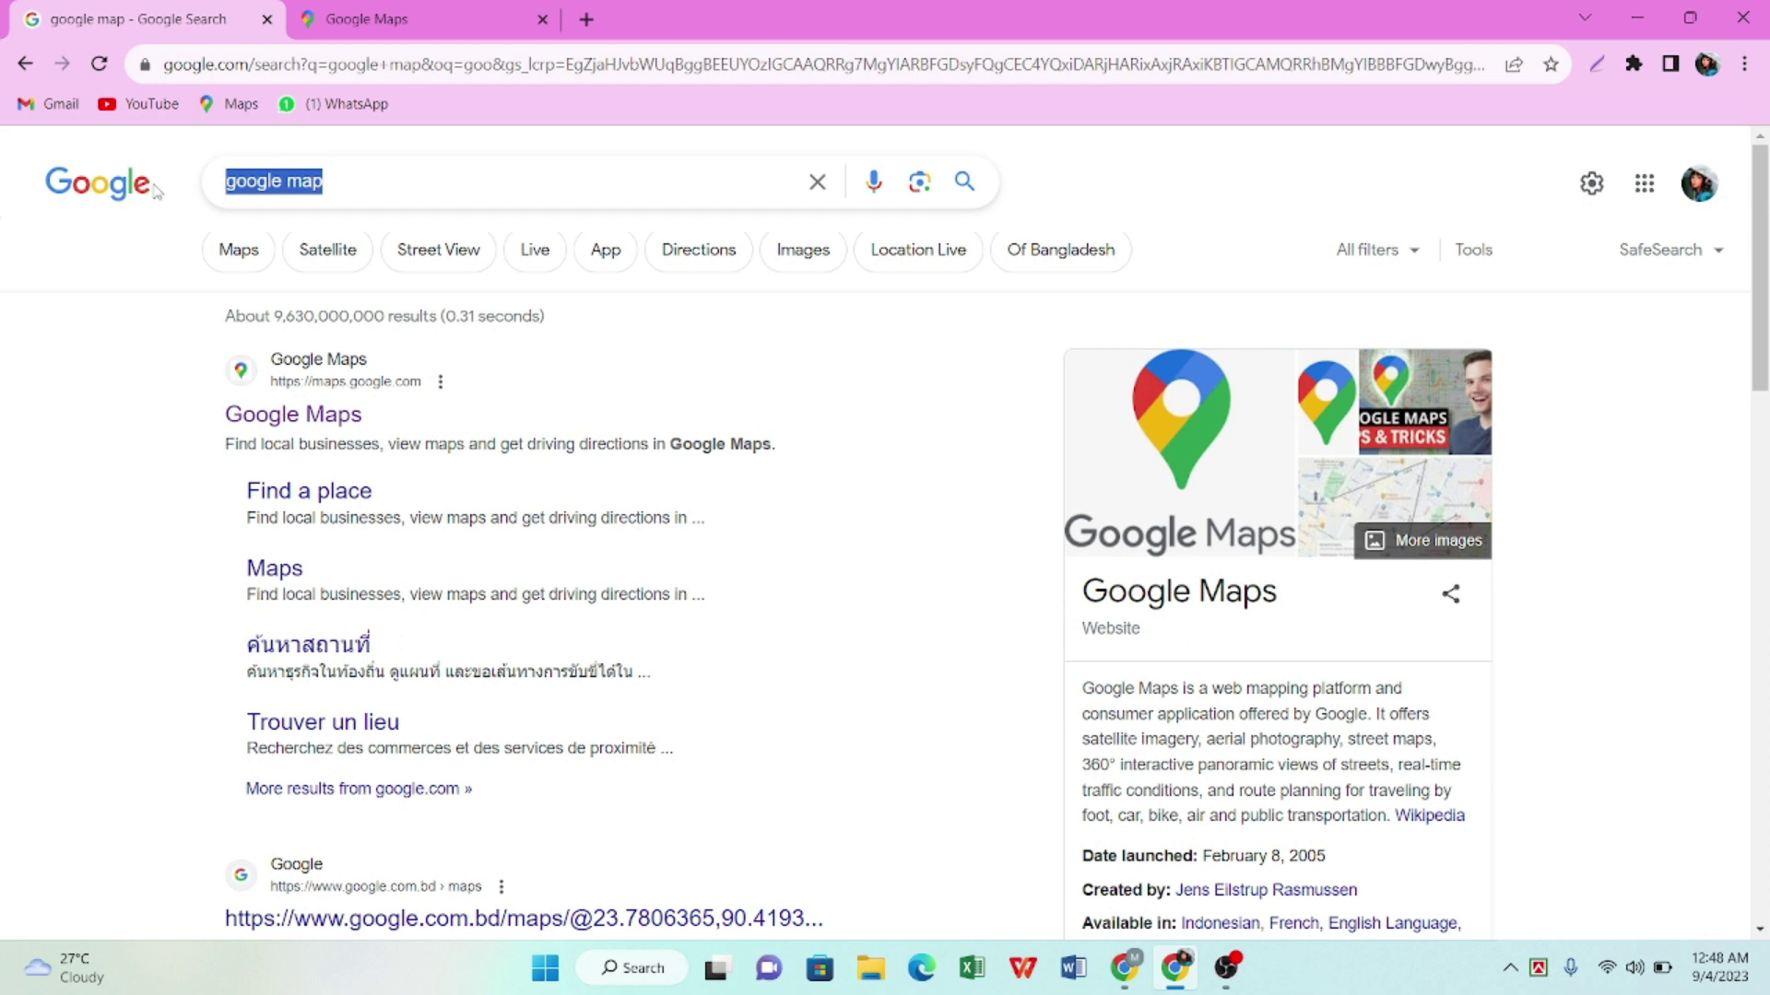
key(BackSpace)
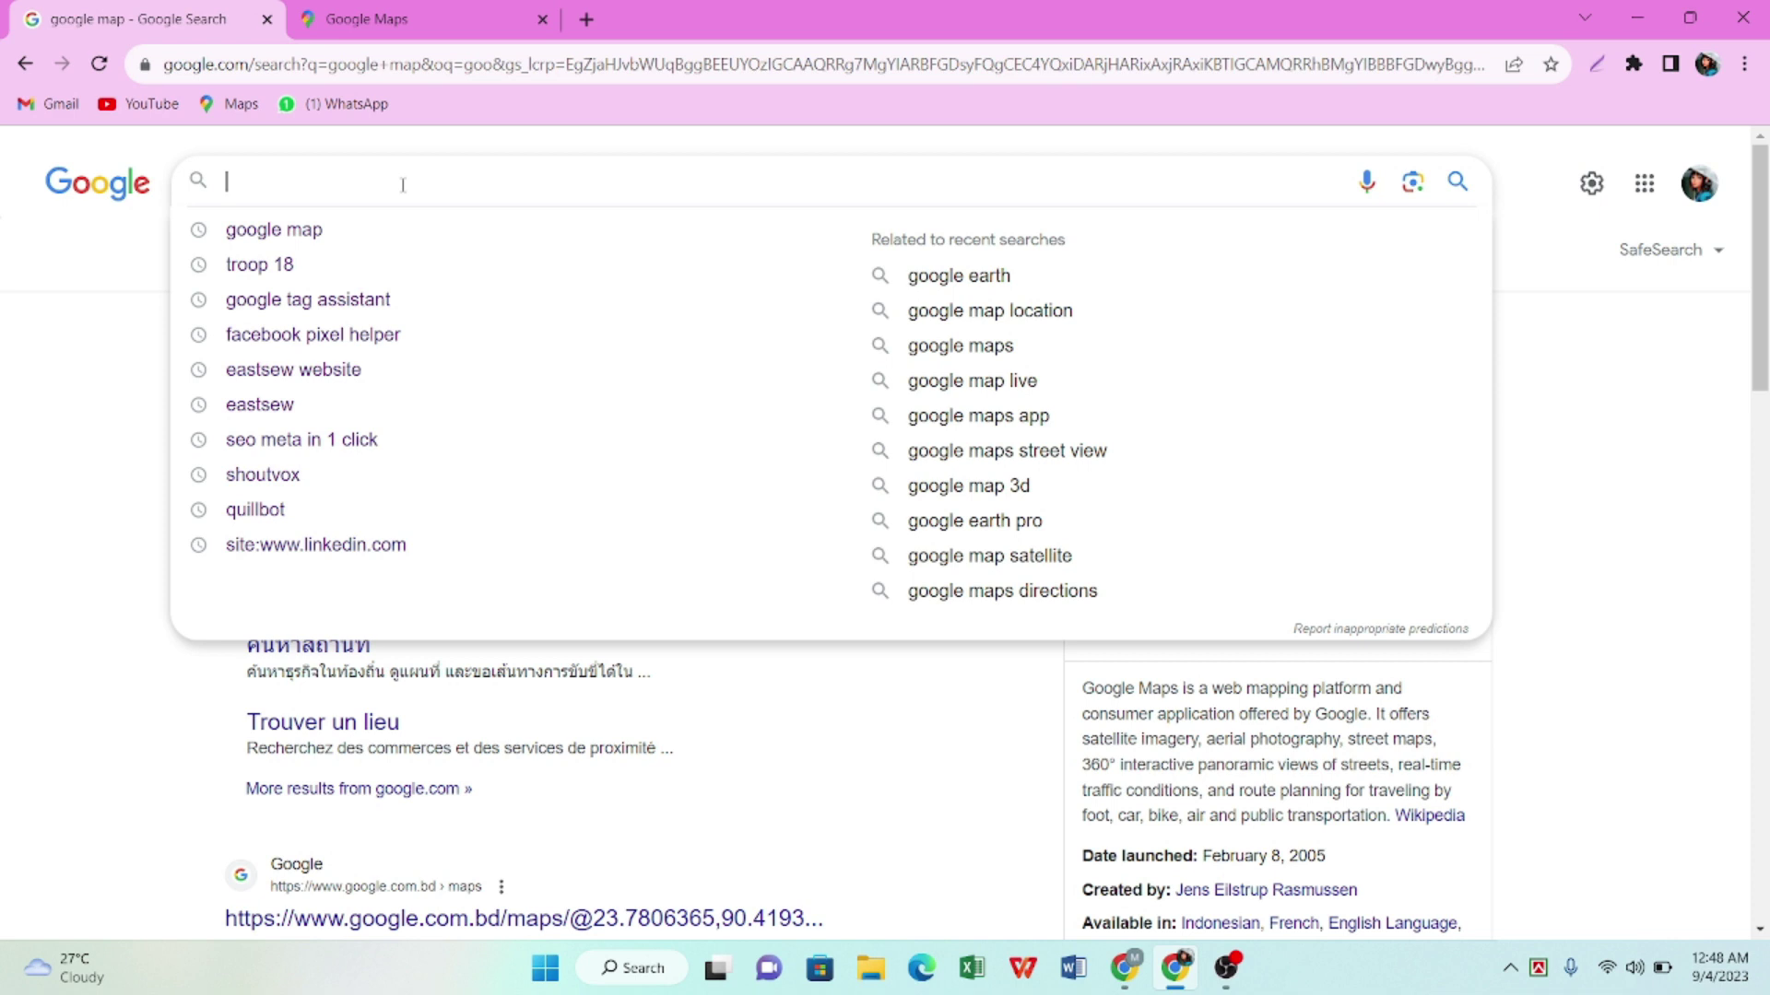
Search Google for 'united all states' and open the Wikipedia US states list in a new tab
text(uni9ted)
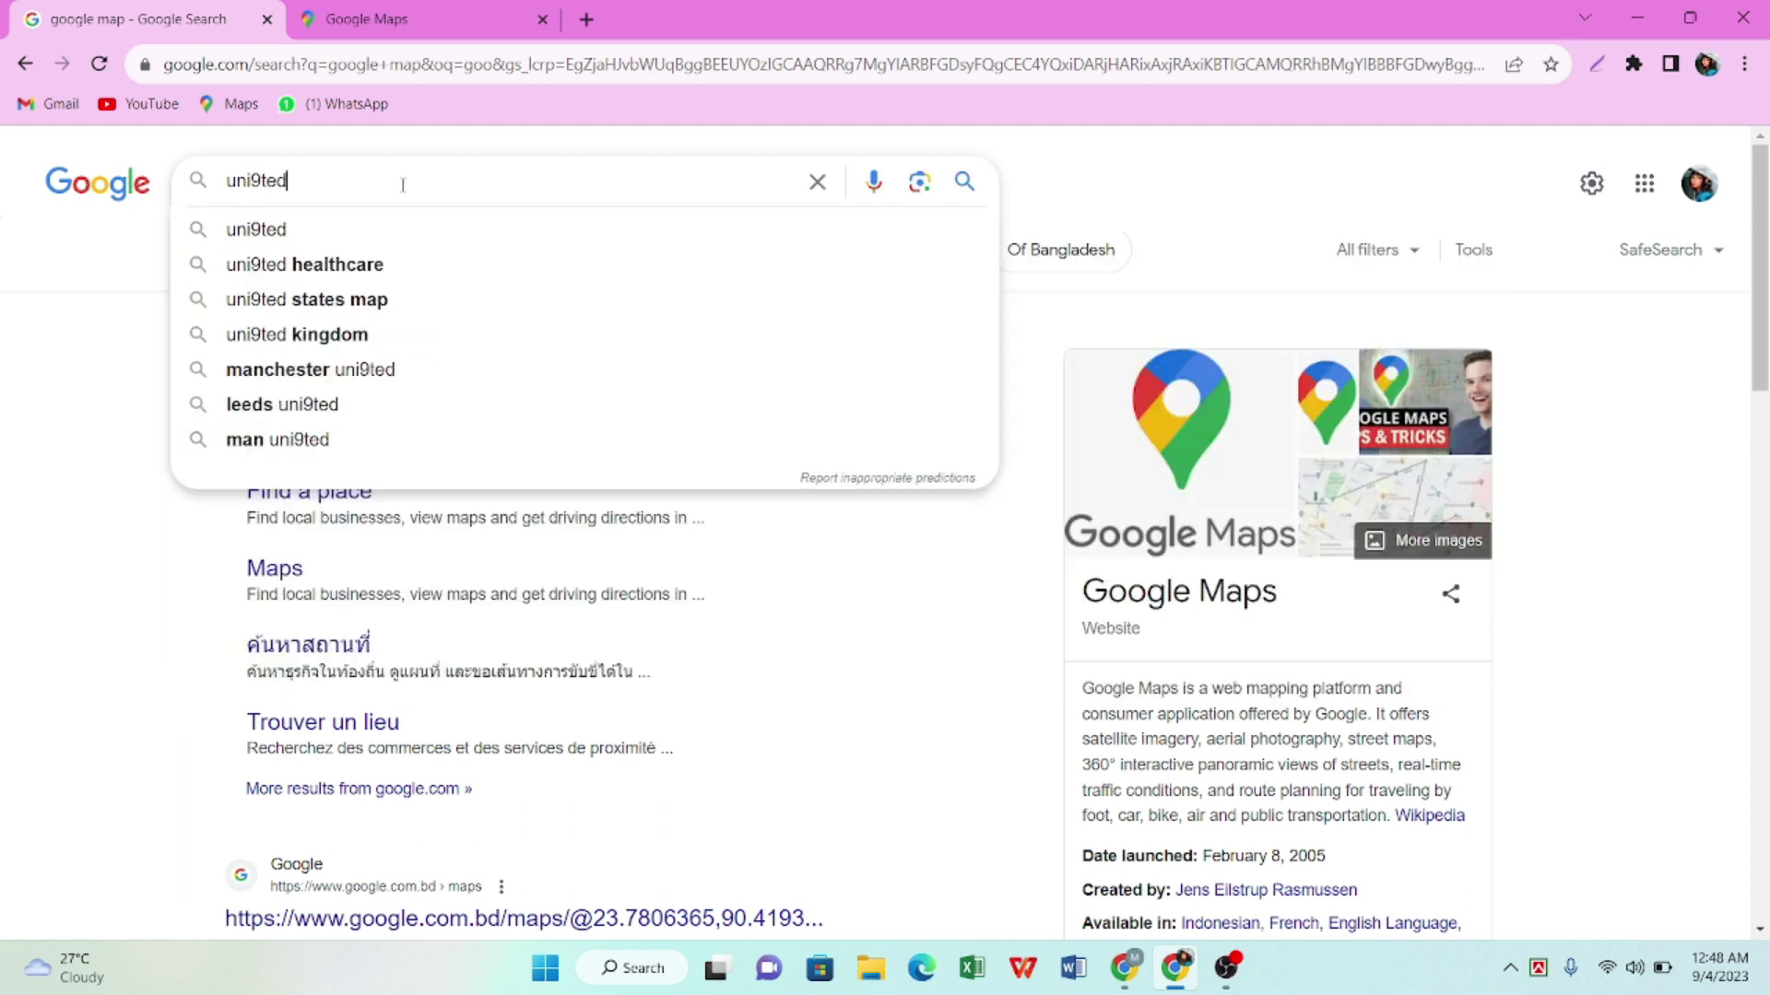
key(BackSpace)
key(BackSpace)
key(BackSpace)
key(BackSpace)
text(t)
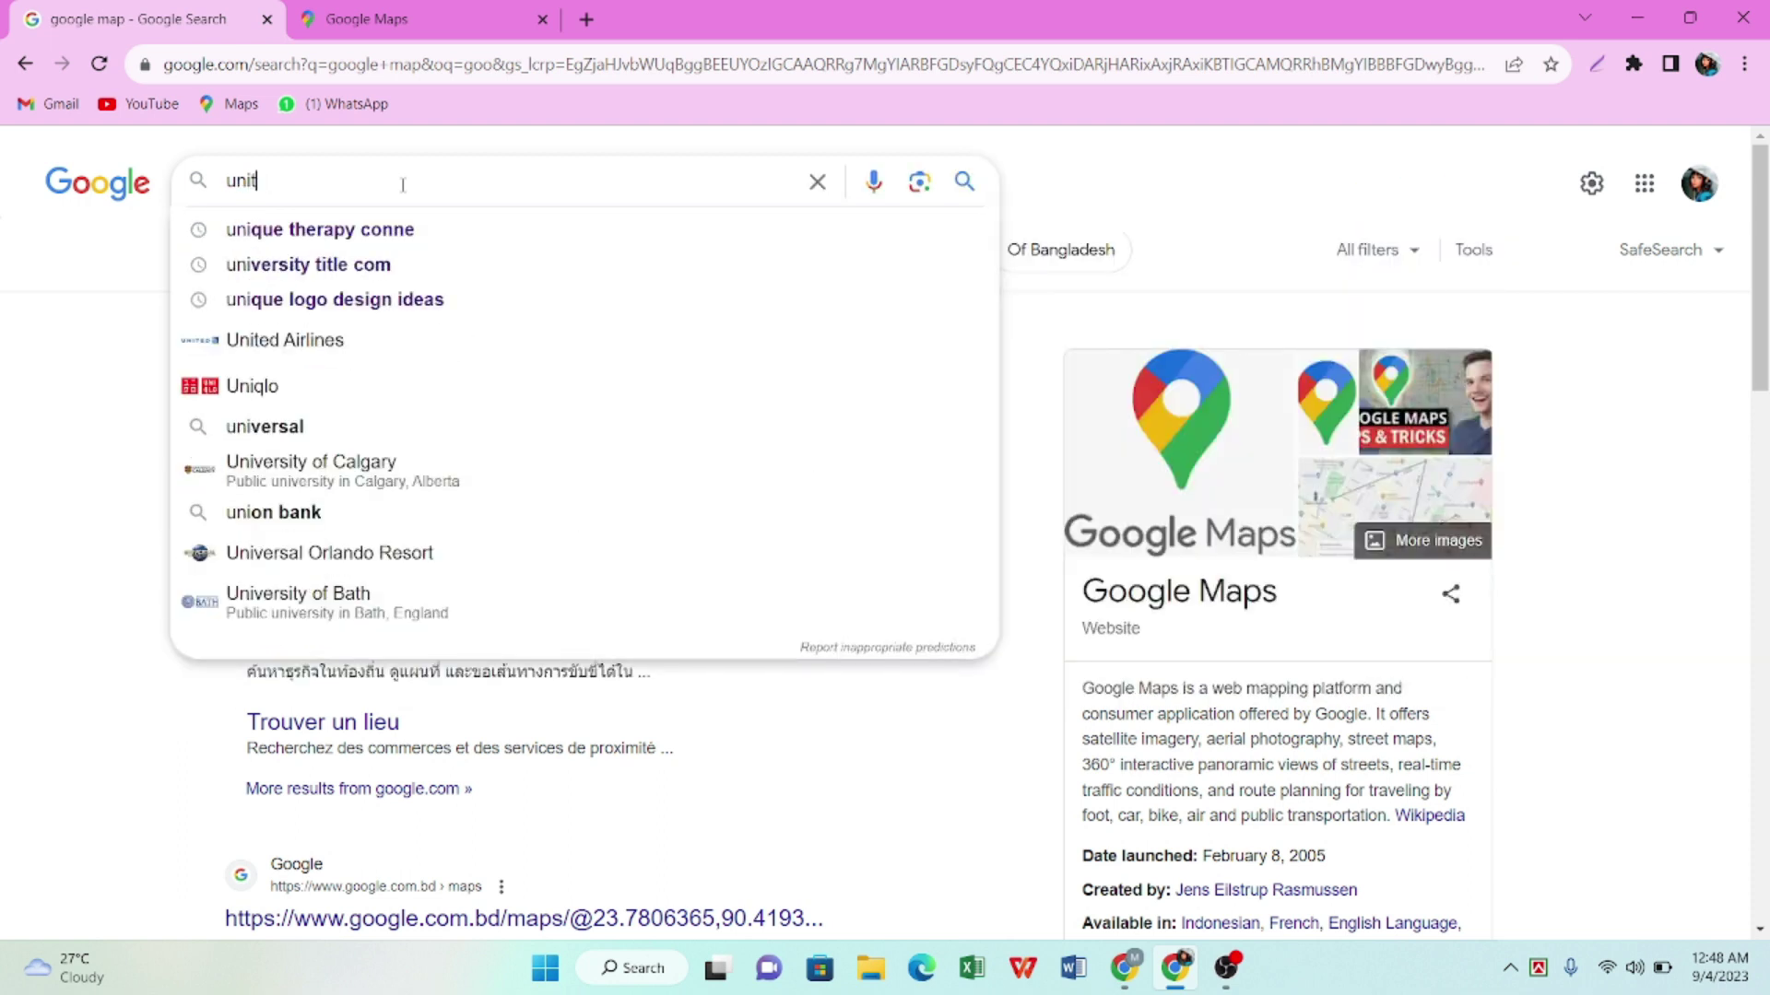
text(ed al)
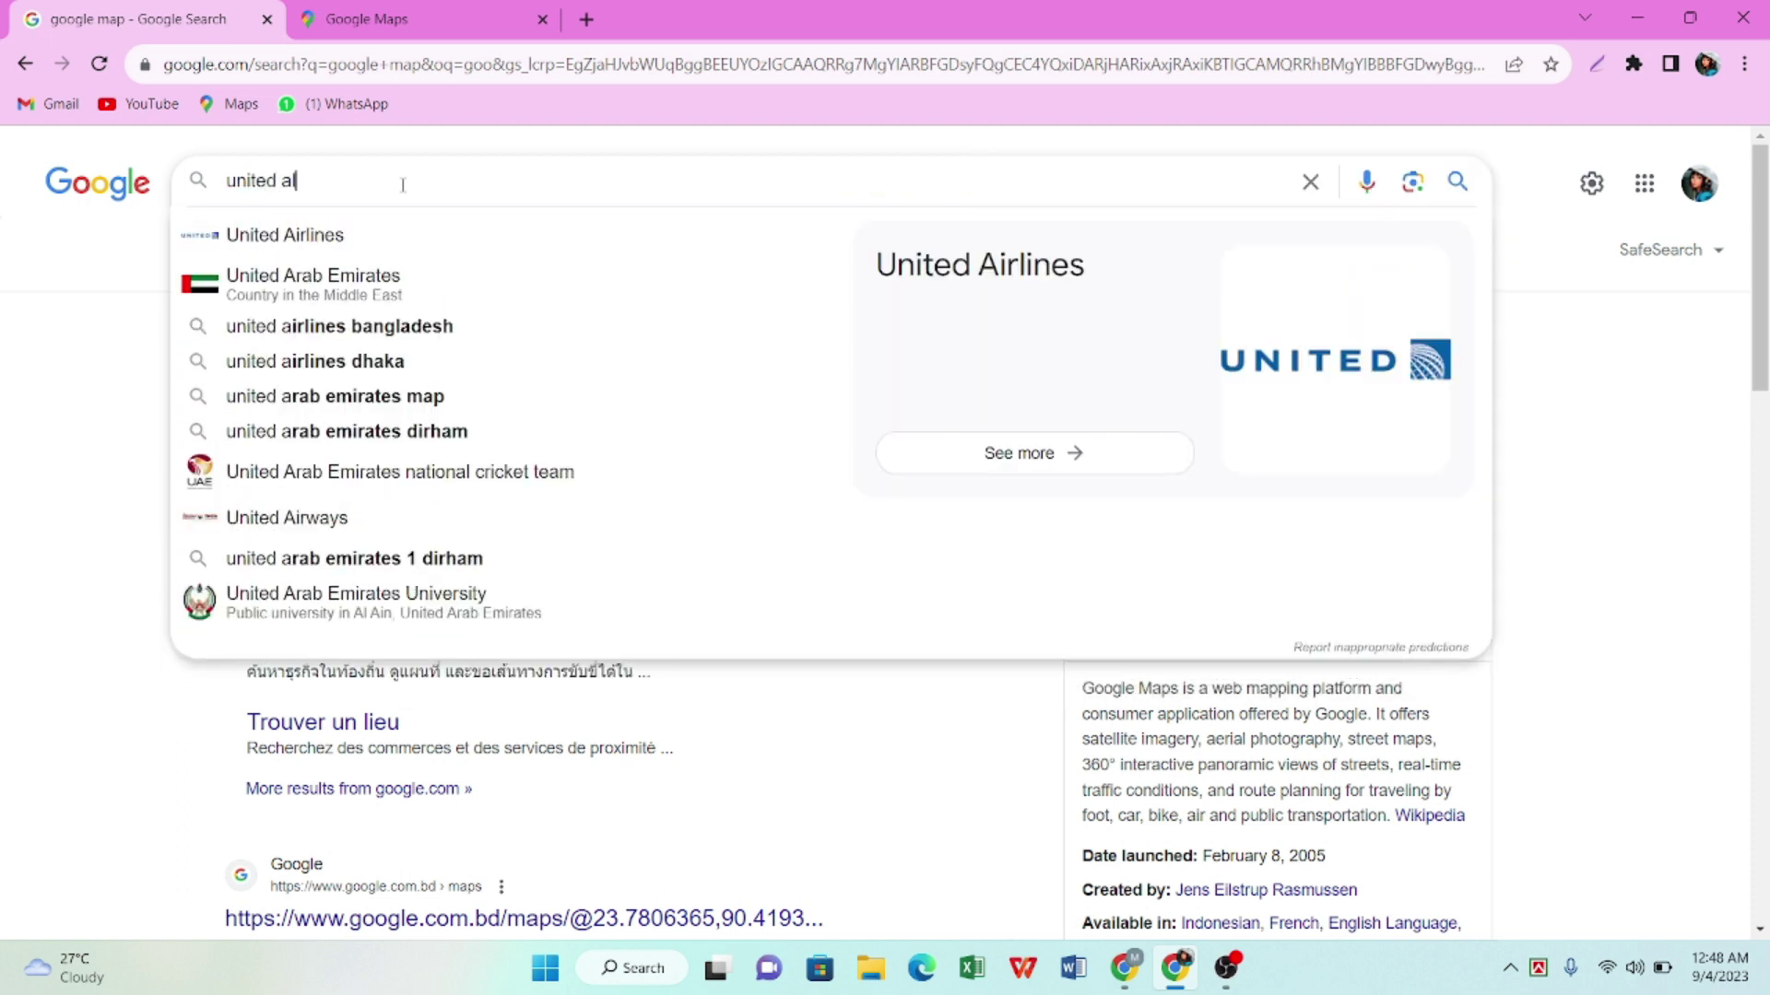
text(l star)
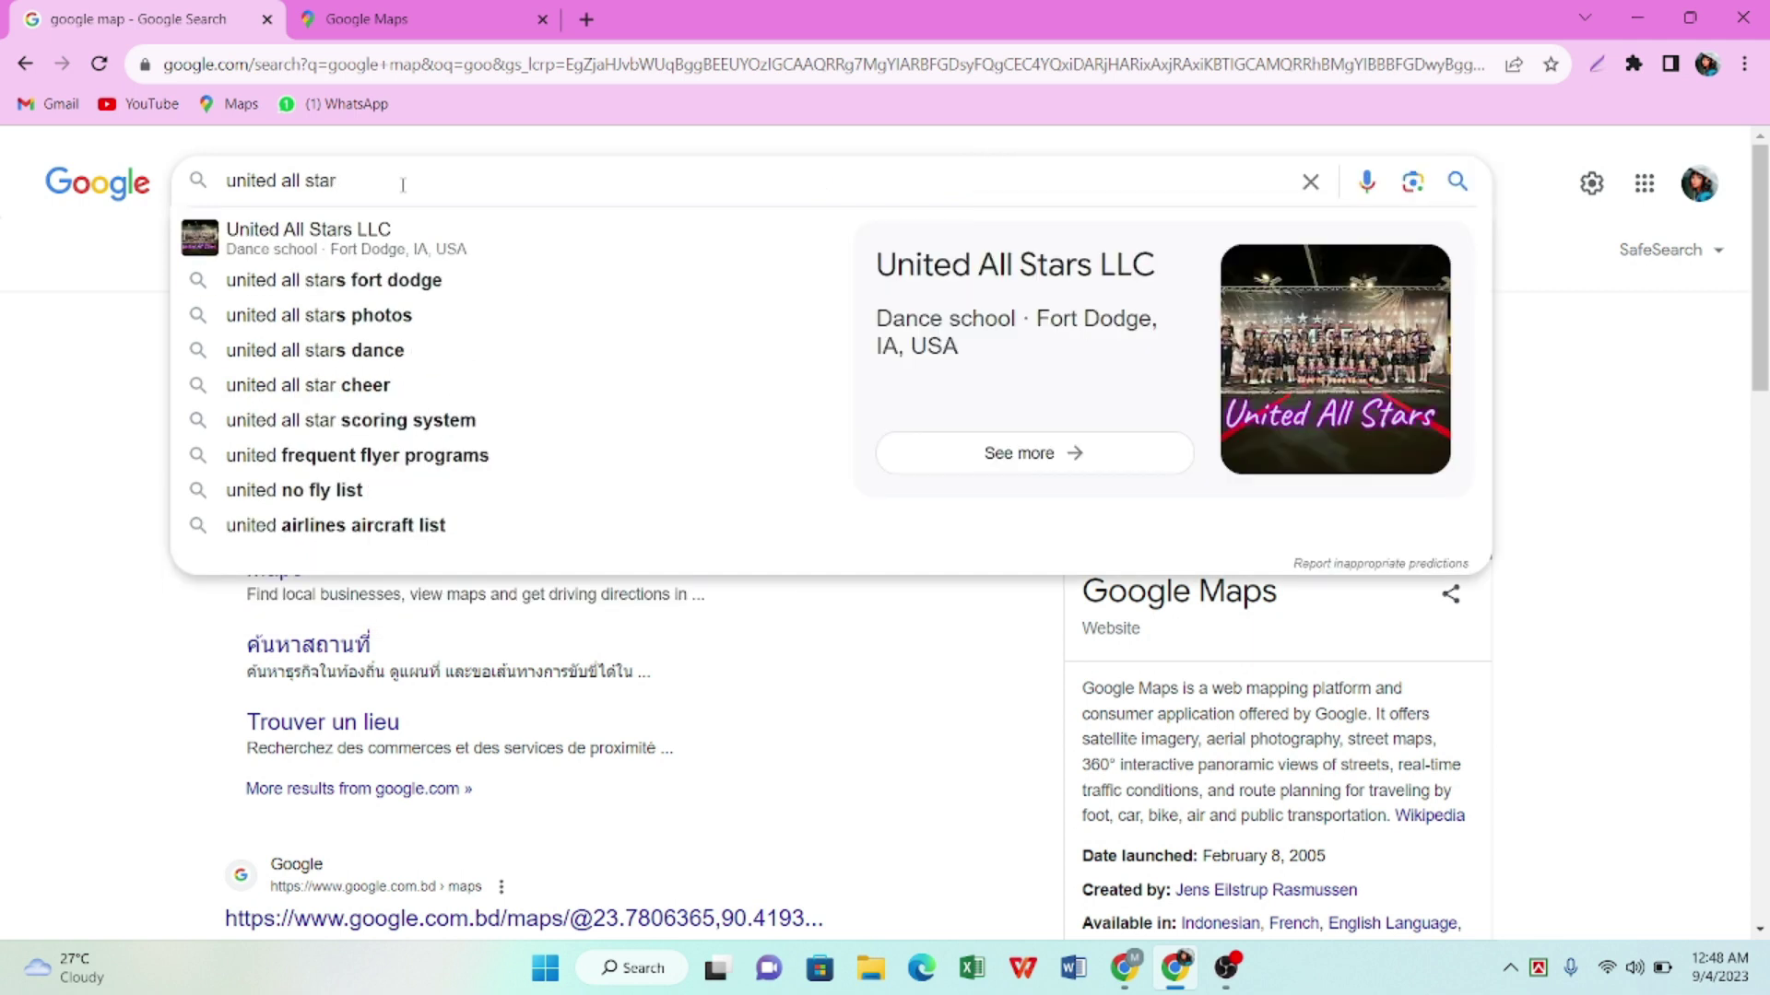
key(BackSpace)
text(tes)
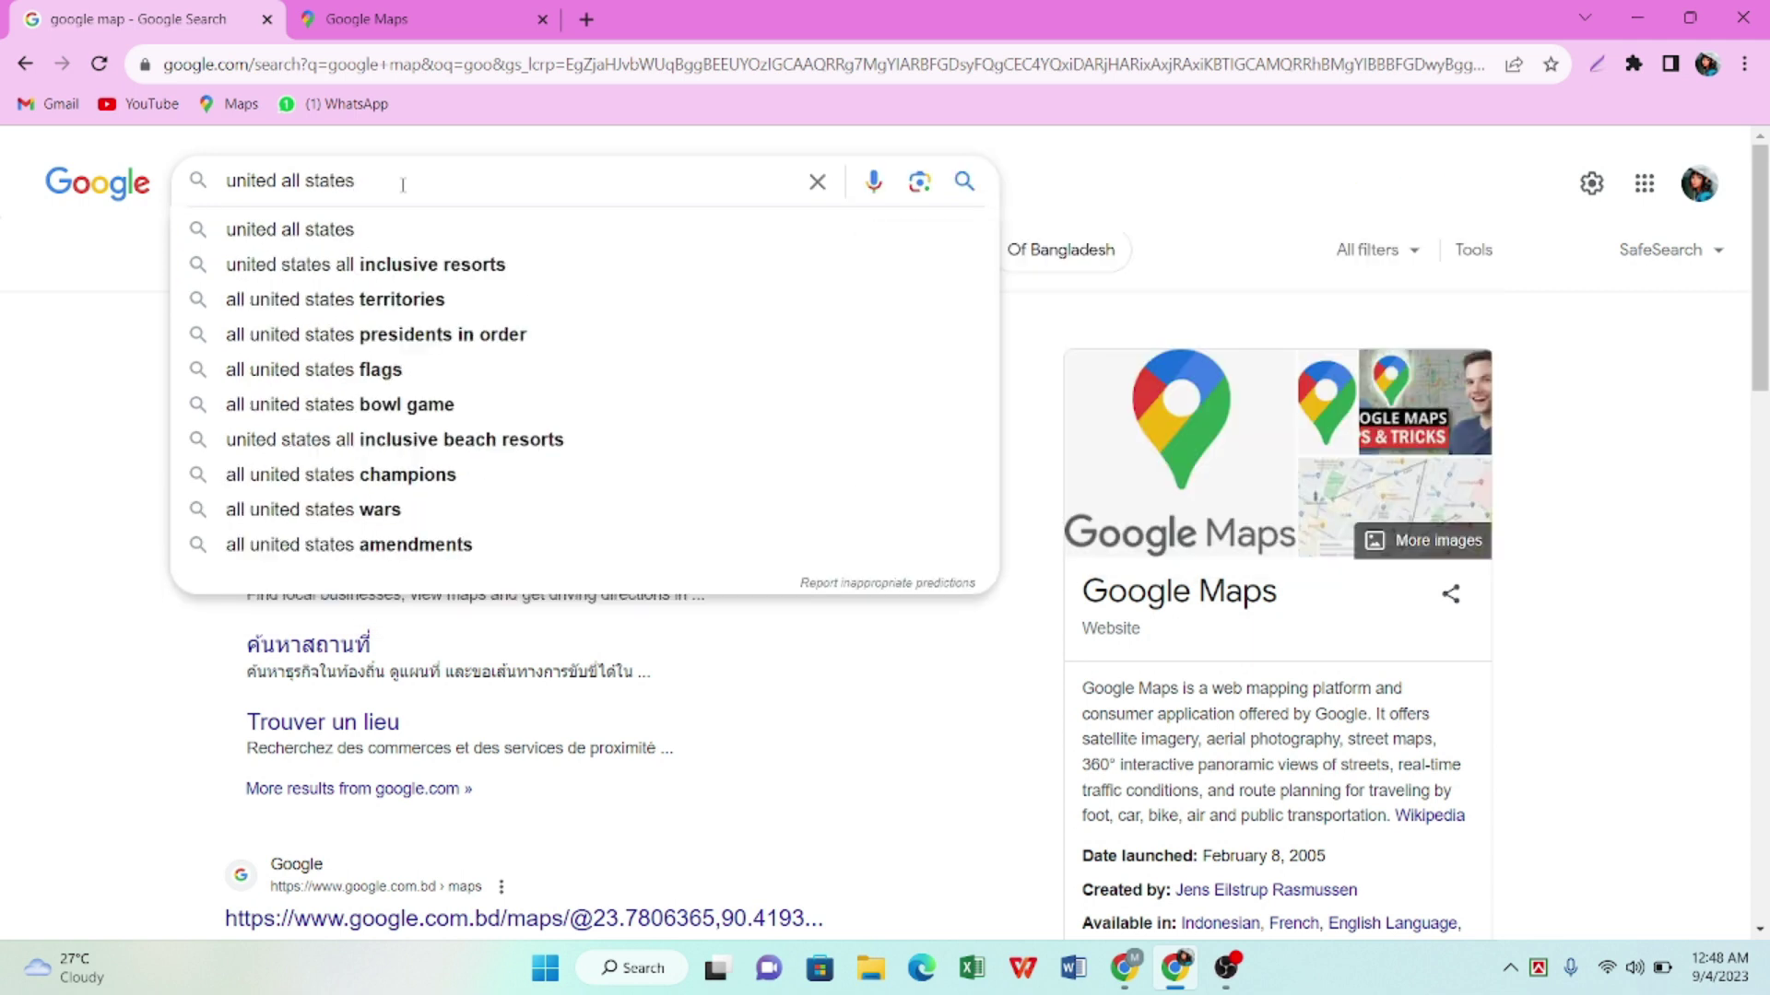
key(Return)
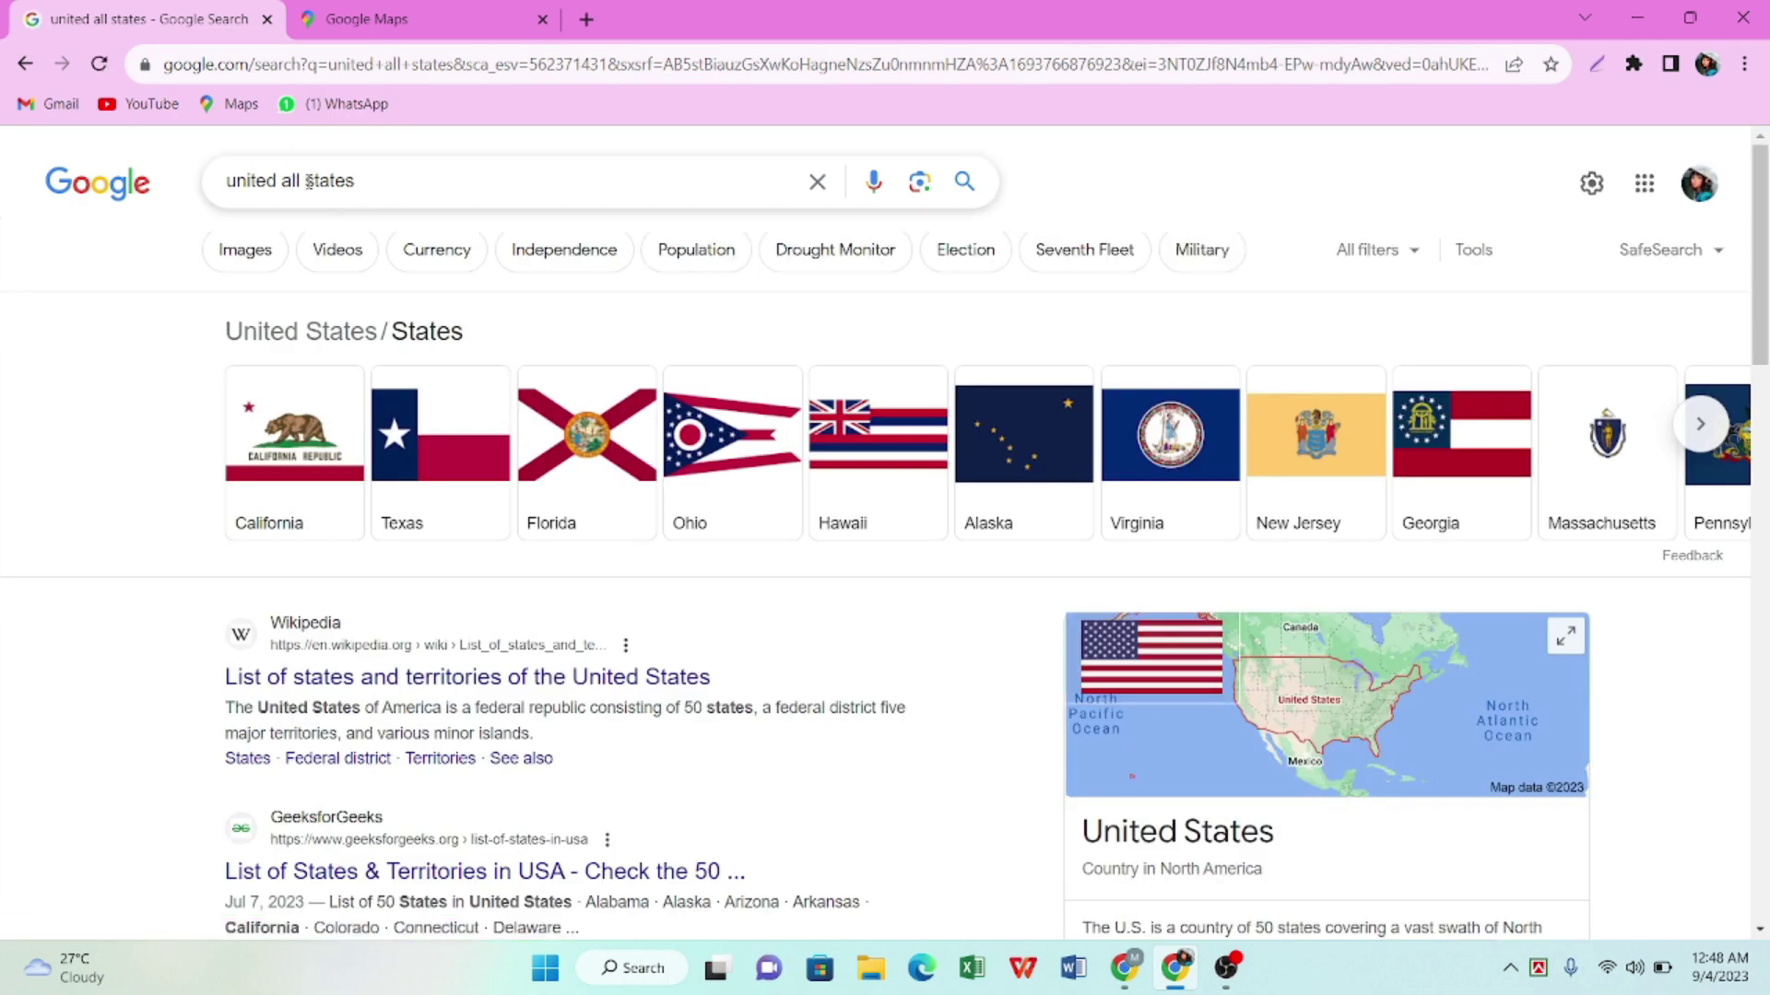
middle_click(341, 696)
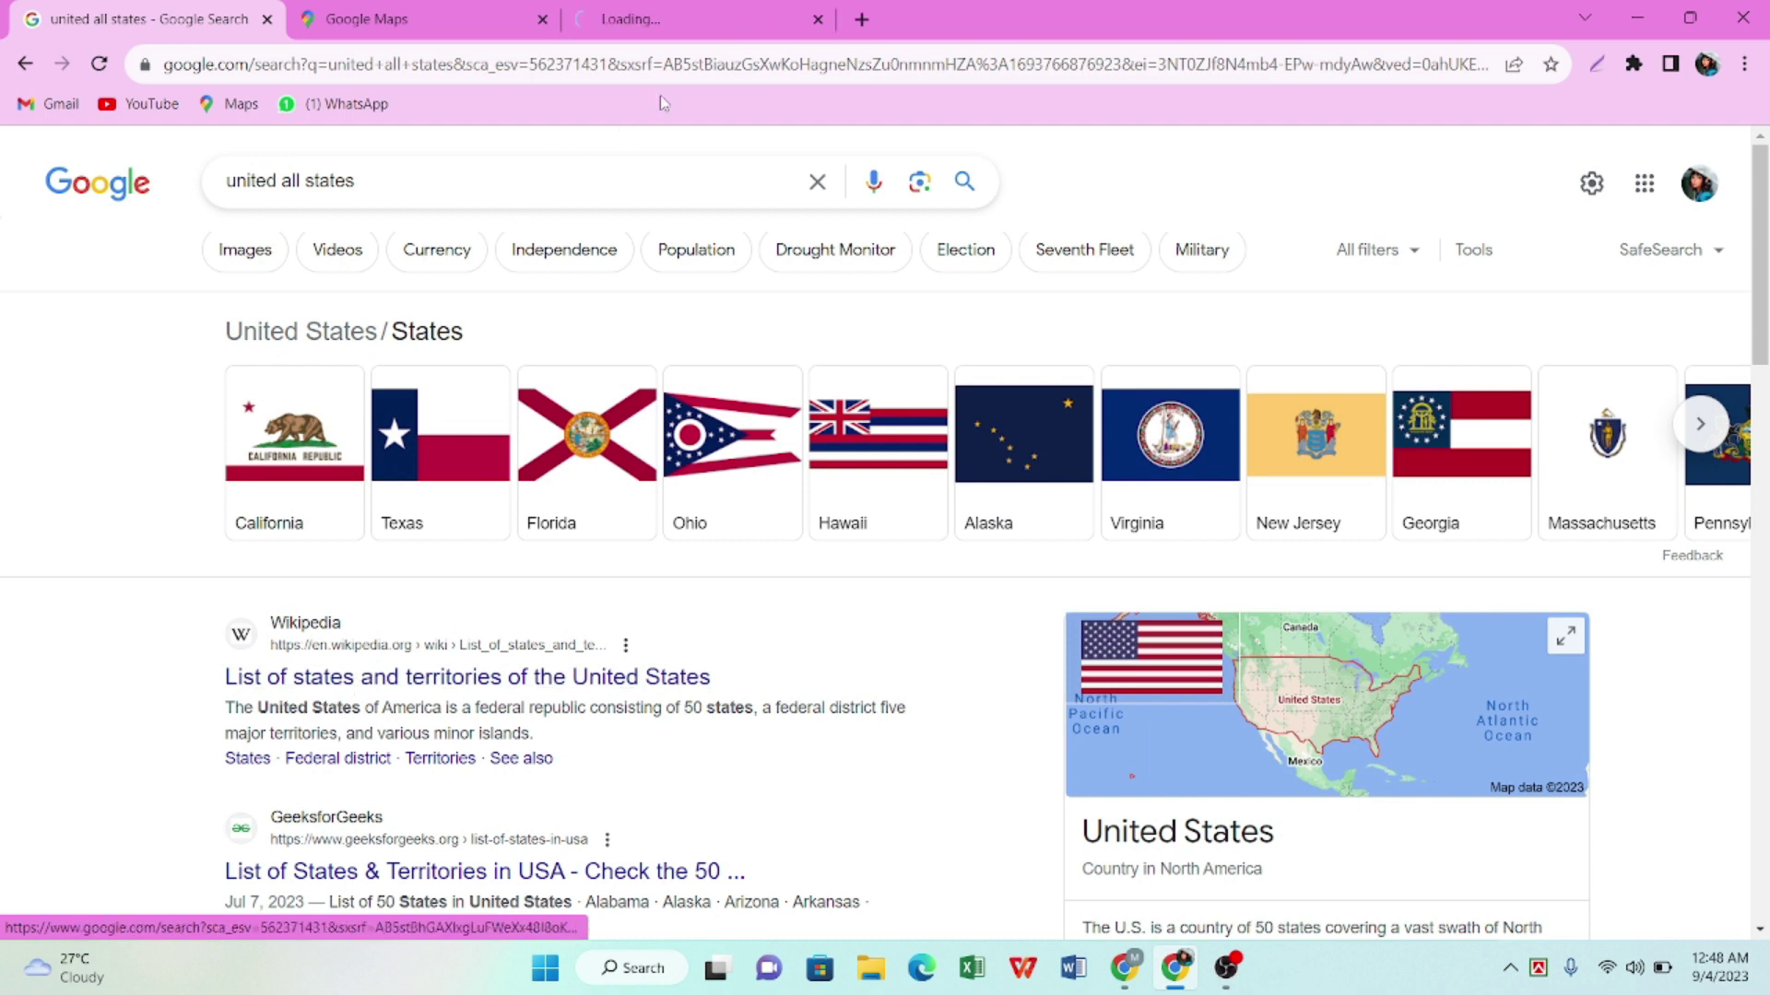
Scroll the Wikipedia 'List of states and territories' page down to the table of US states
click(682, 18)
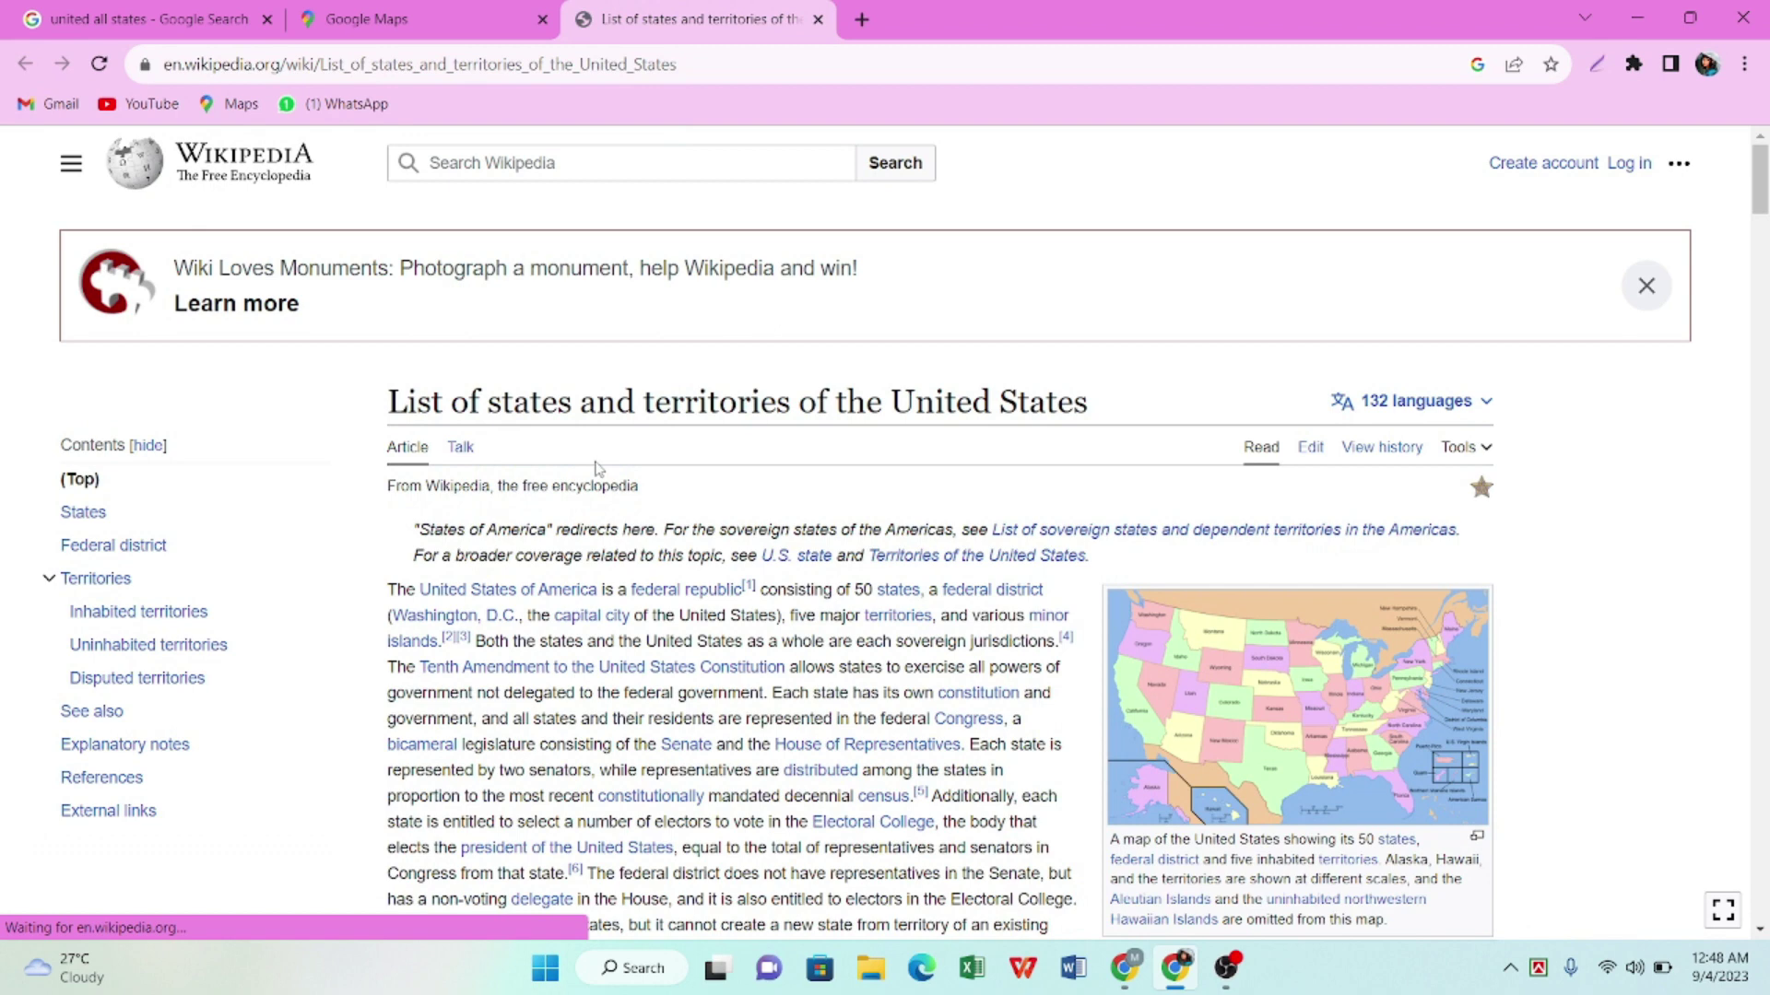
scroll(884, 535, down, 2)
scroll(541, 408, down, 10)
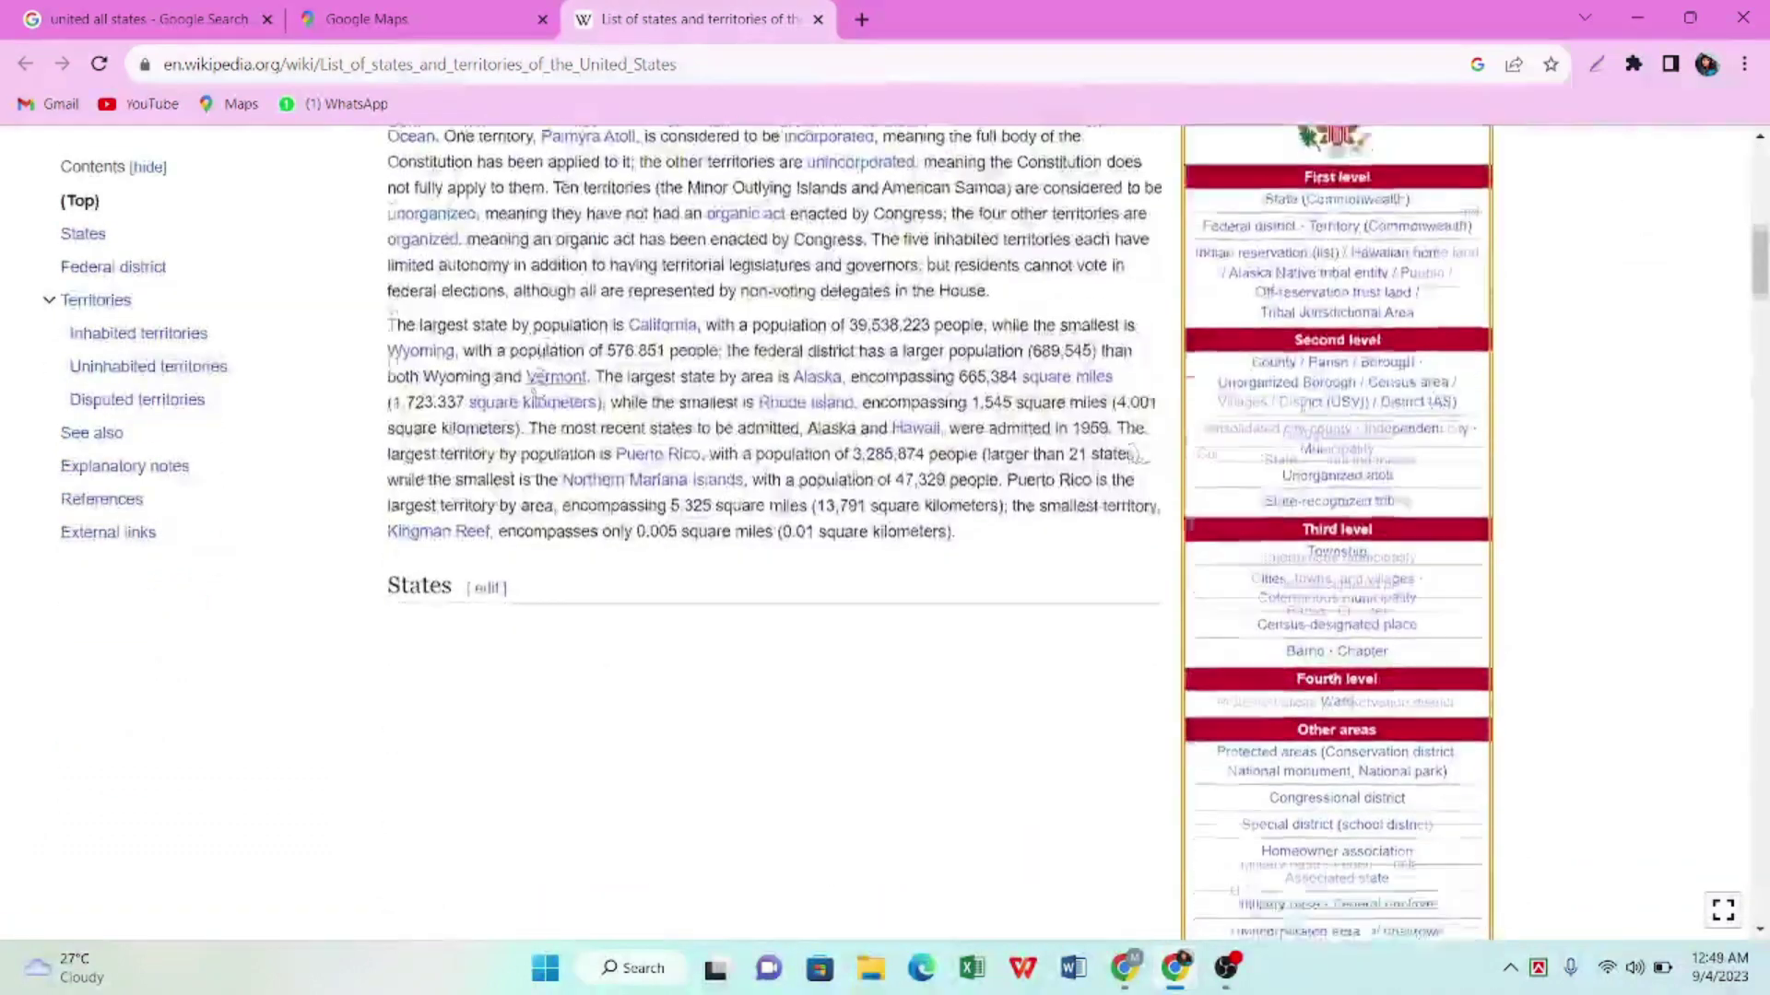
scroll(541, 409, down, 5)
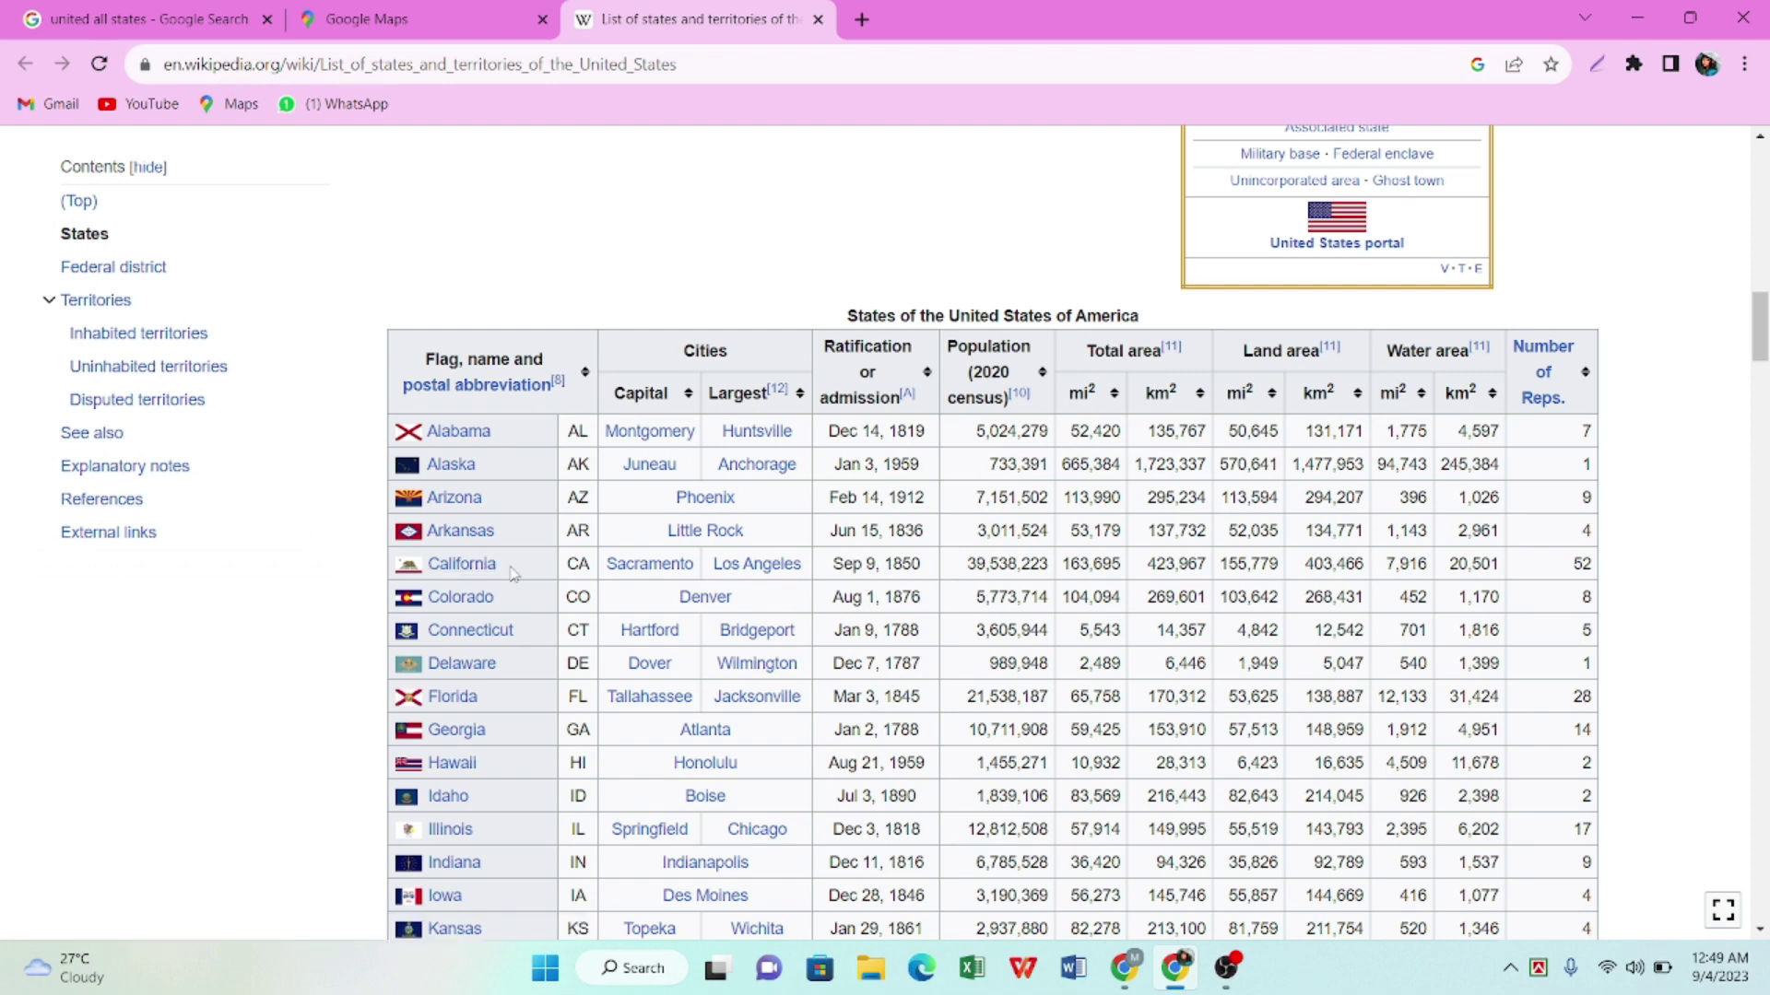
scroll(518, 544, down, 1)
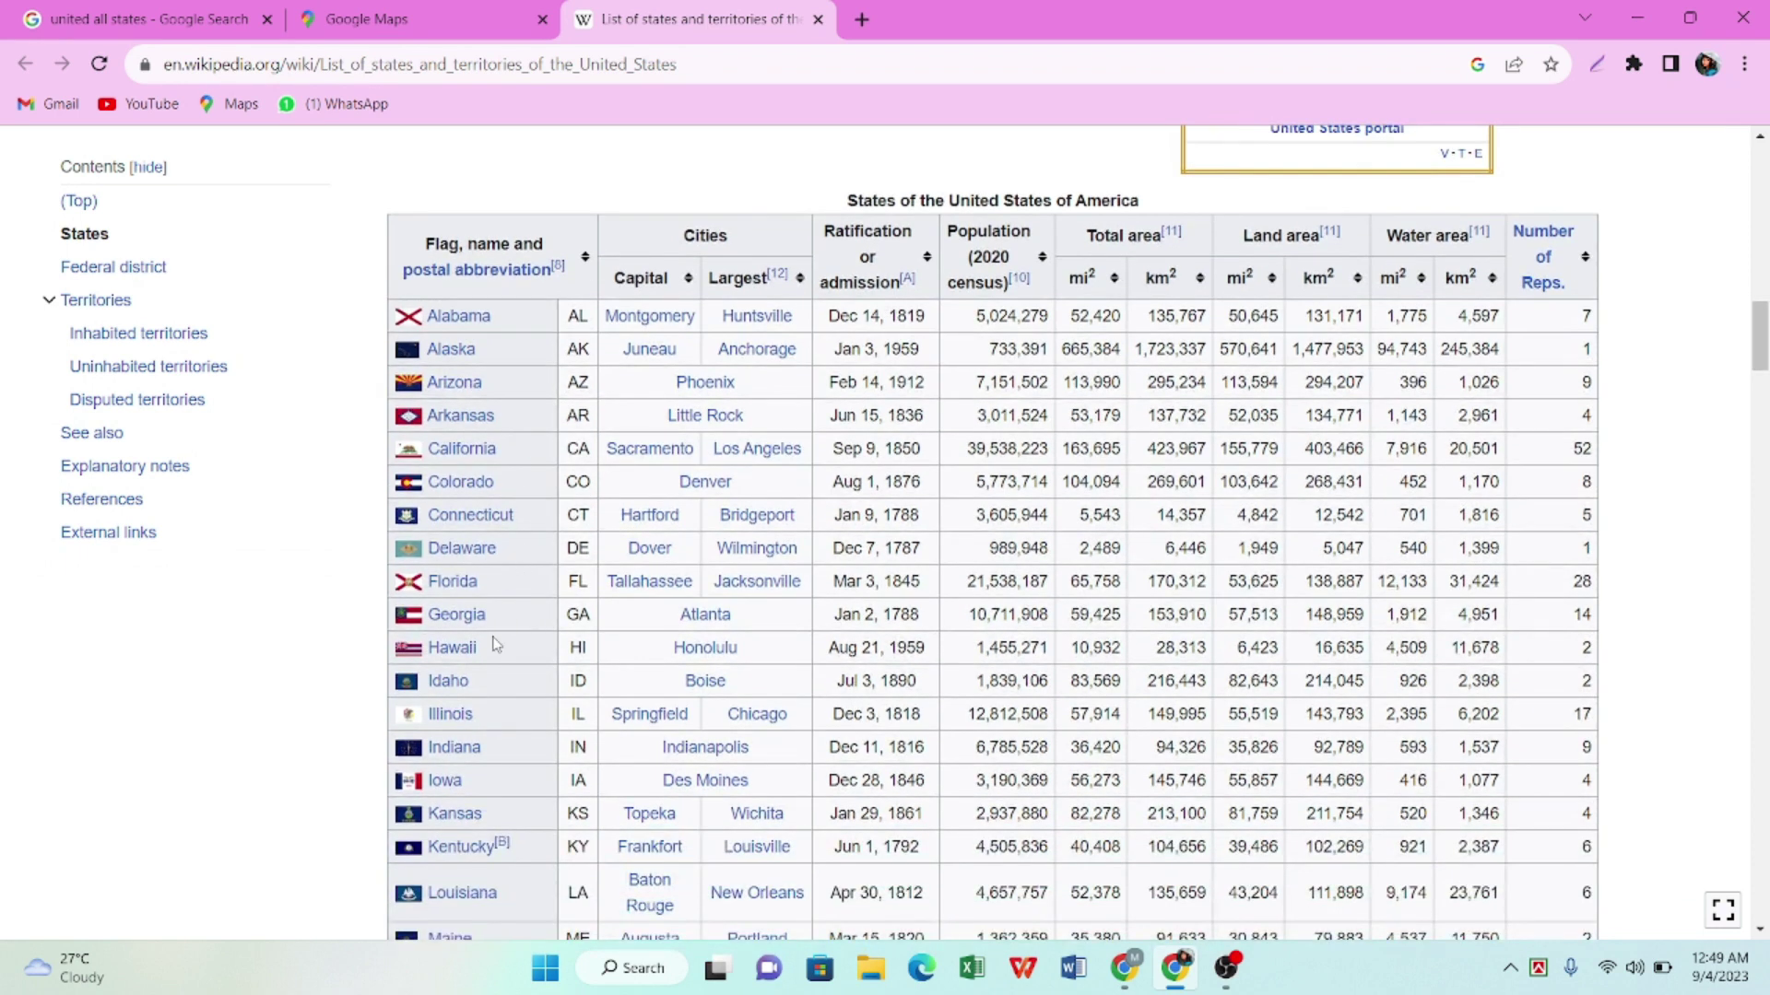
scroll(504, 728, down, 1)
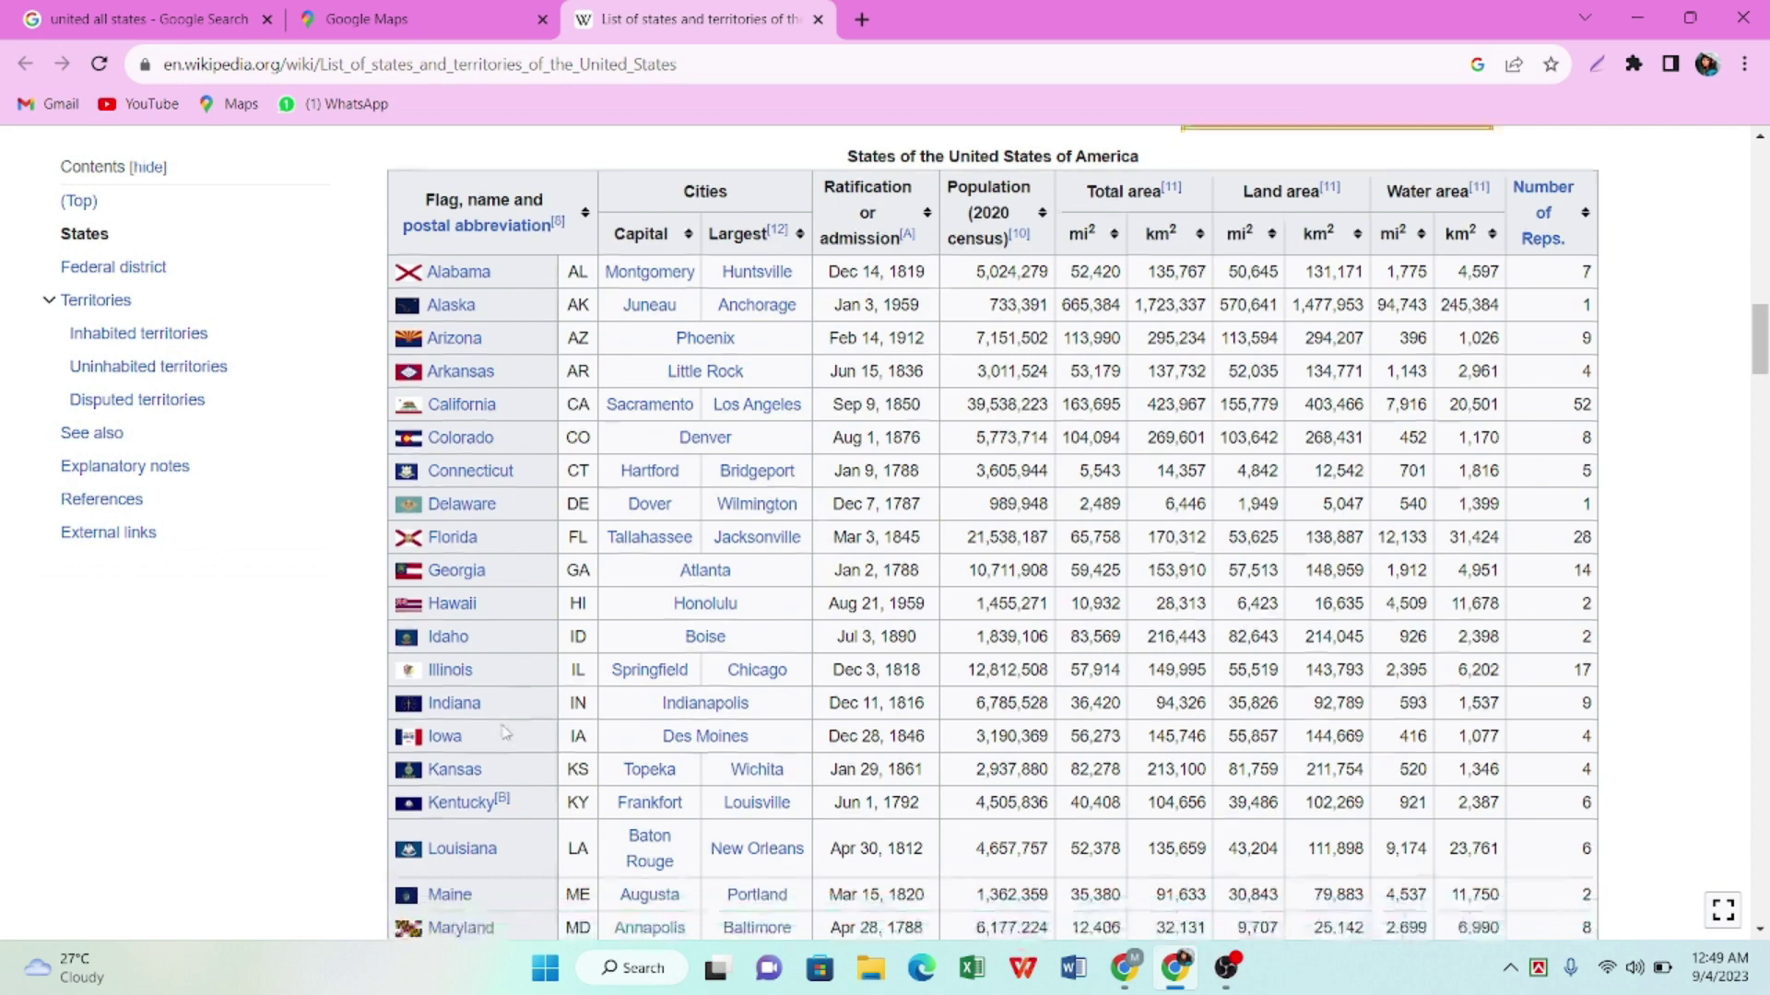
scroll(504, 733, down, 5)
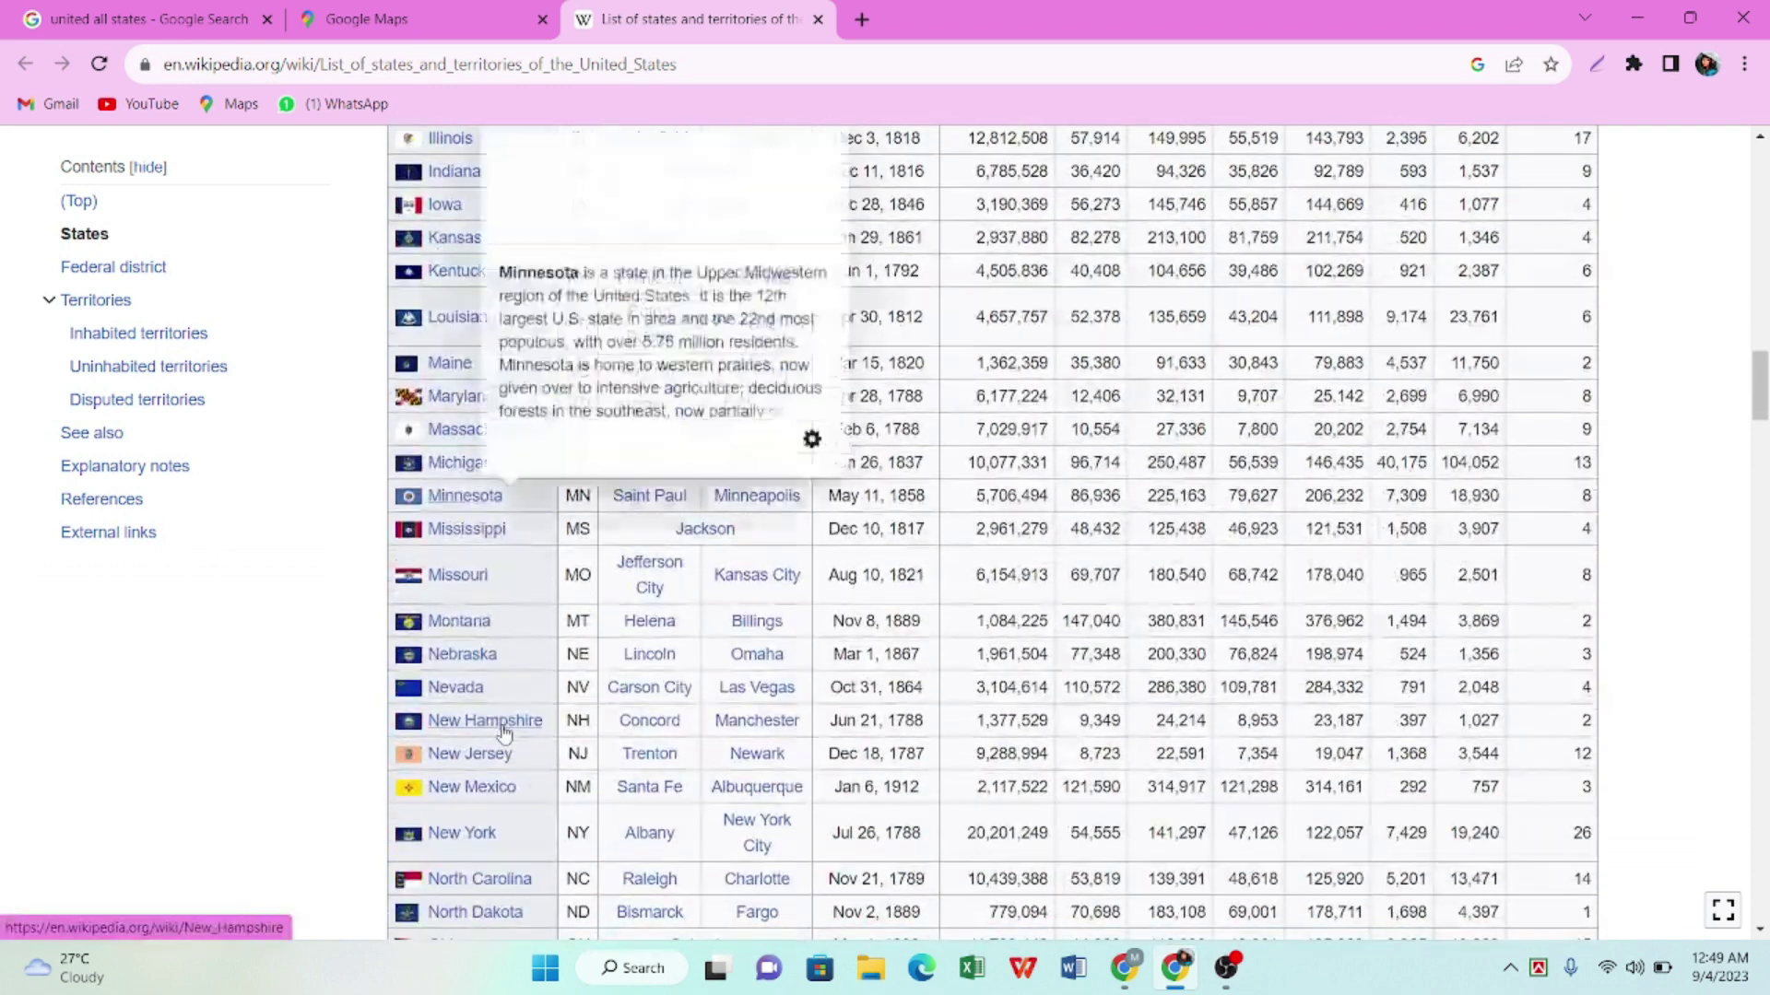
scroll(503, 733, down, 6)
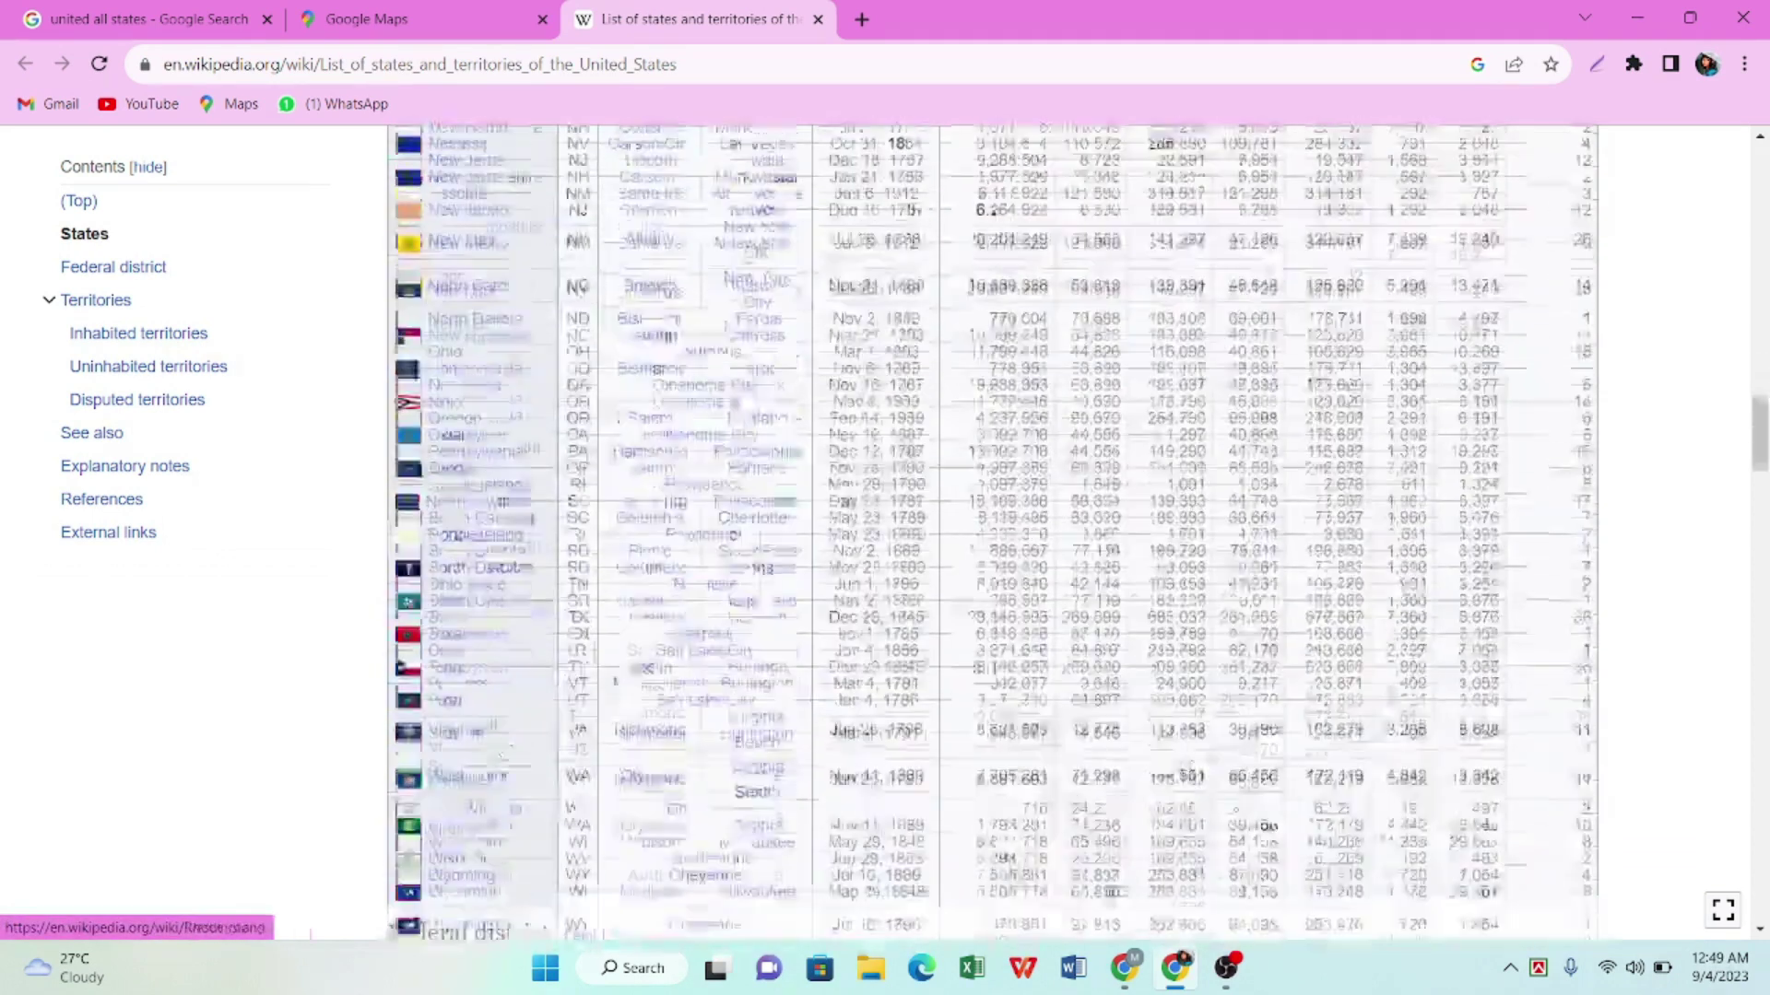
scroll(504, 732, up, 3)
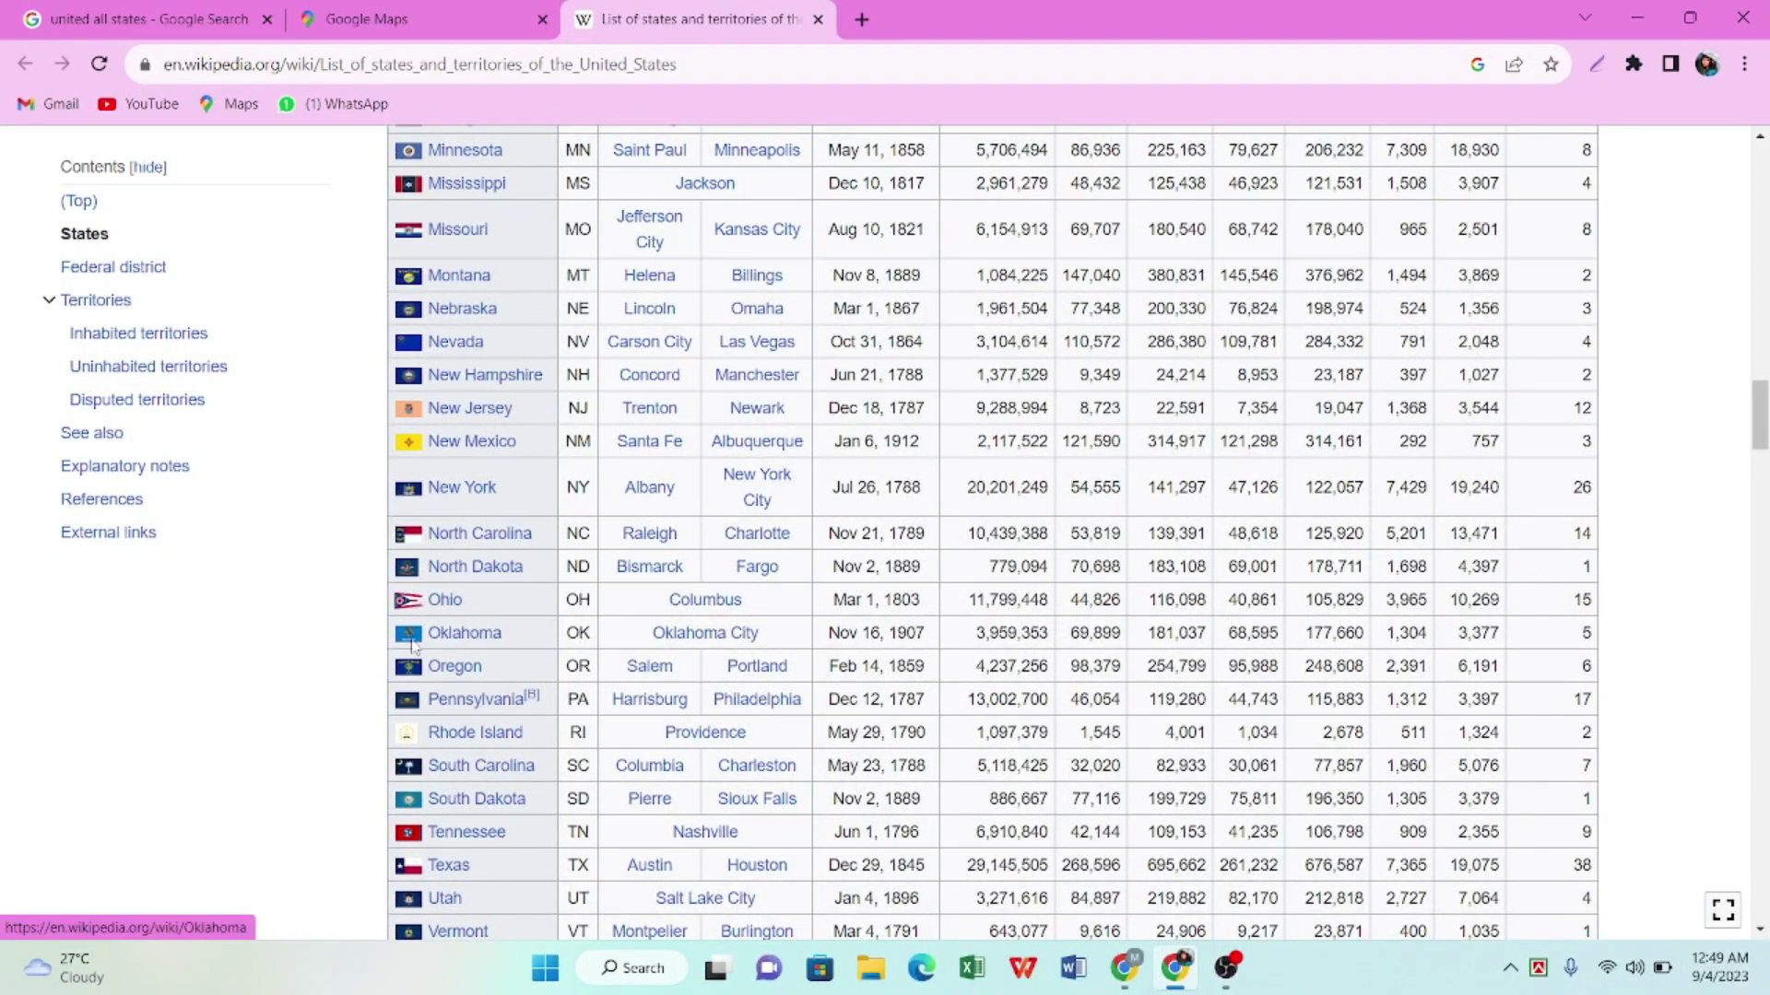
scroll(468, 479, up, 5)
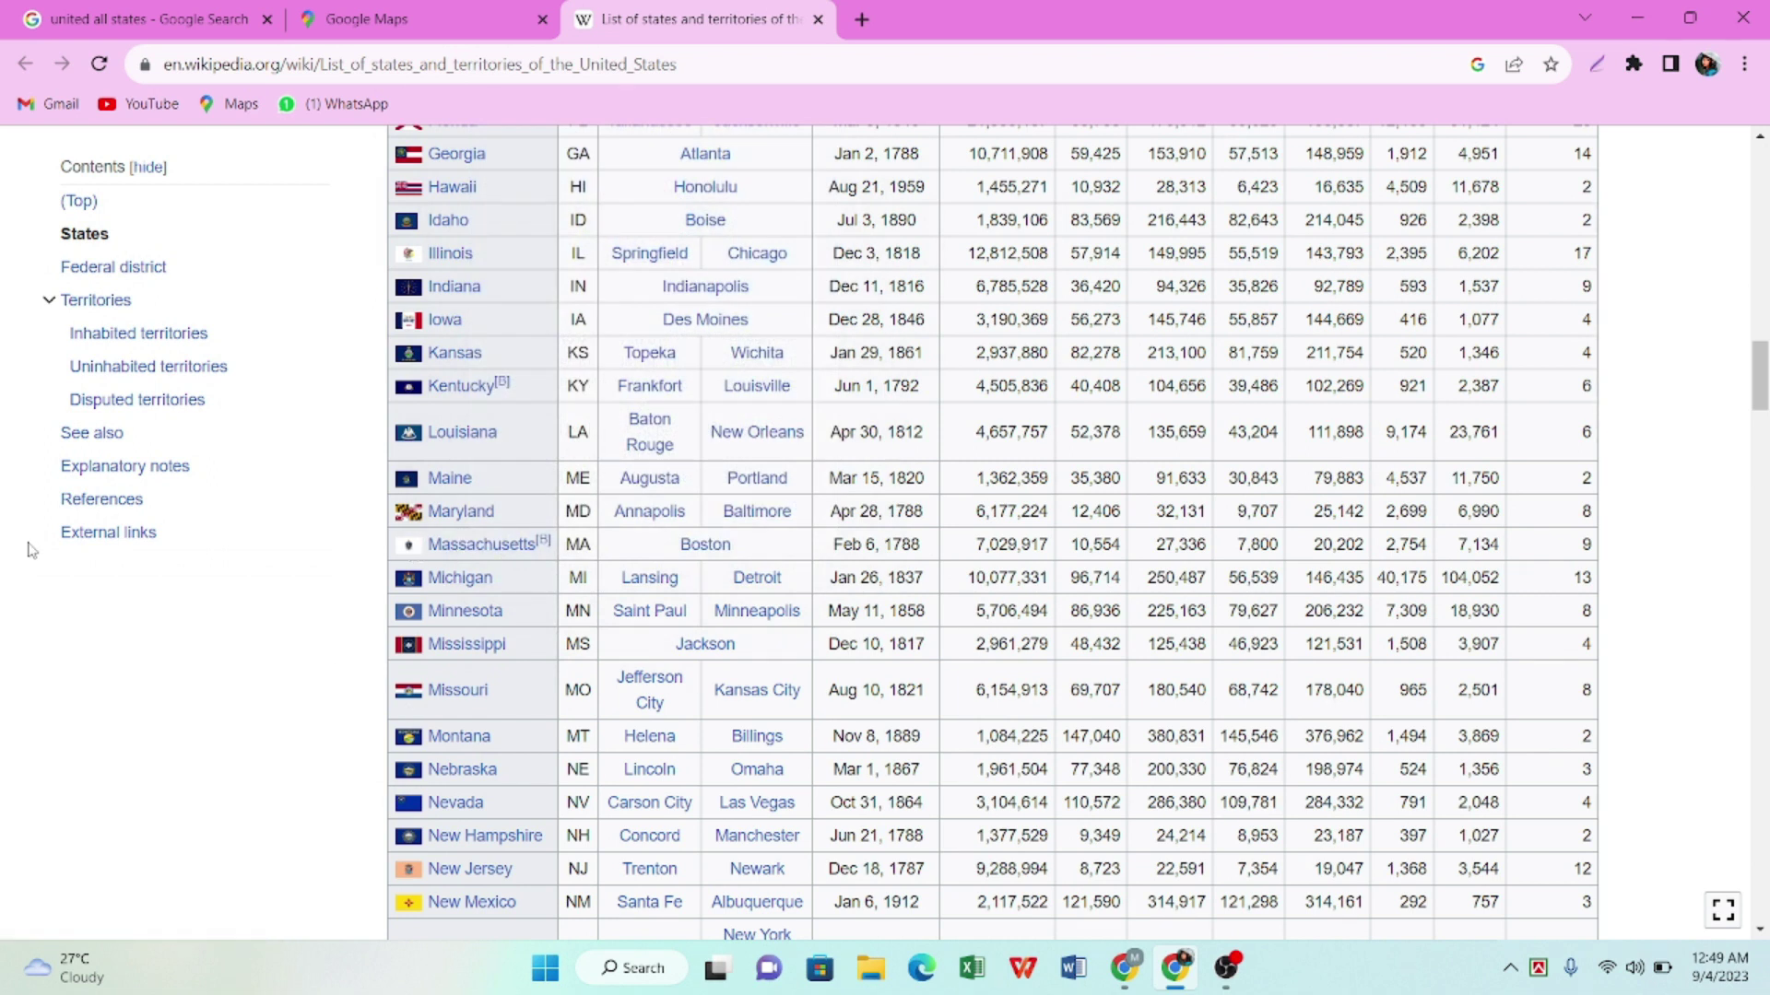
Copy the state name 'Mississippi' from the states table
drag(529, 639, 426, 643)
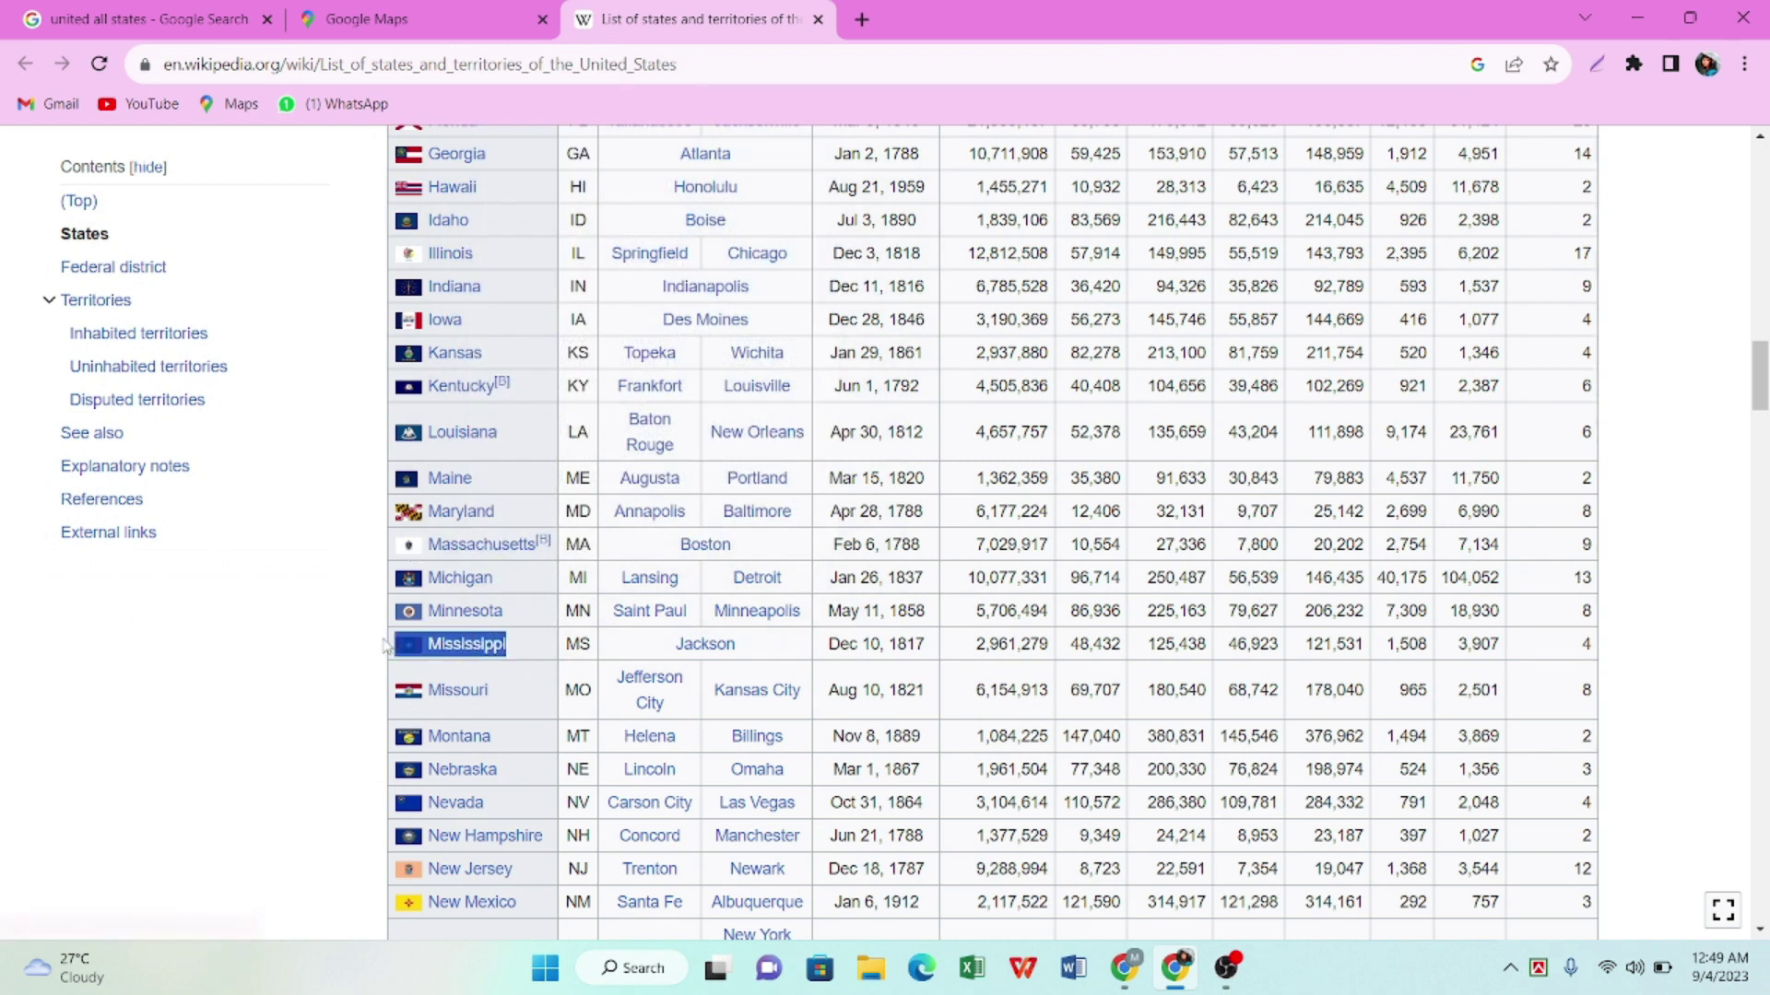
mouse_move(487, 648)
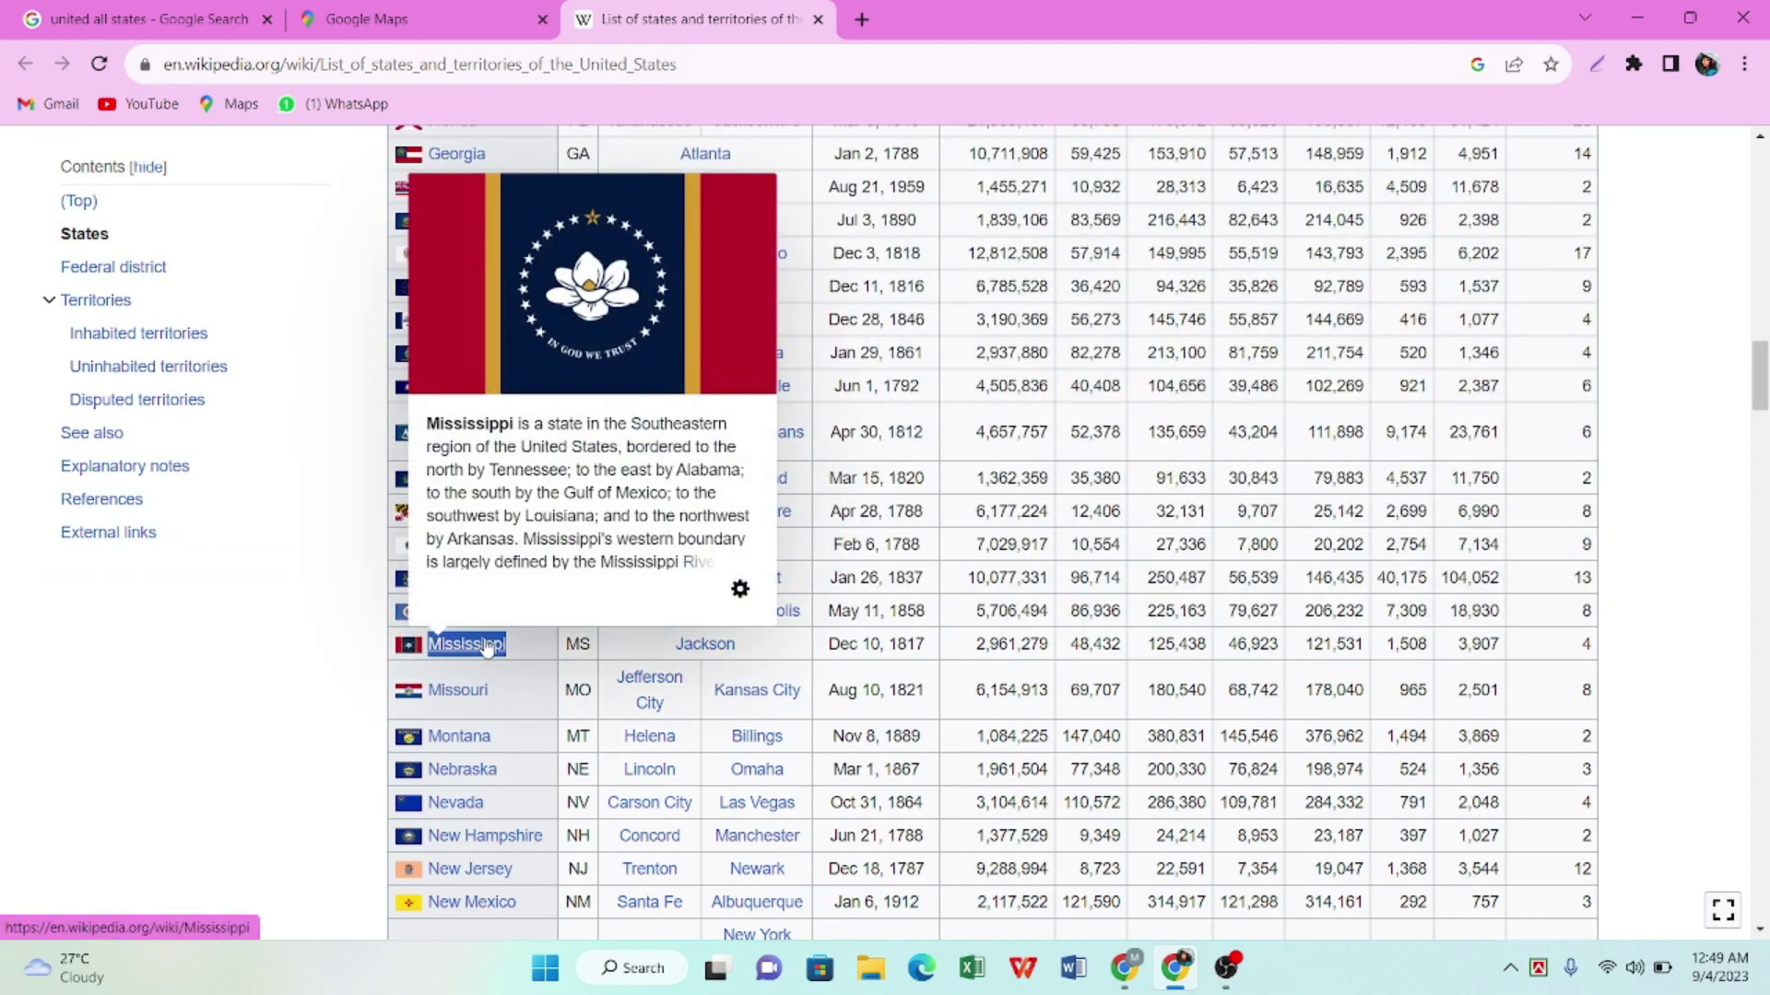
right_click(486, 648)
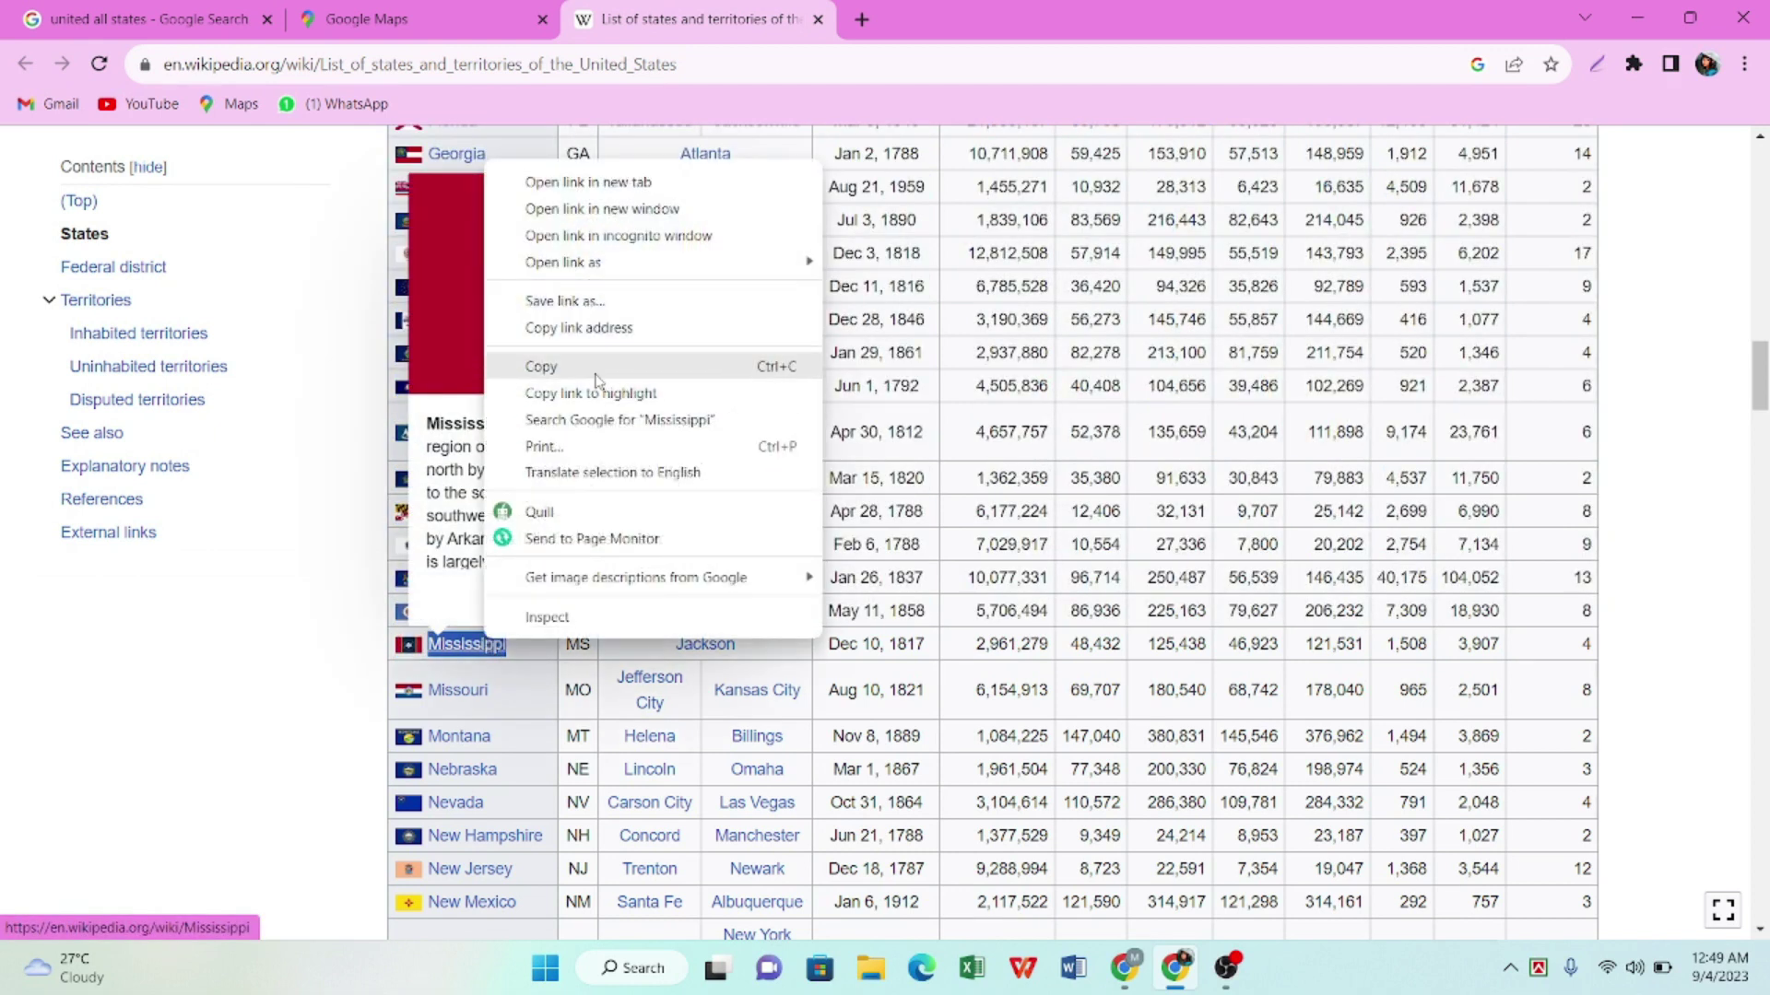
click(544, 363)
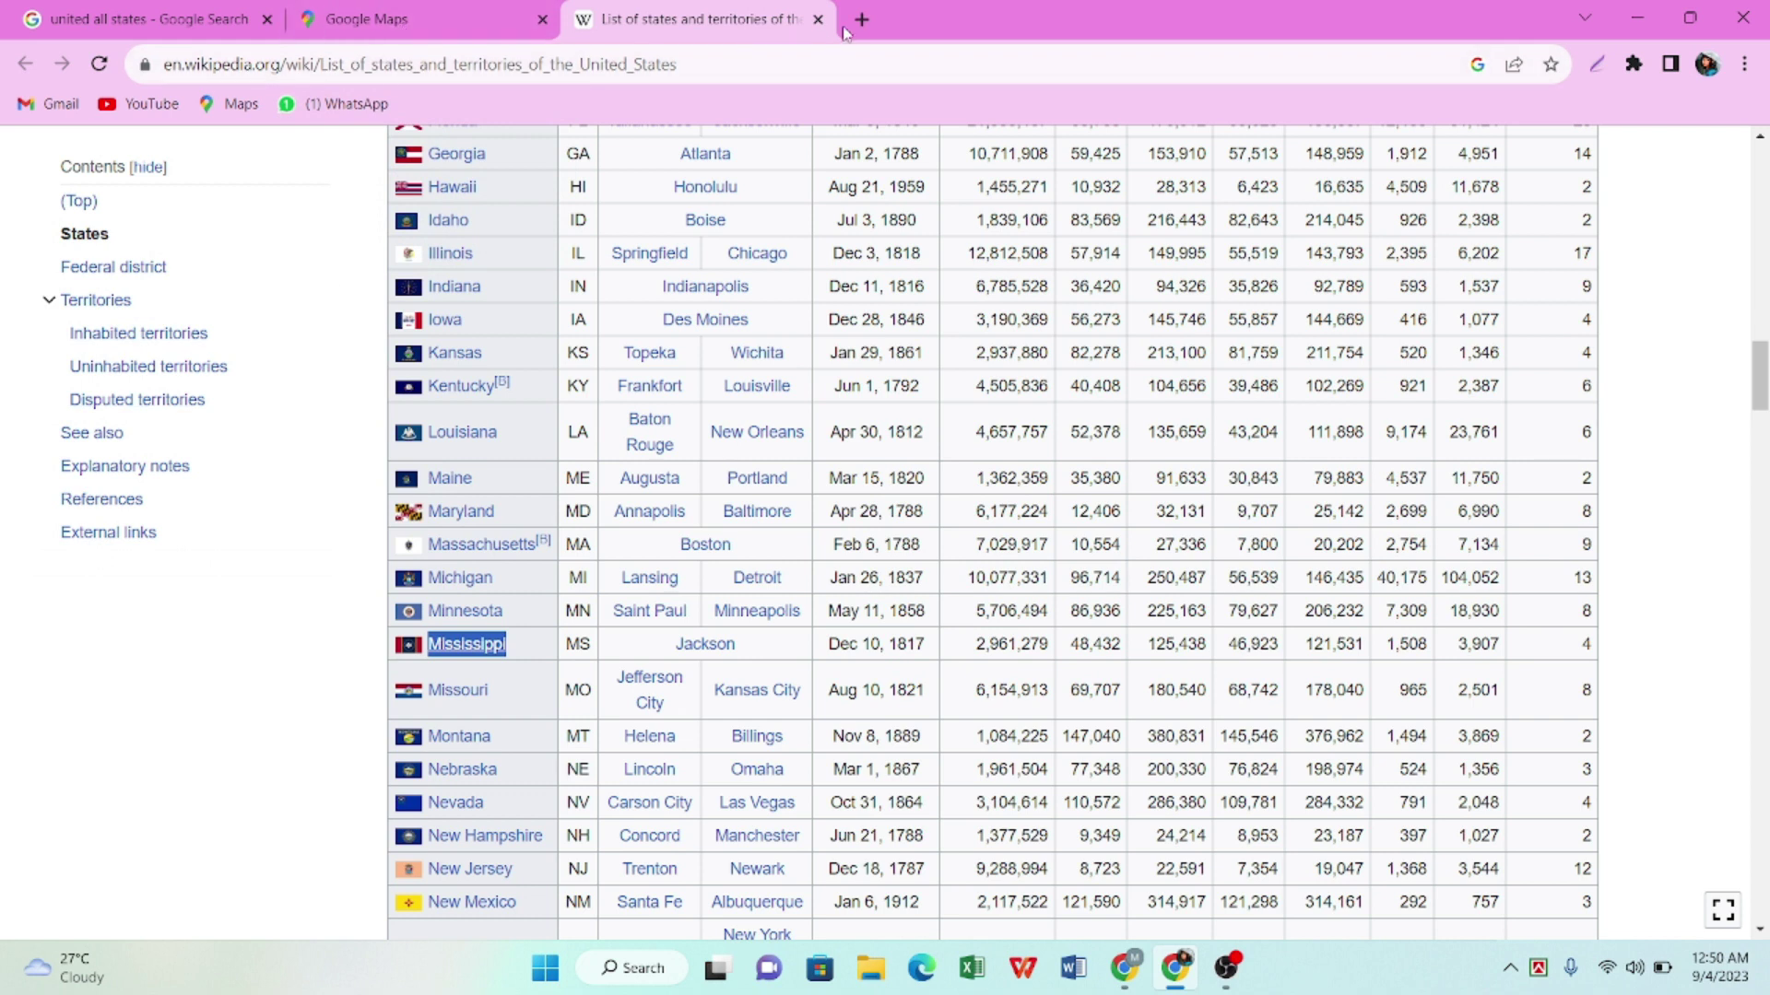
click(443, 19)
Paste 'Mississippi' into the Maps search box and search to show the state's outline and facts
click(311, 180)
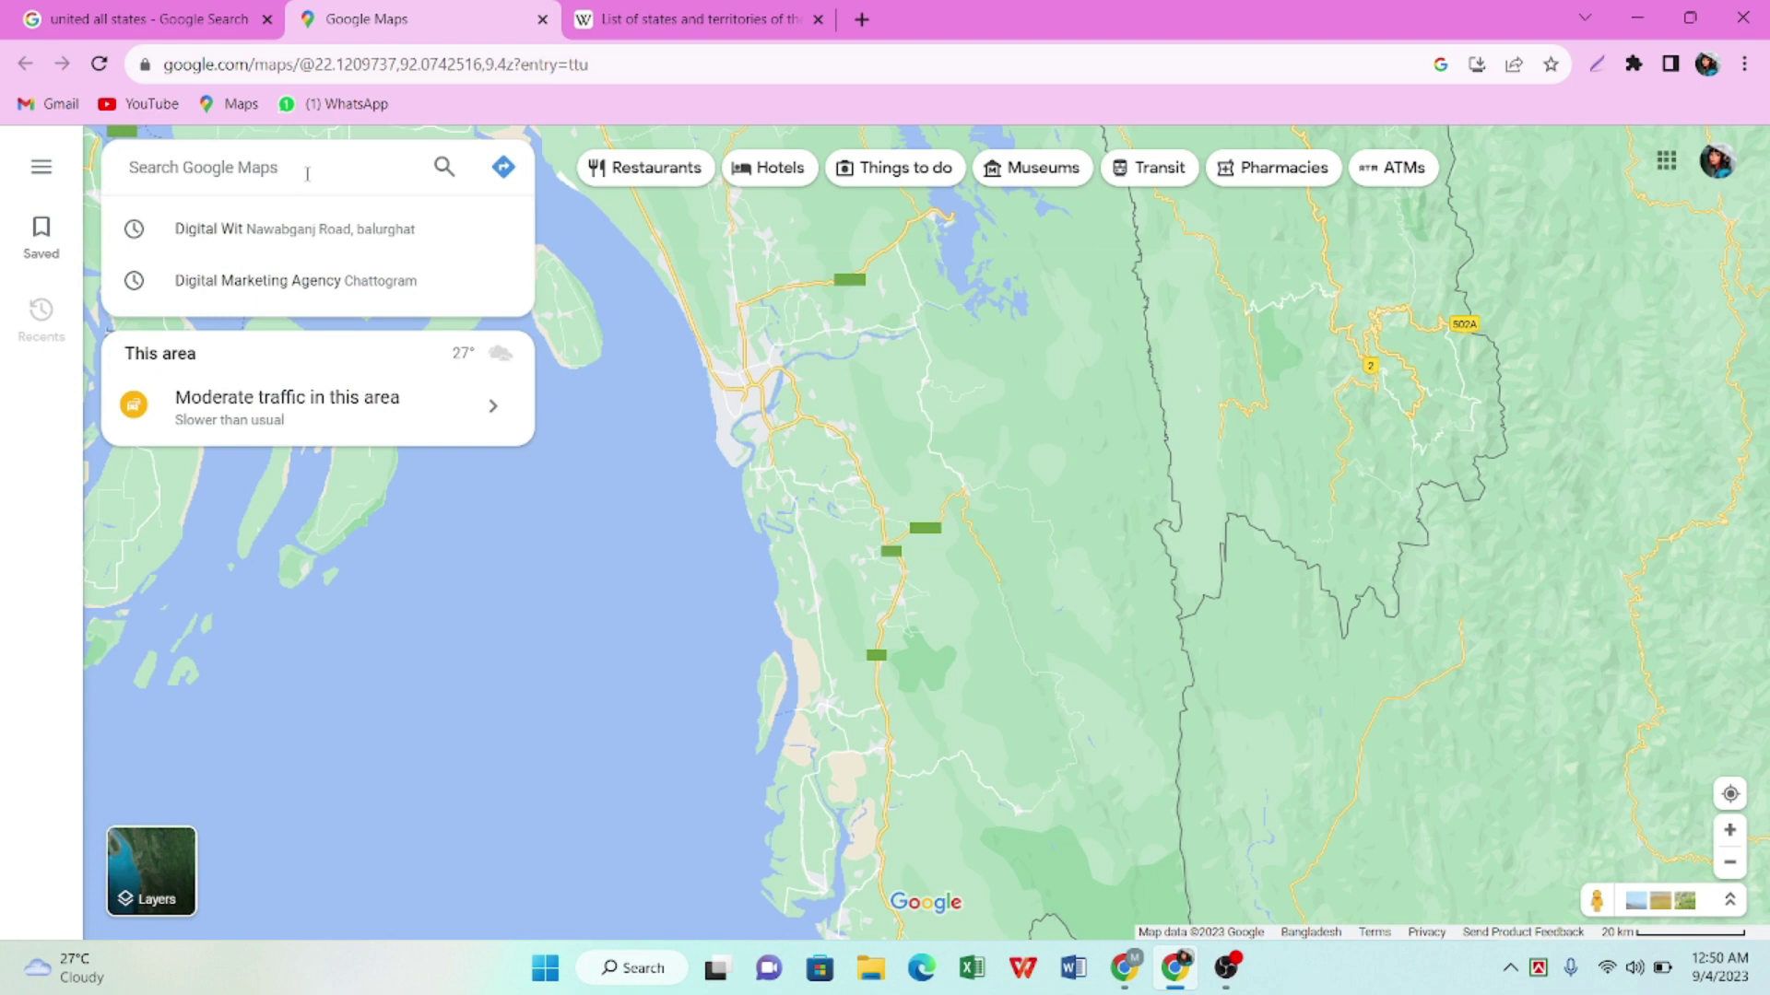
right_click(305, 173)
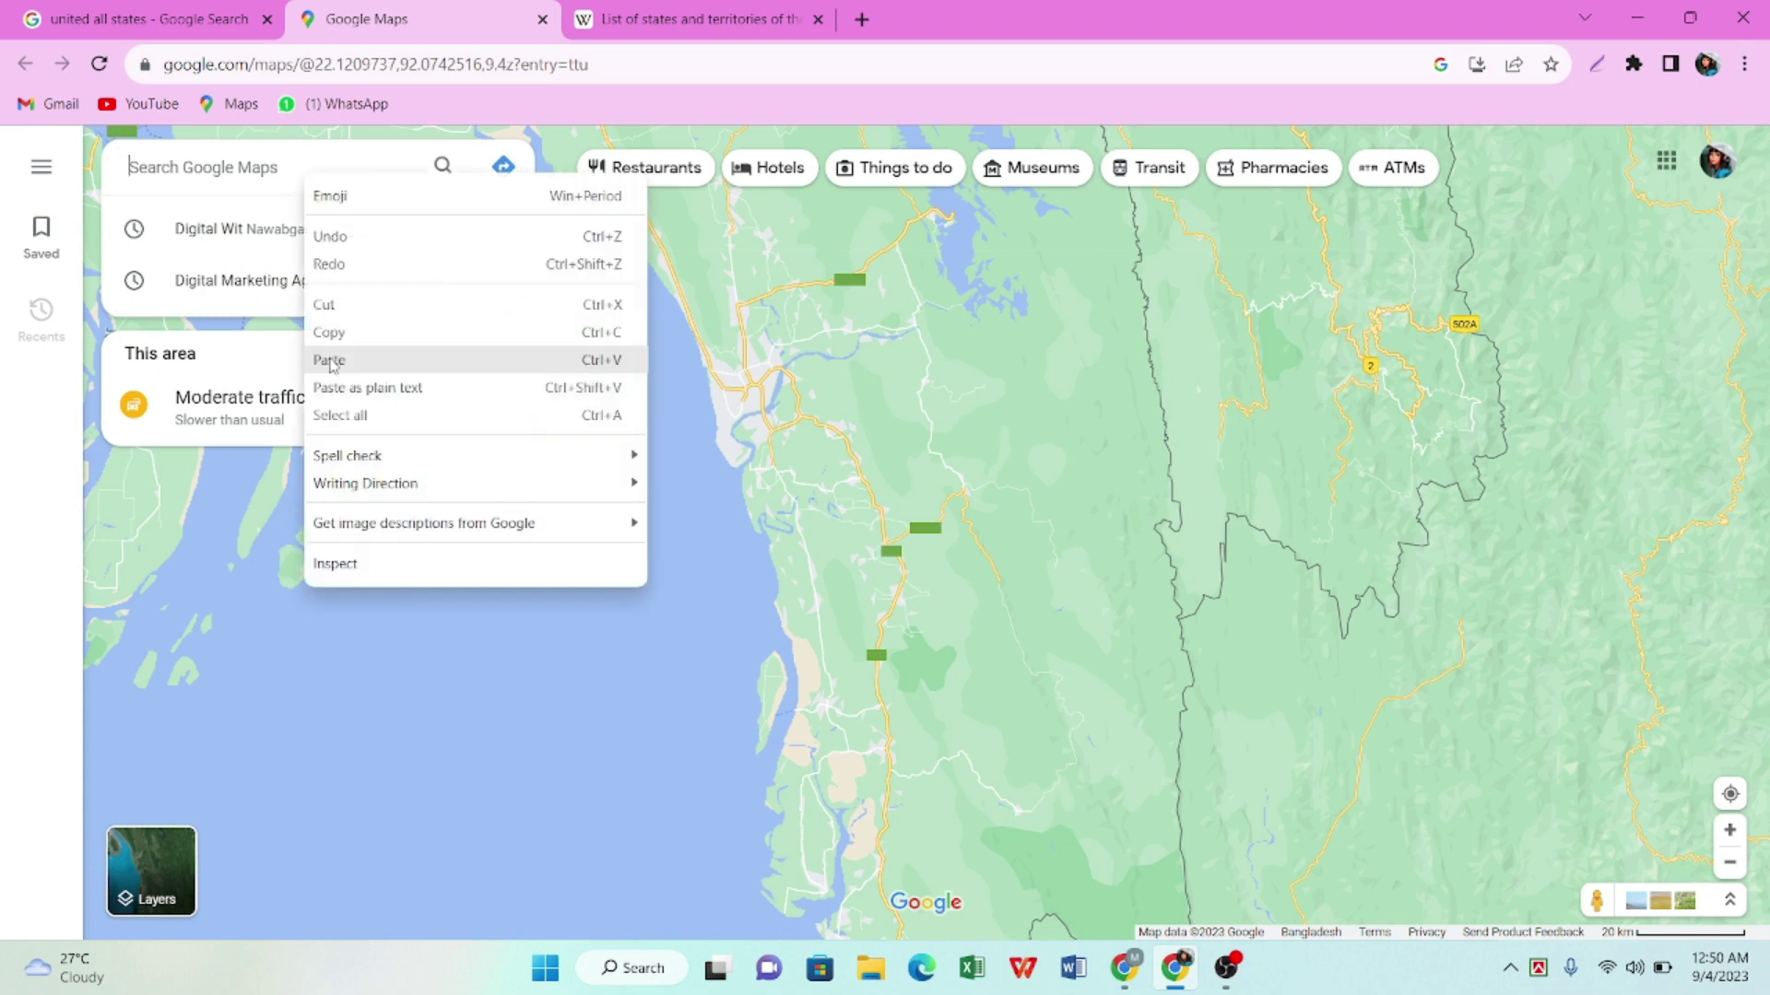
click(329, 360)
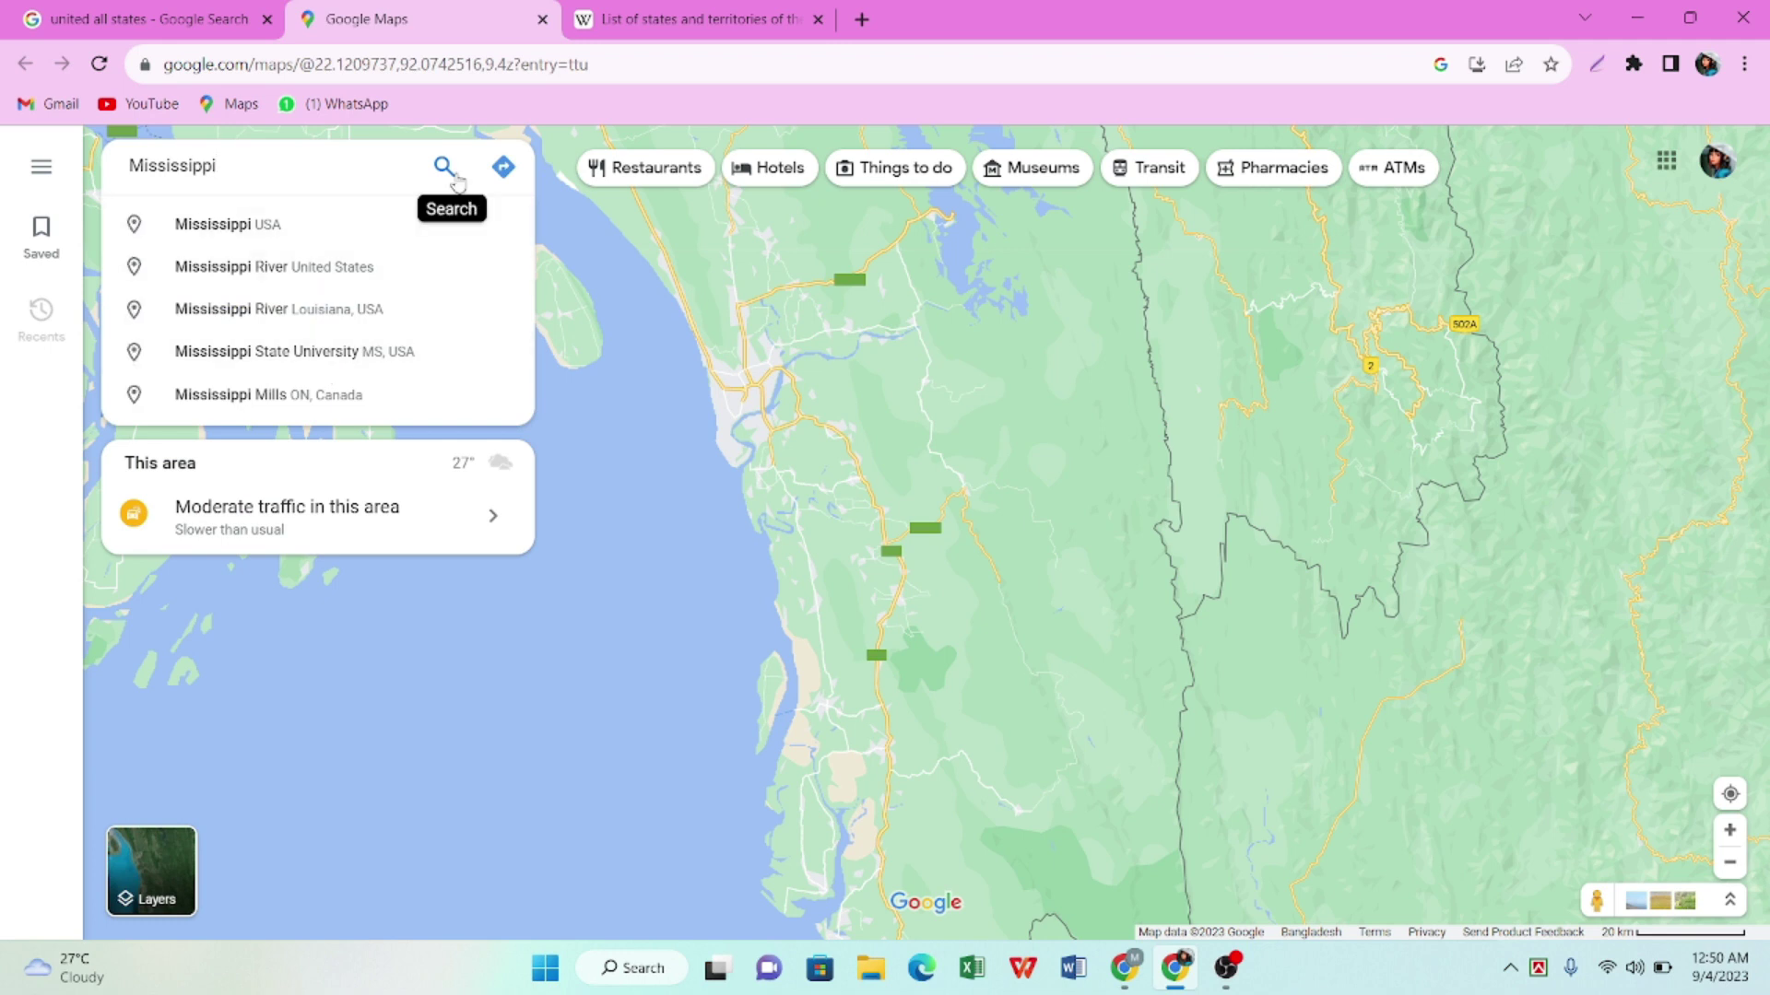
click(455, 178)
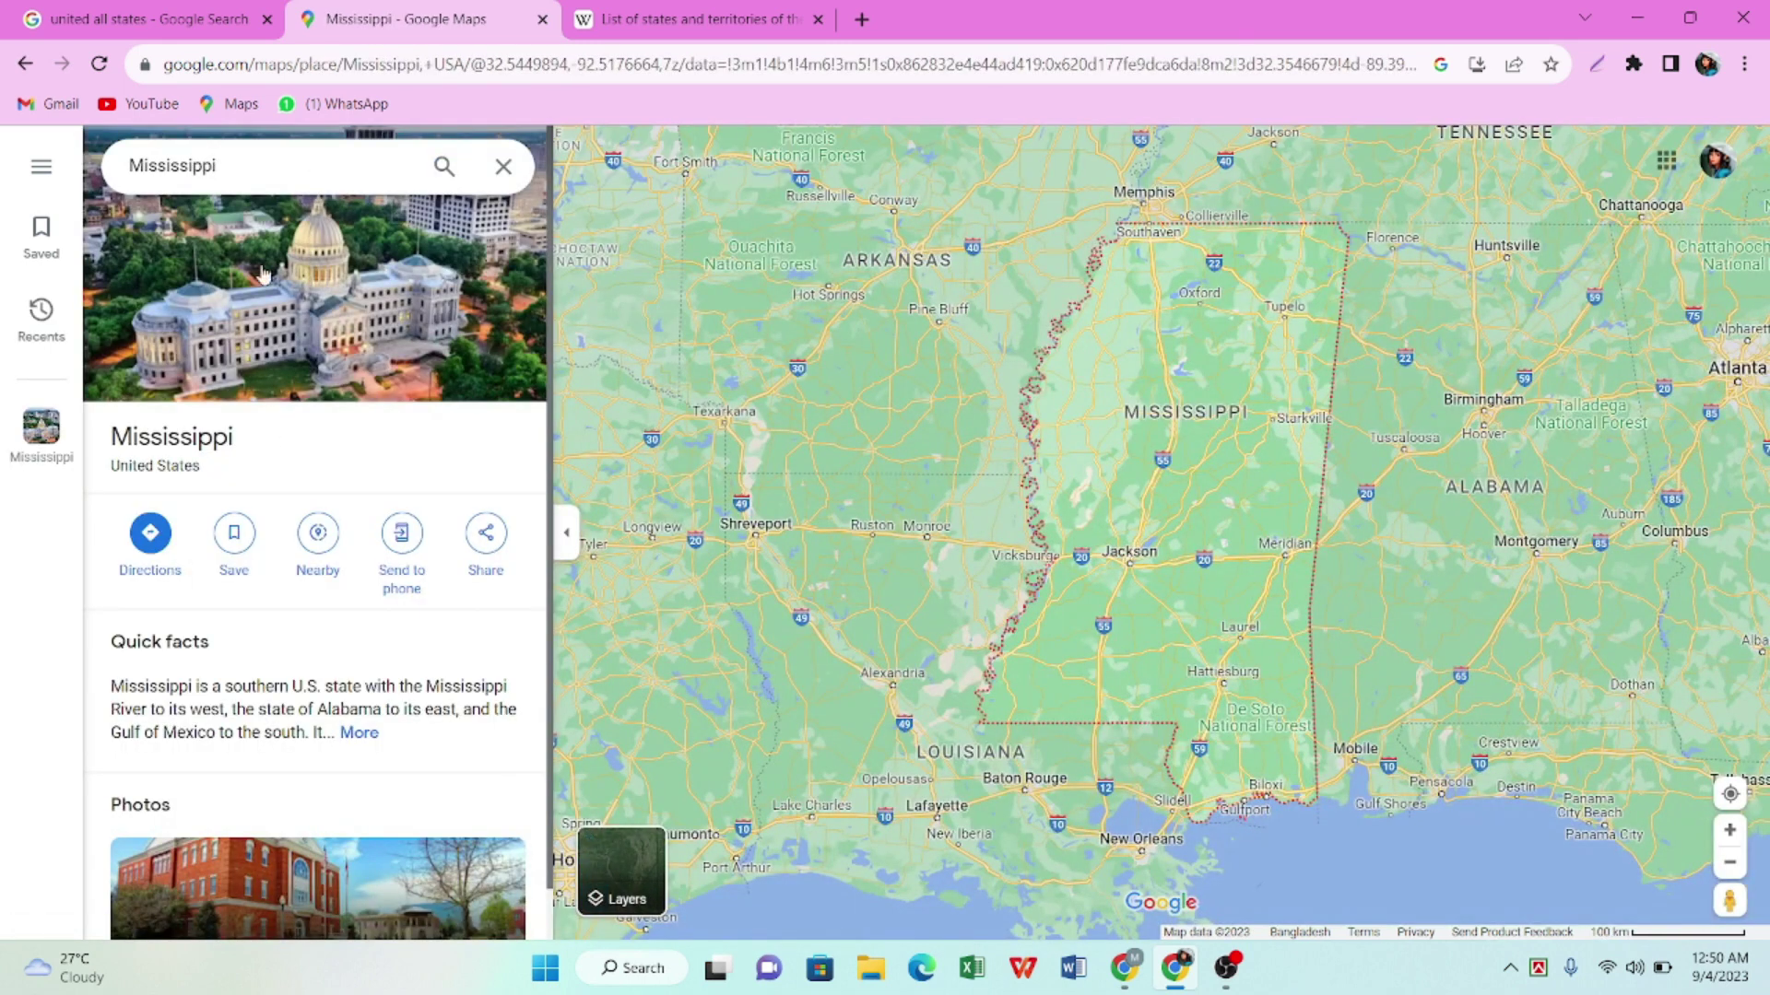
scroll(184, 537, down, 1)
scroll(184, 537, up, 1)
click(289, 176)
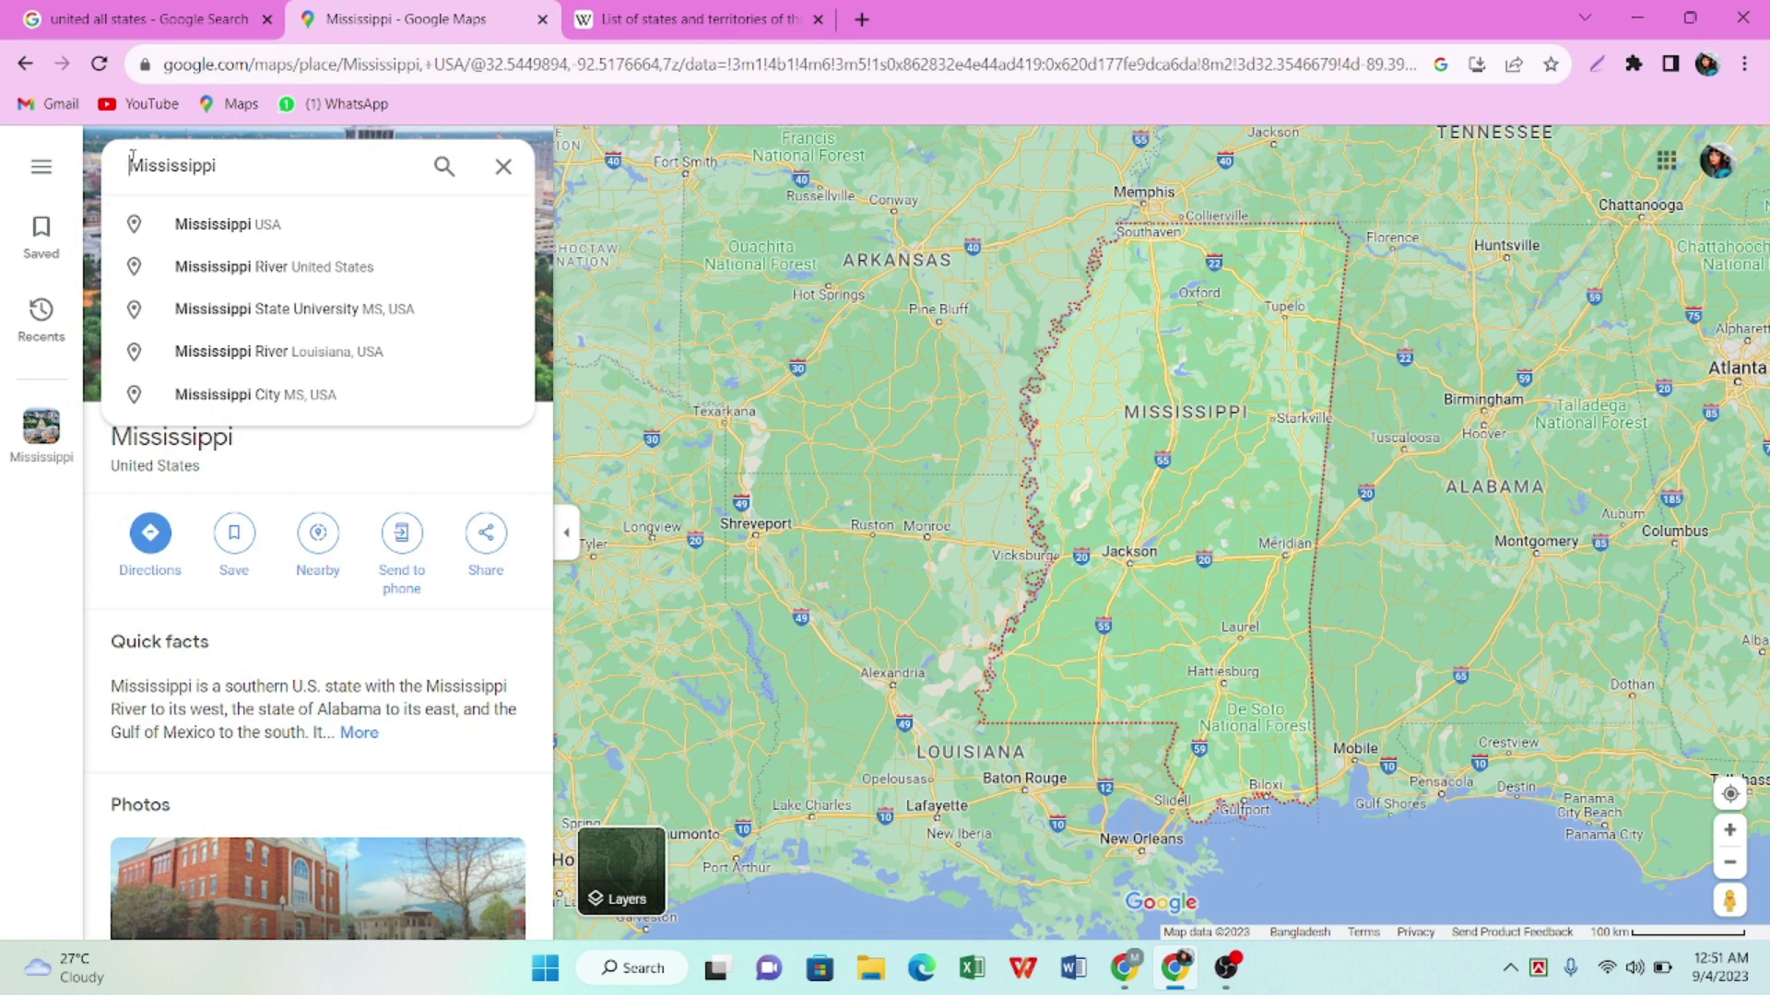
Search 'clothing shop in Mississippi' and scroll through the shop results, including Vintage Dragonfly Boutique
text(clothin)
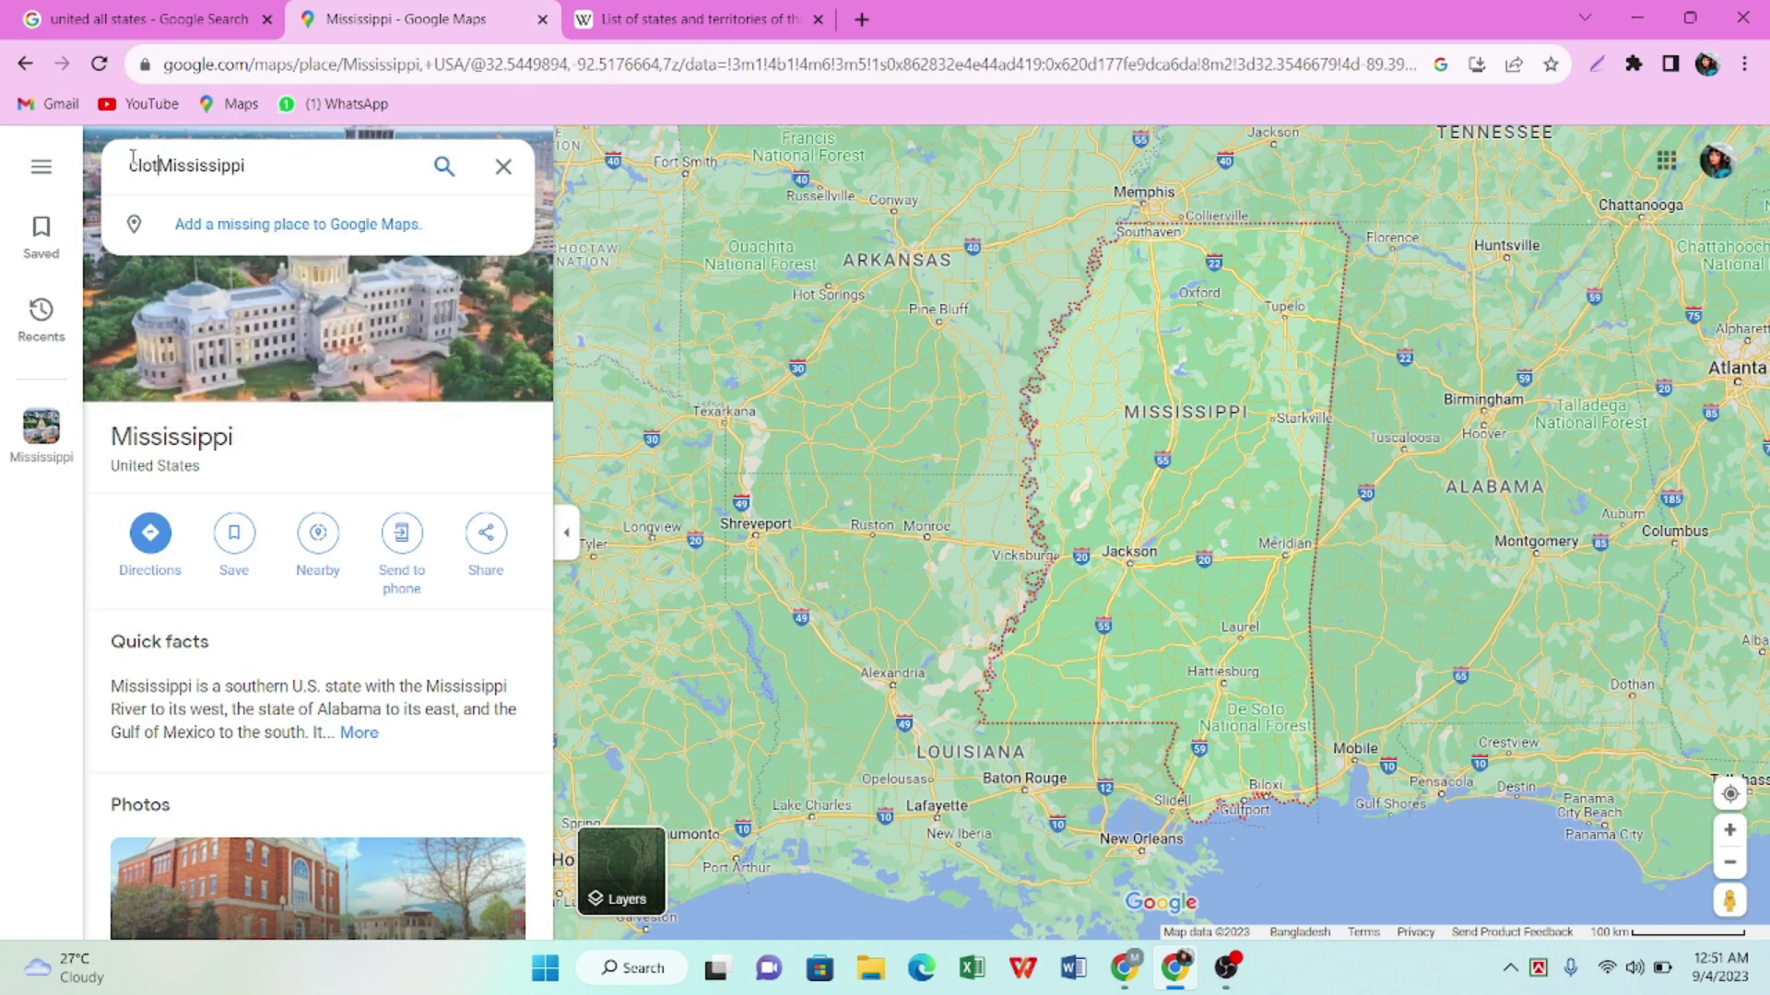
text(gd)
key(BackSpace)
text(shop)
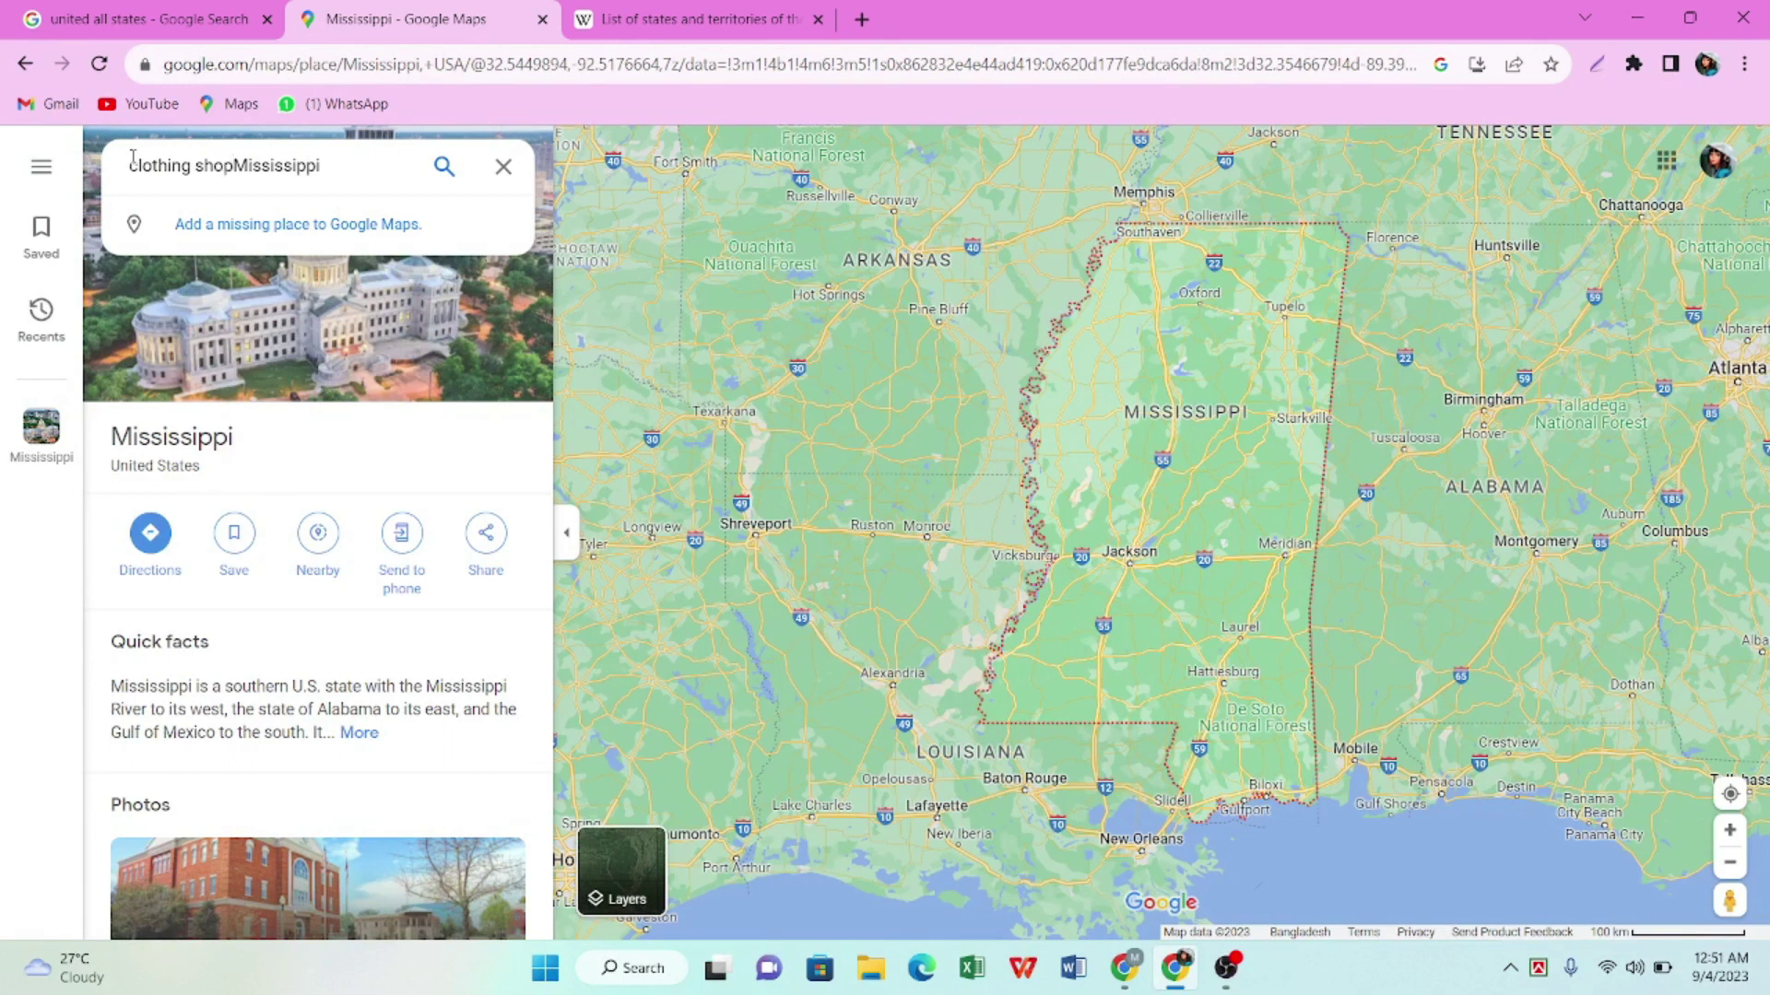
text( in)
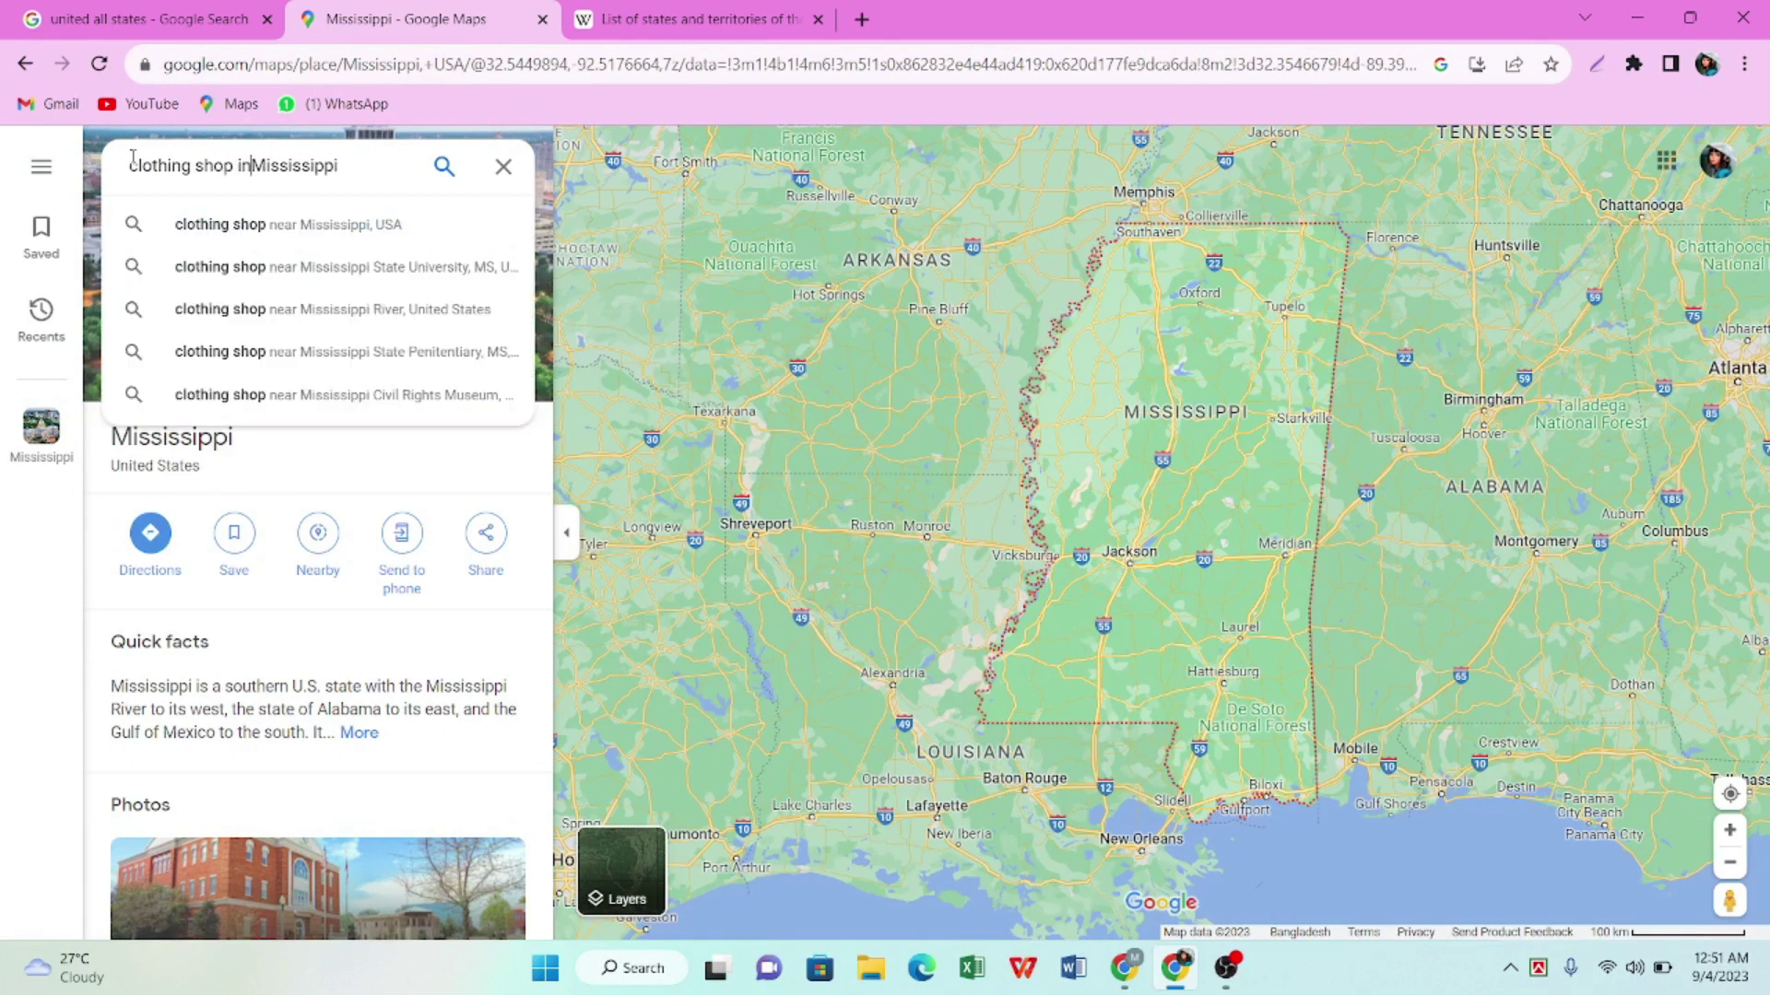
key(Return)
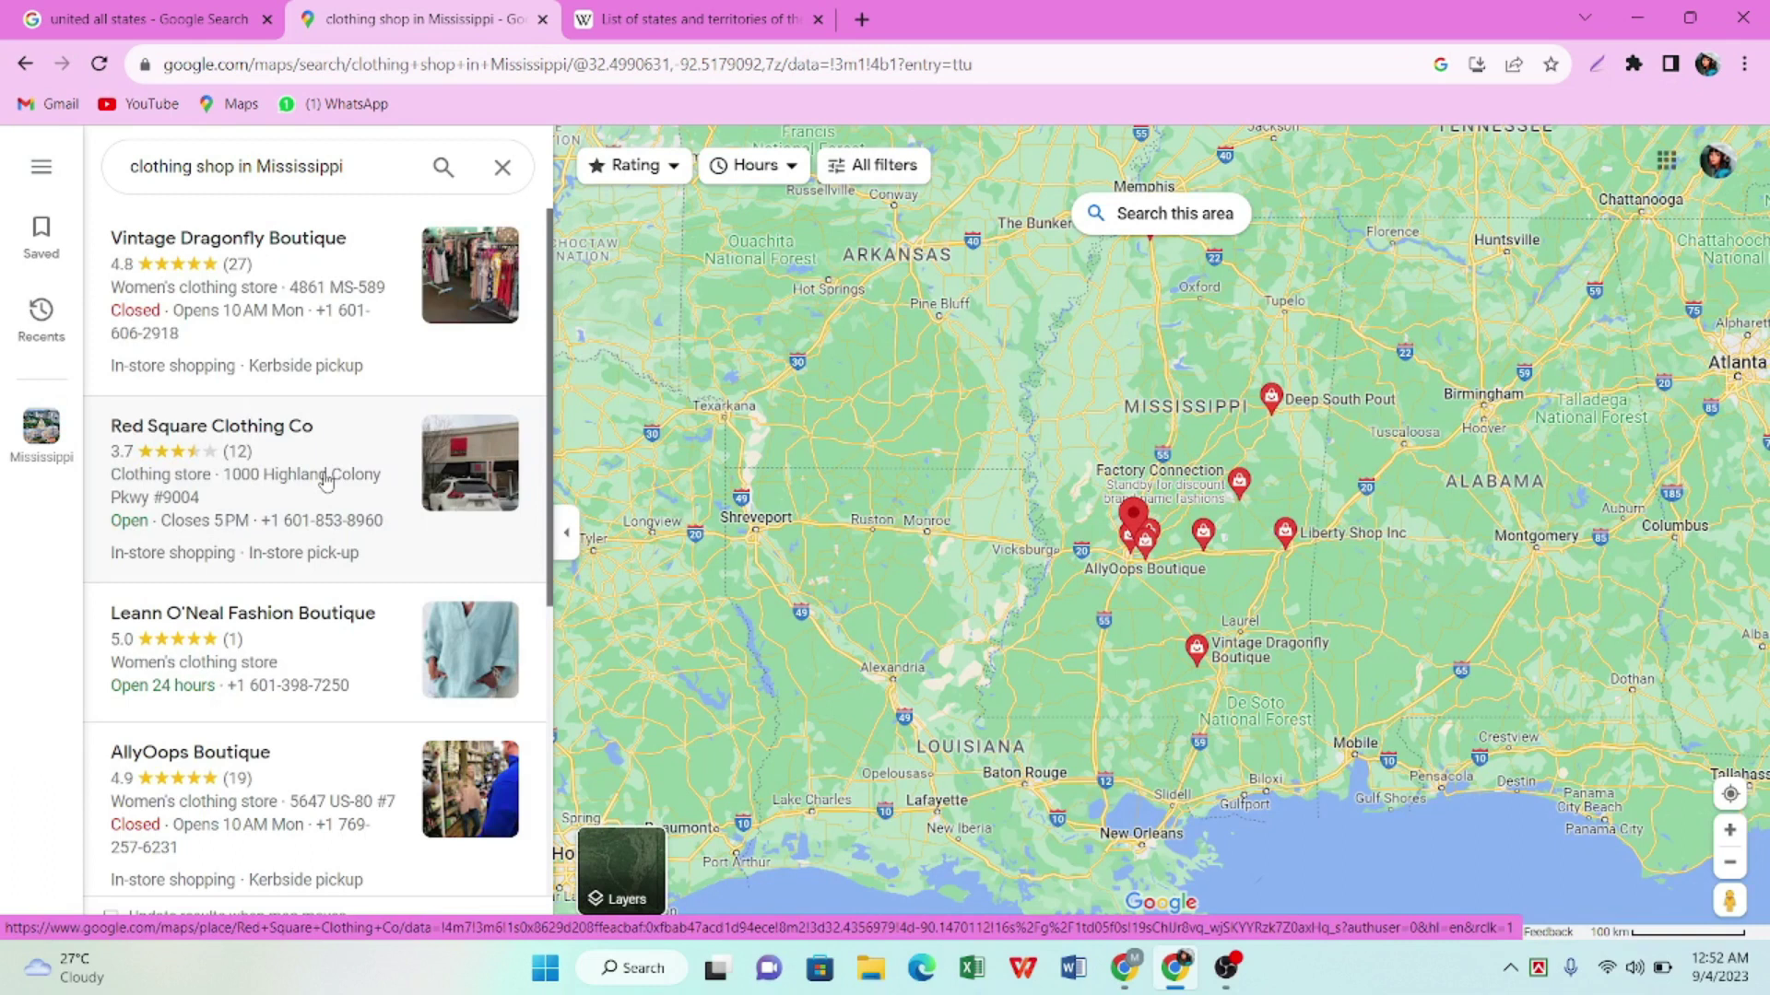
scroll(288, 348, down, 3)
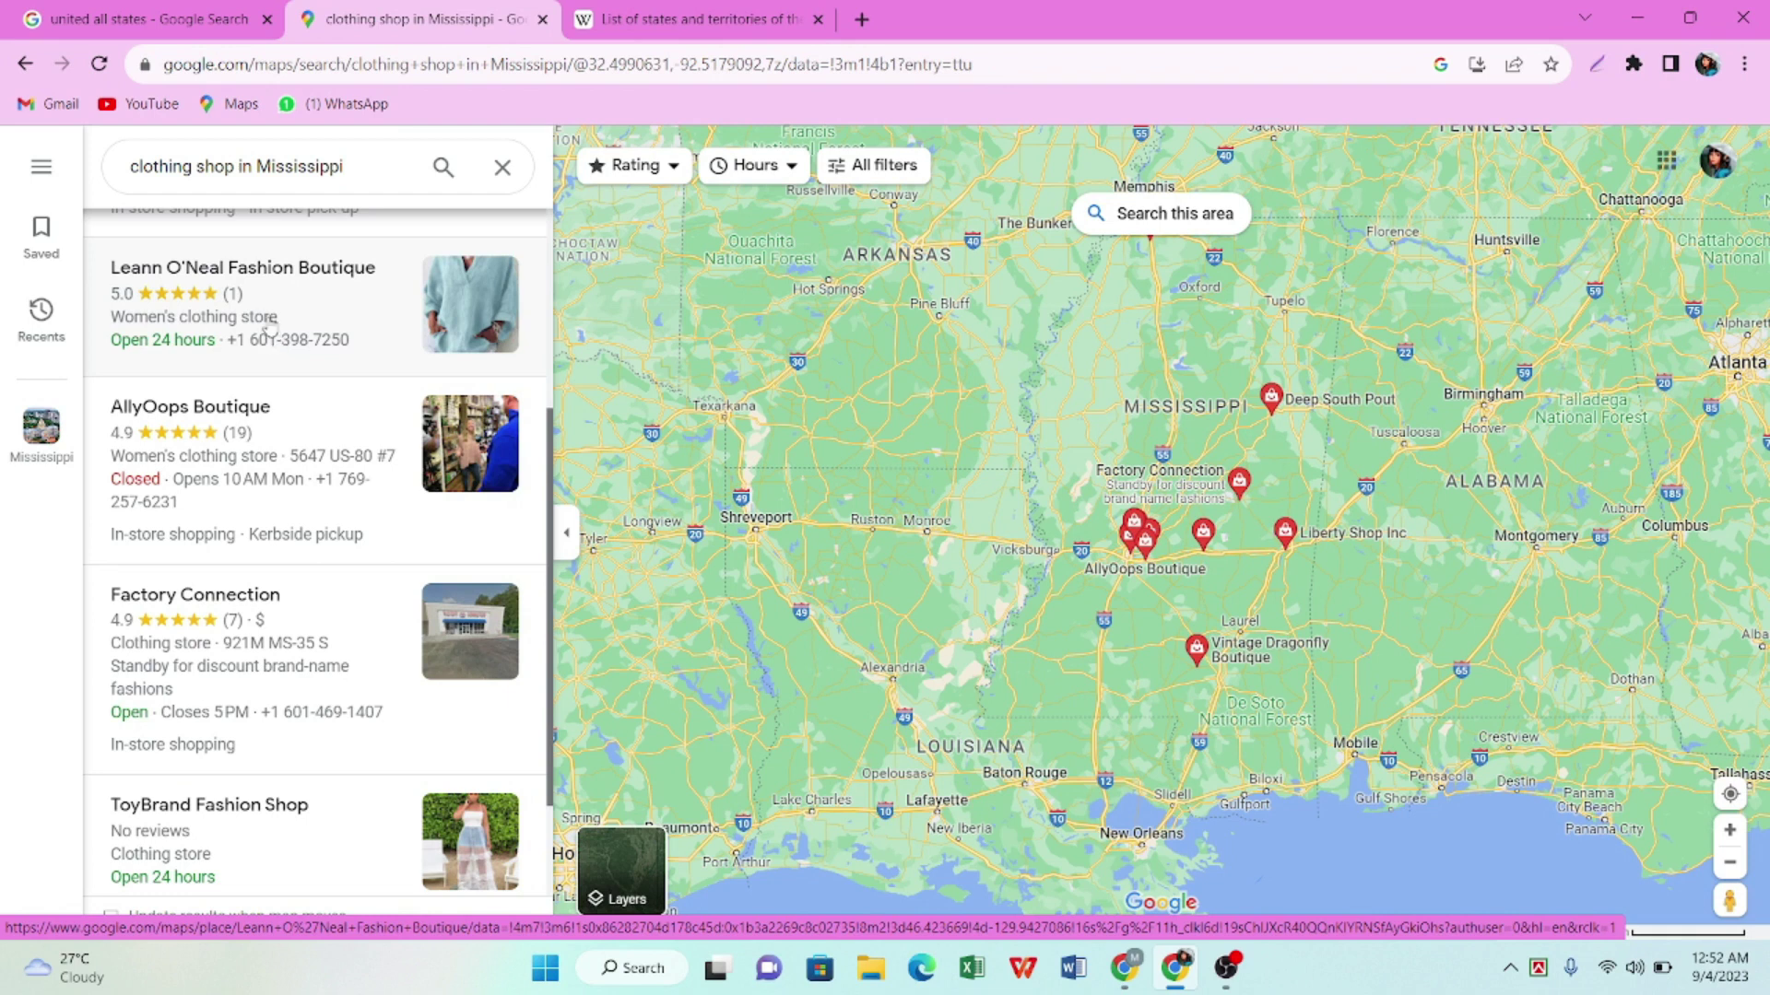
scroll(277, 331, up, 2)
scroll(295, 406, up, 3)
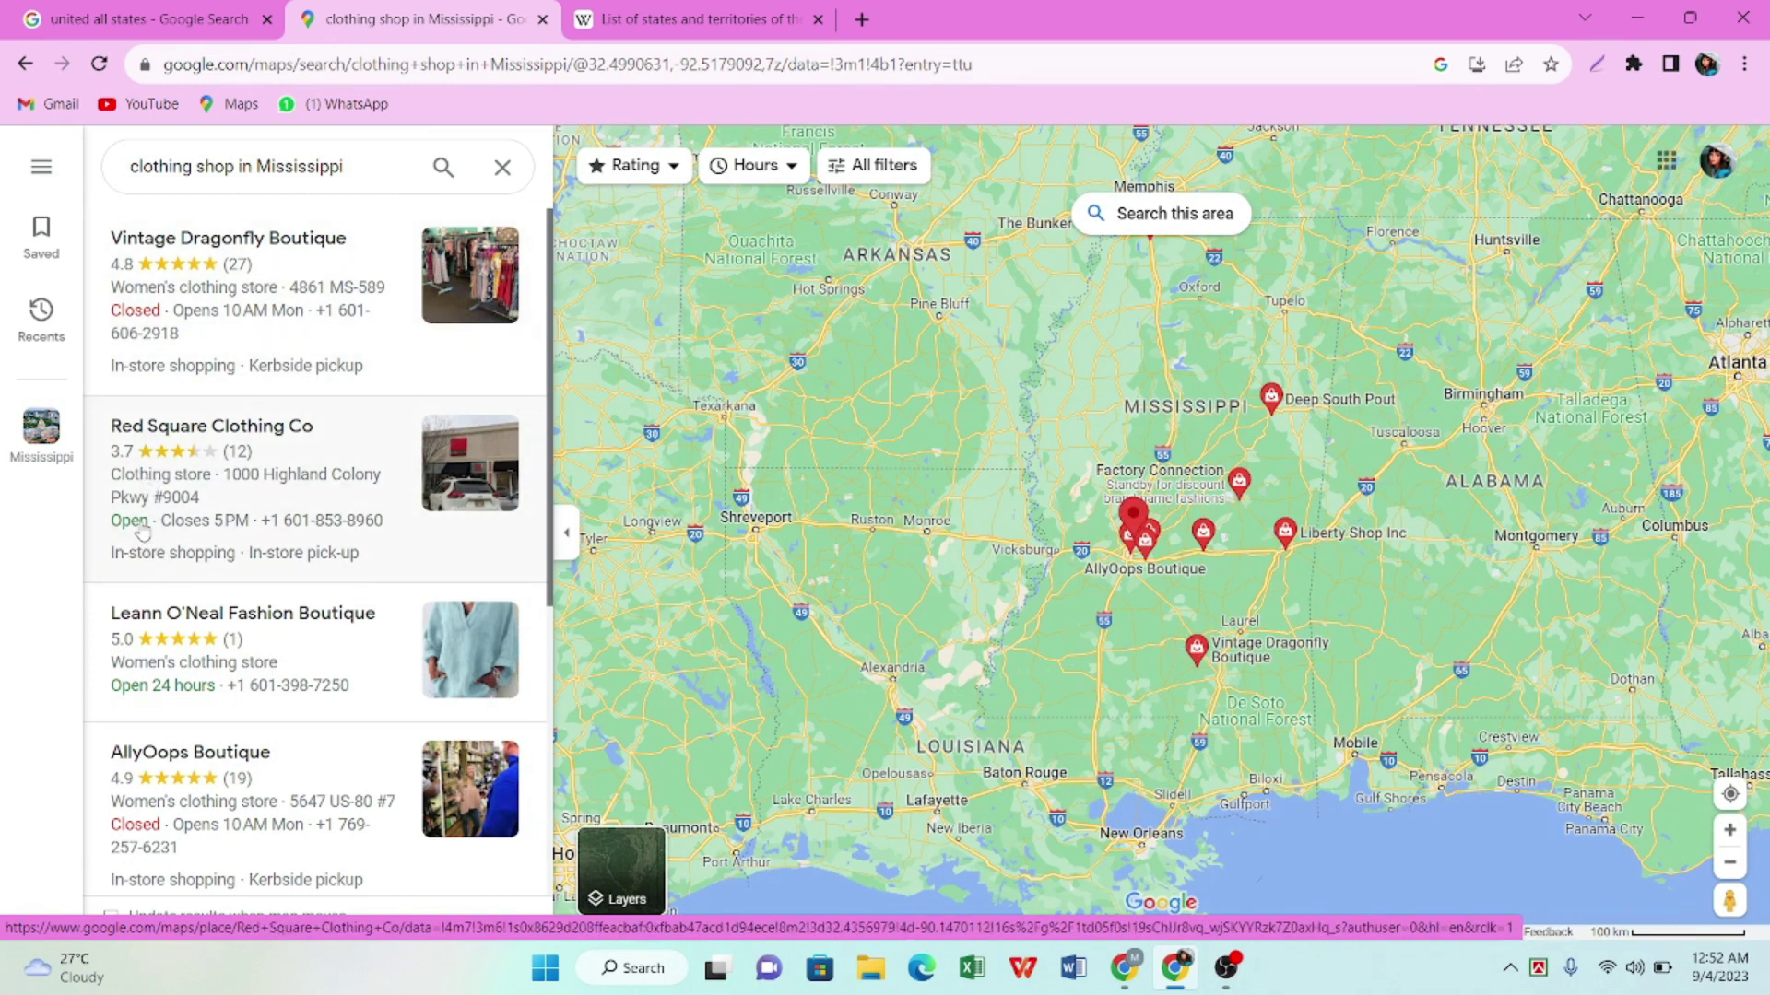
Open Red Square Clothing Co and review its Ridgeland address, hours, website and phone number
click(194, 505)
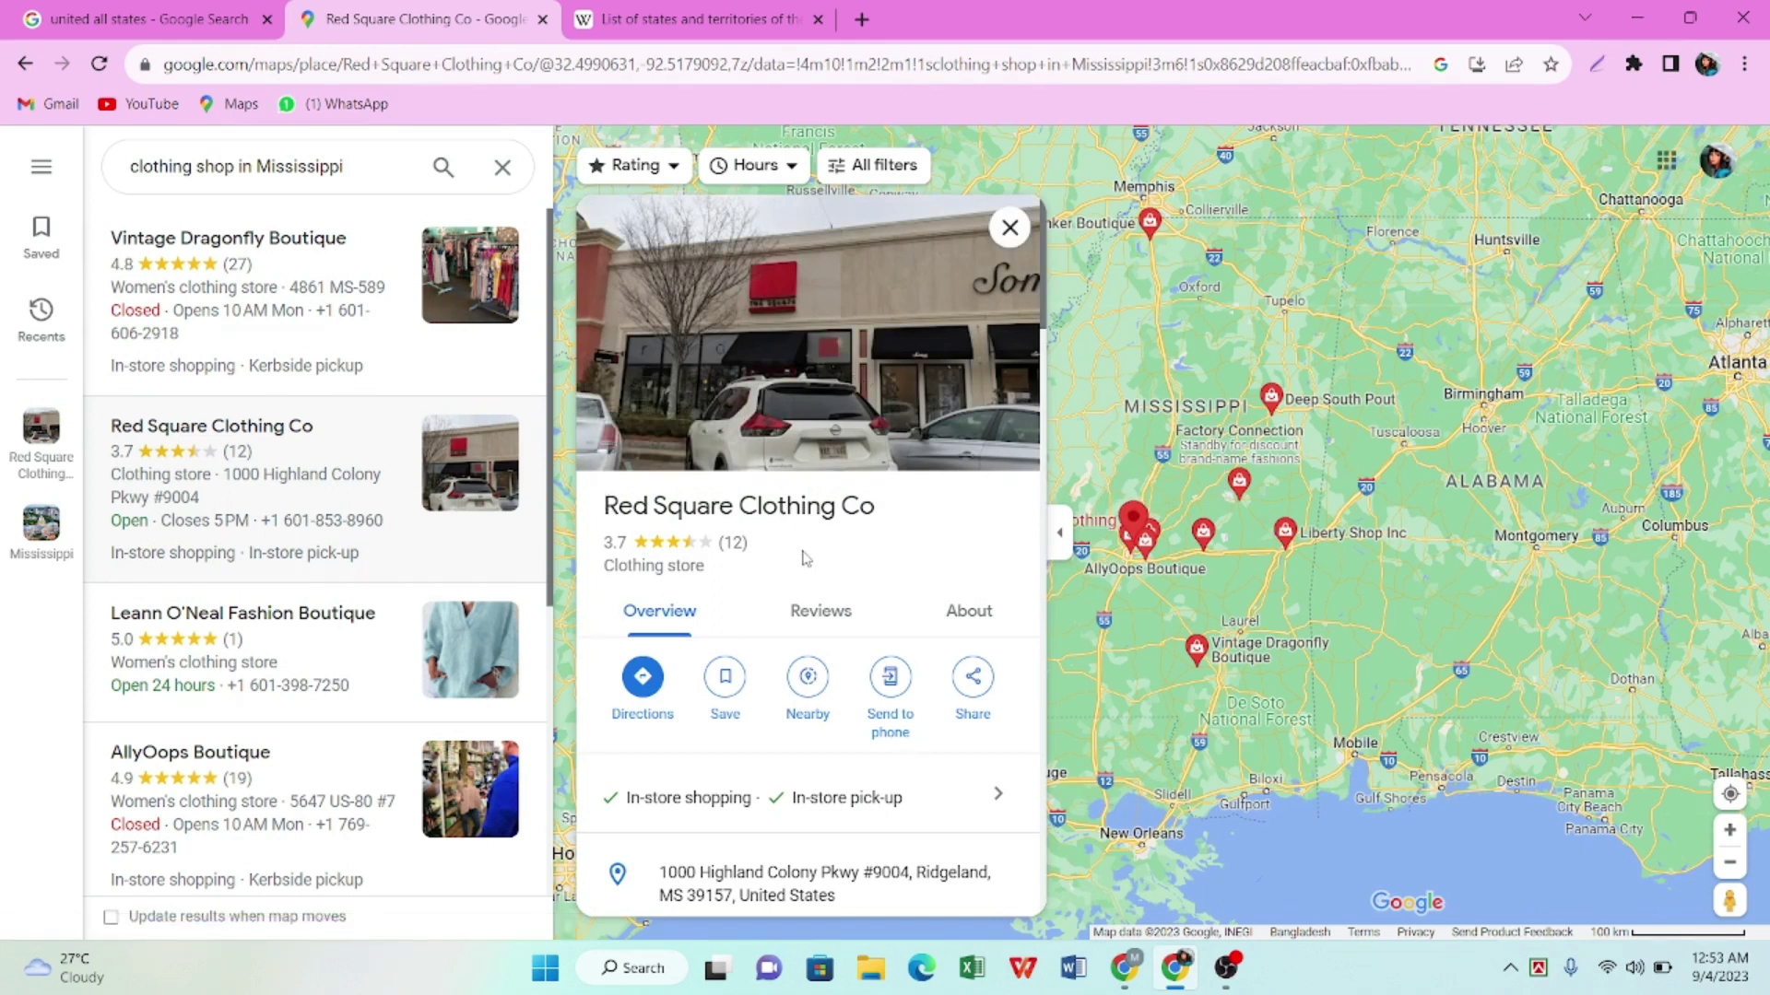
scroll(803, 558, down, 5)
scroll(808, 577, up, 4)
scroll(808, 581, up, 2)
mouse_move(669, 380)
scroll(756, 728, down, 3)
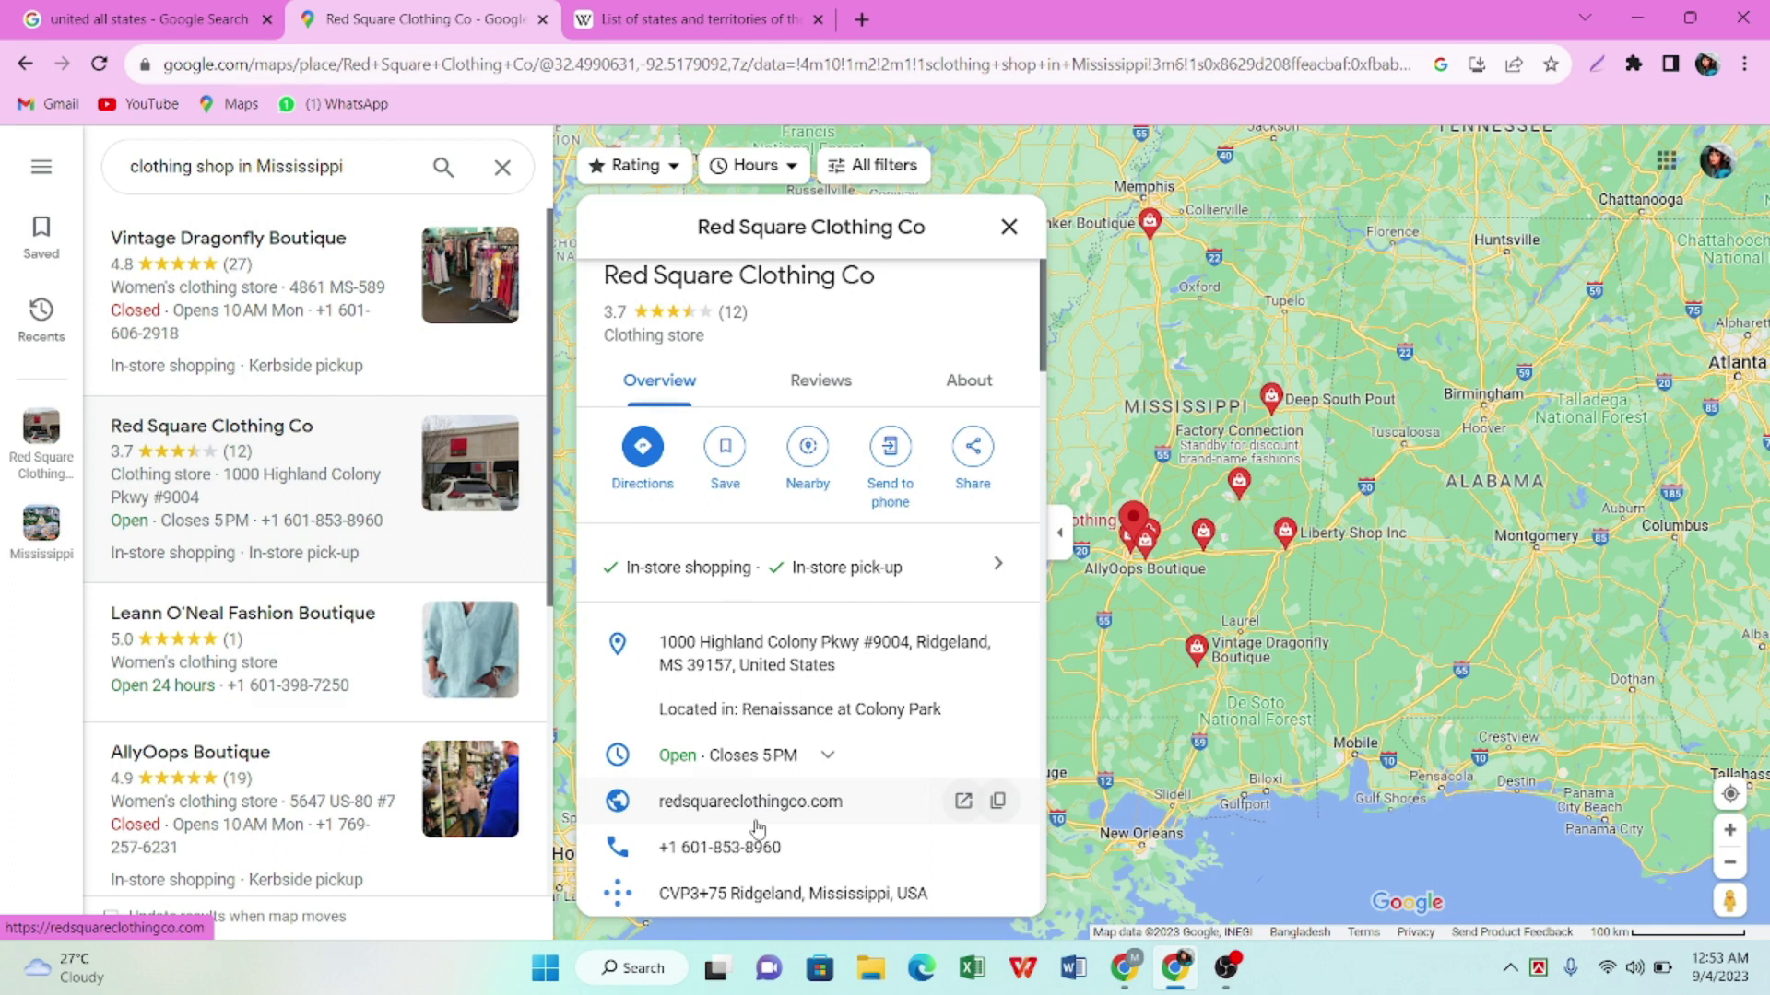
scroll(756, 827, down, 3)
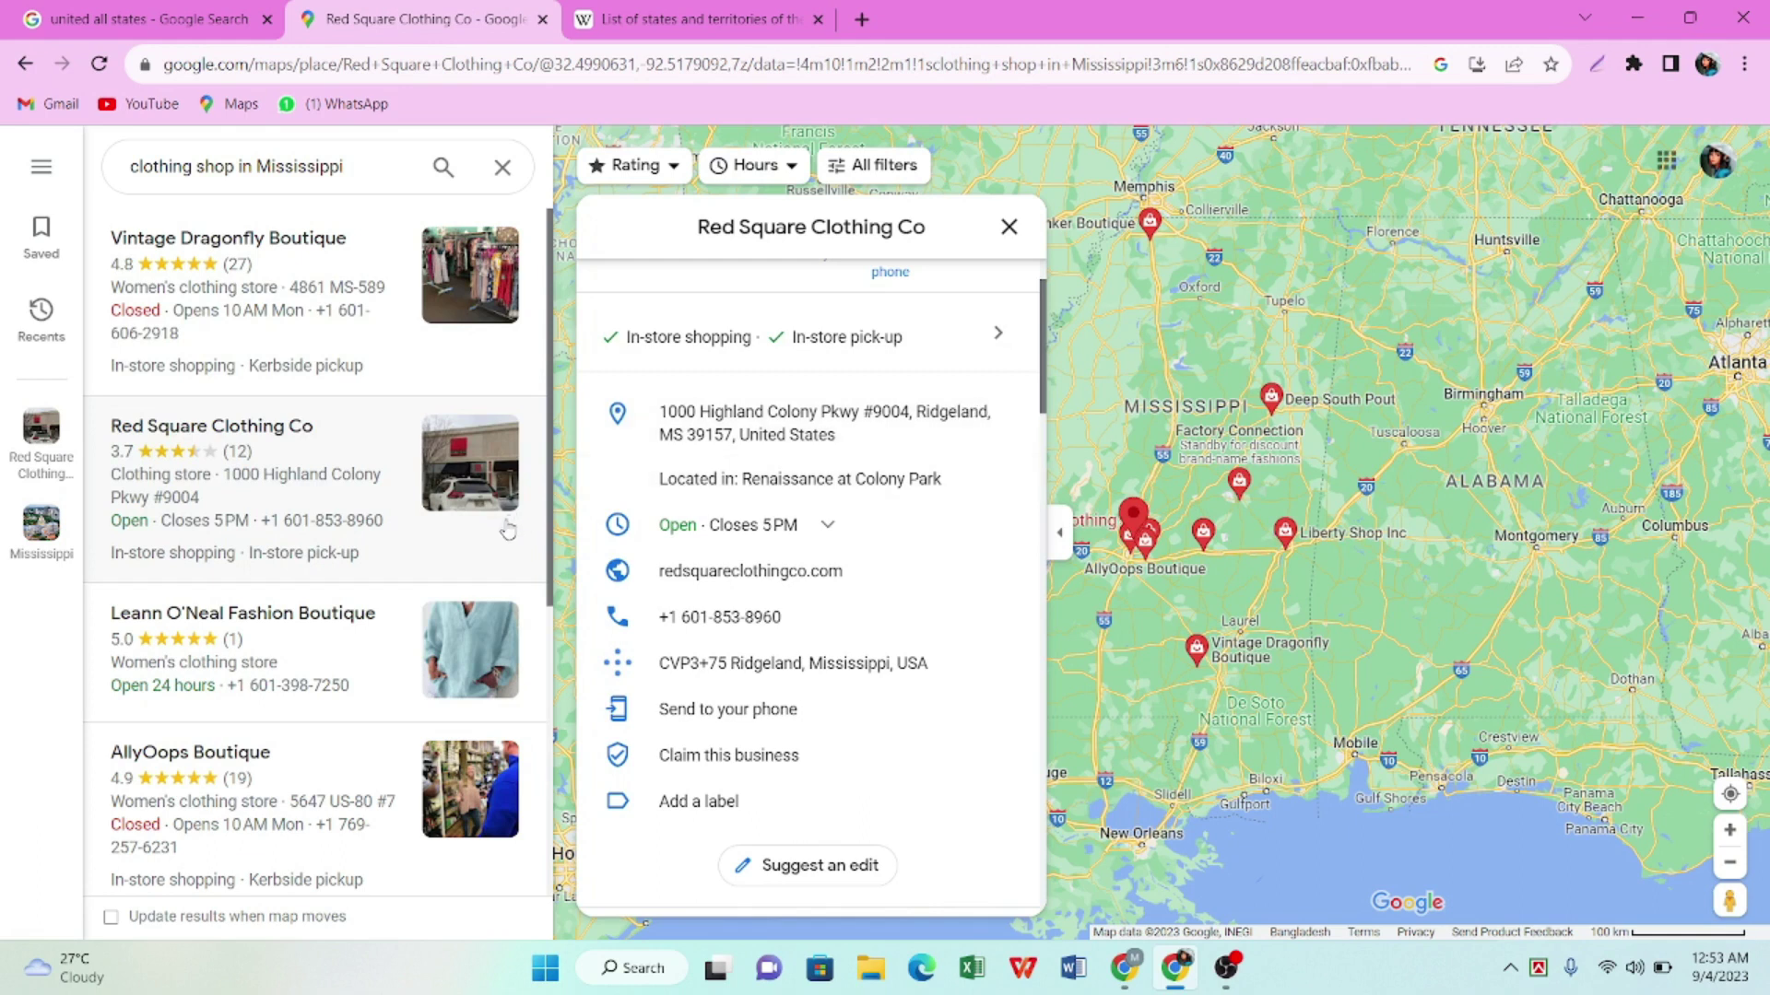
scroll(752, 590, up, 3)
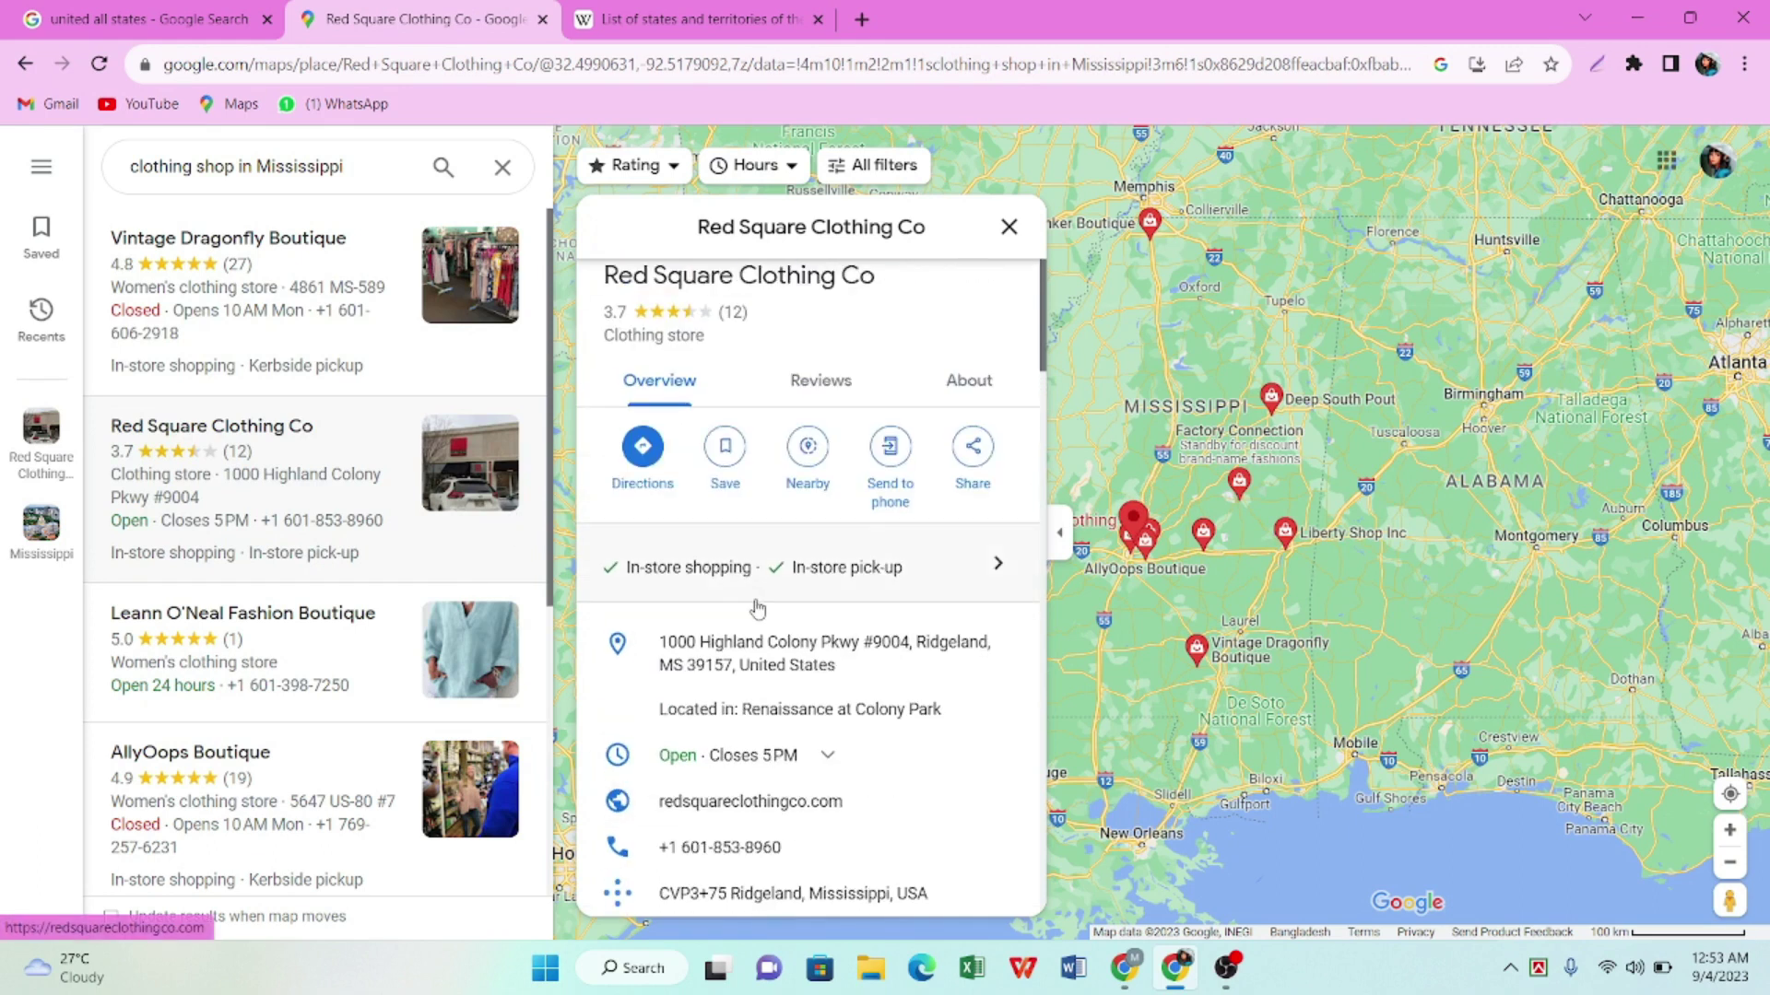
Show Red Square Clothing Co's reviews, a 3.7 average from 12 reviews
click(823, 383)
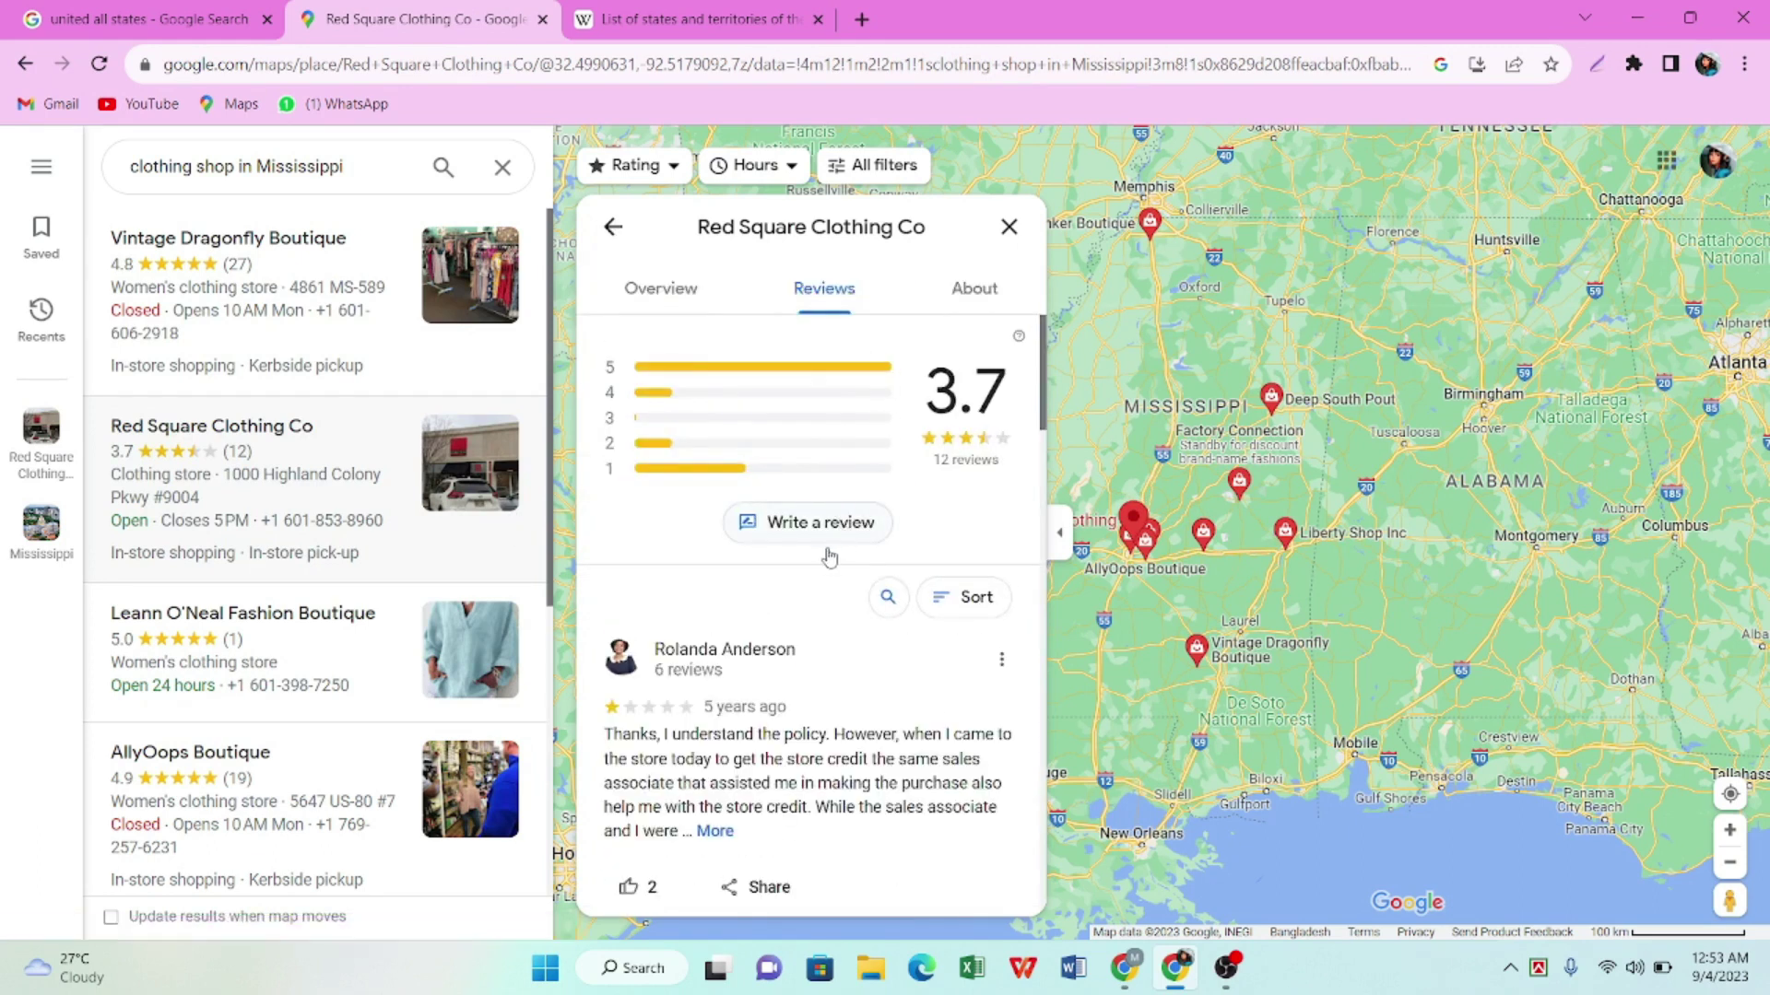
scroll(825, 557, down, 5)
scroll(810, 617, up, 5)
scroll(682, 600, down, 6)
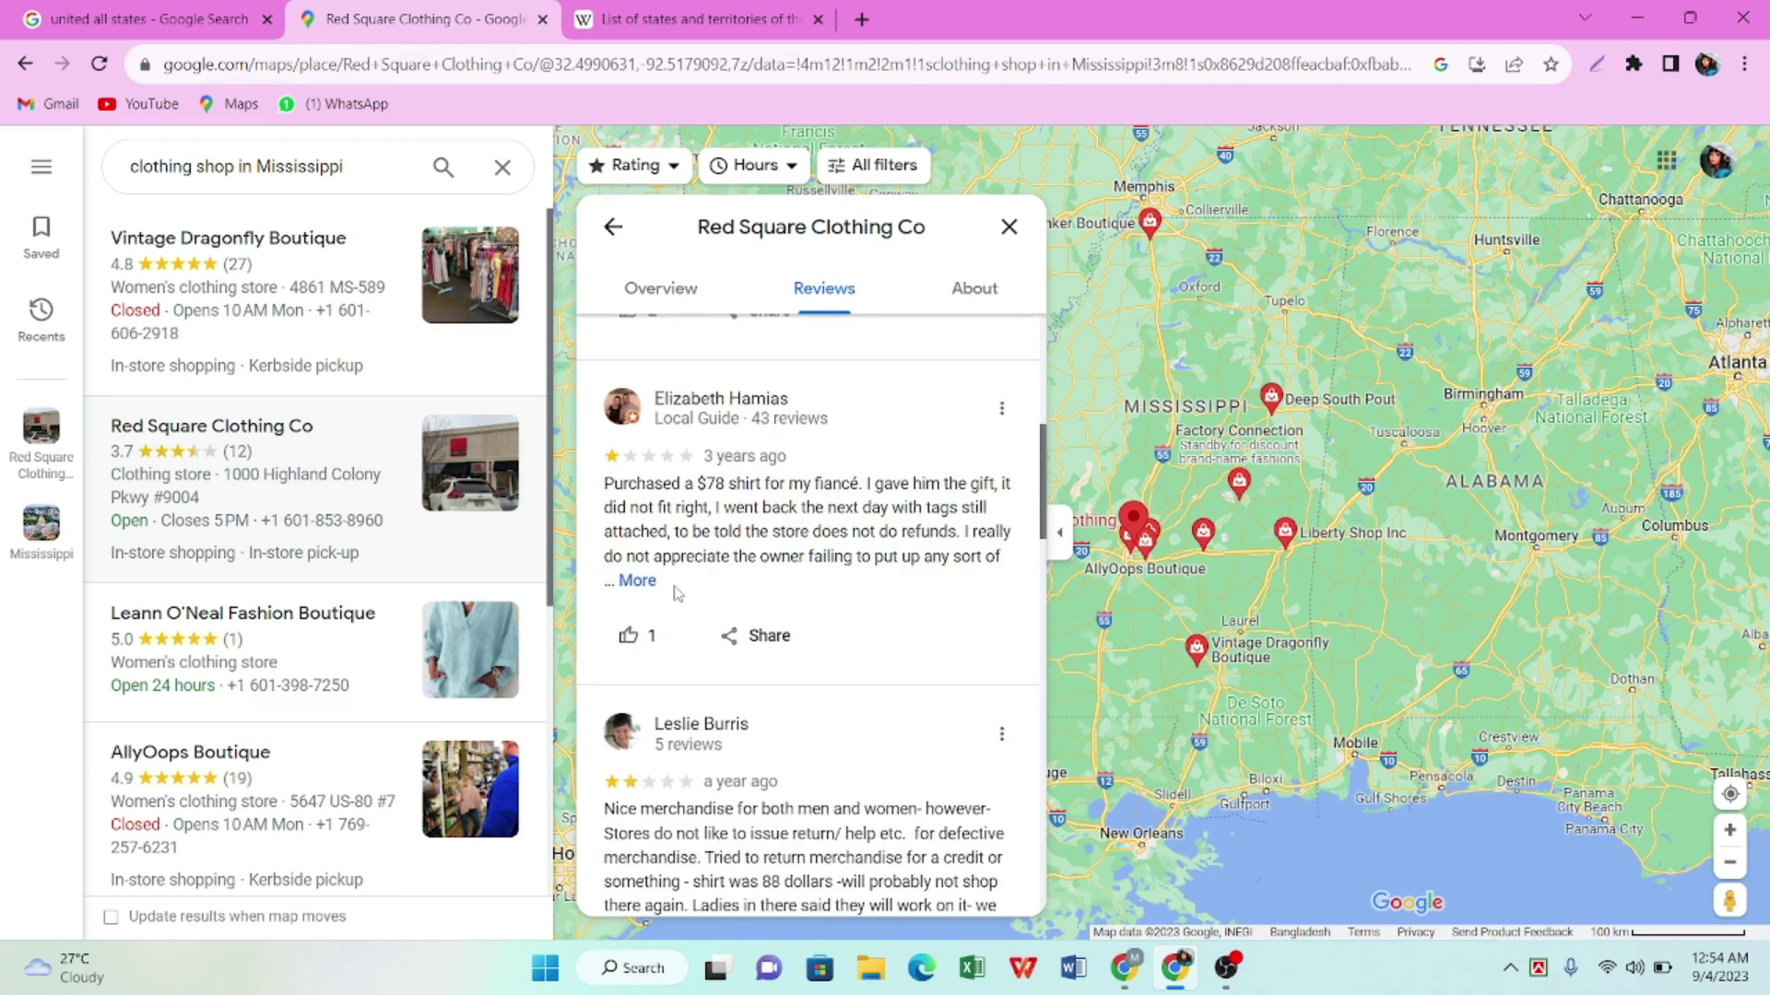
scroll(677, 593, down, 5)
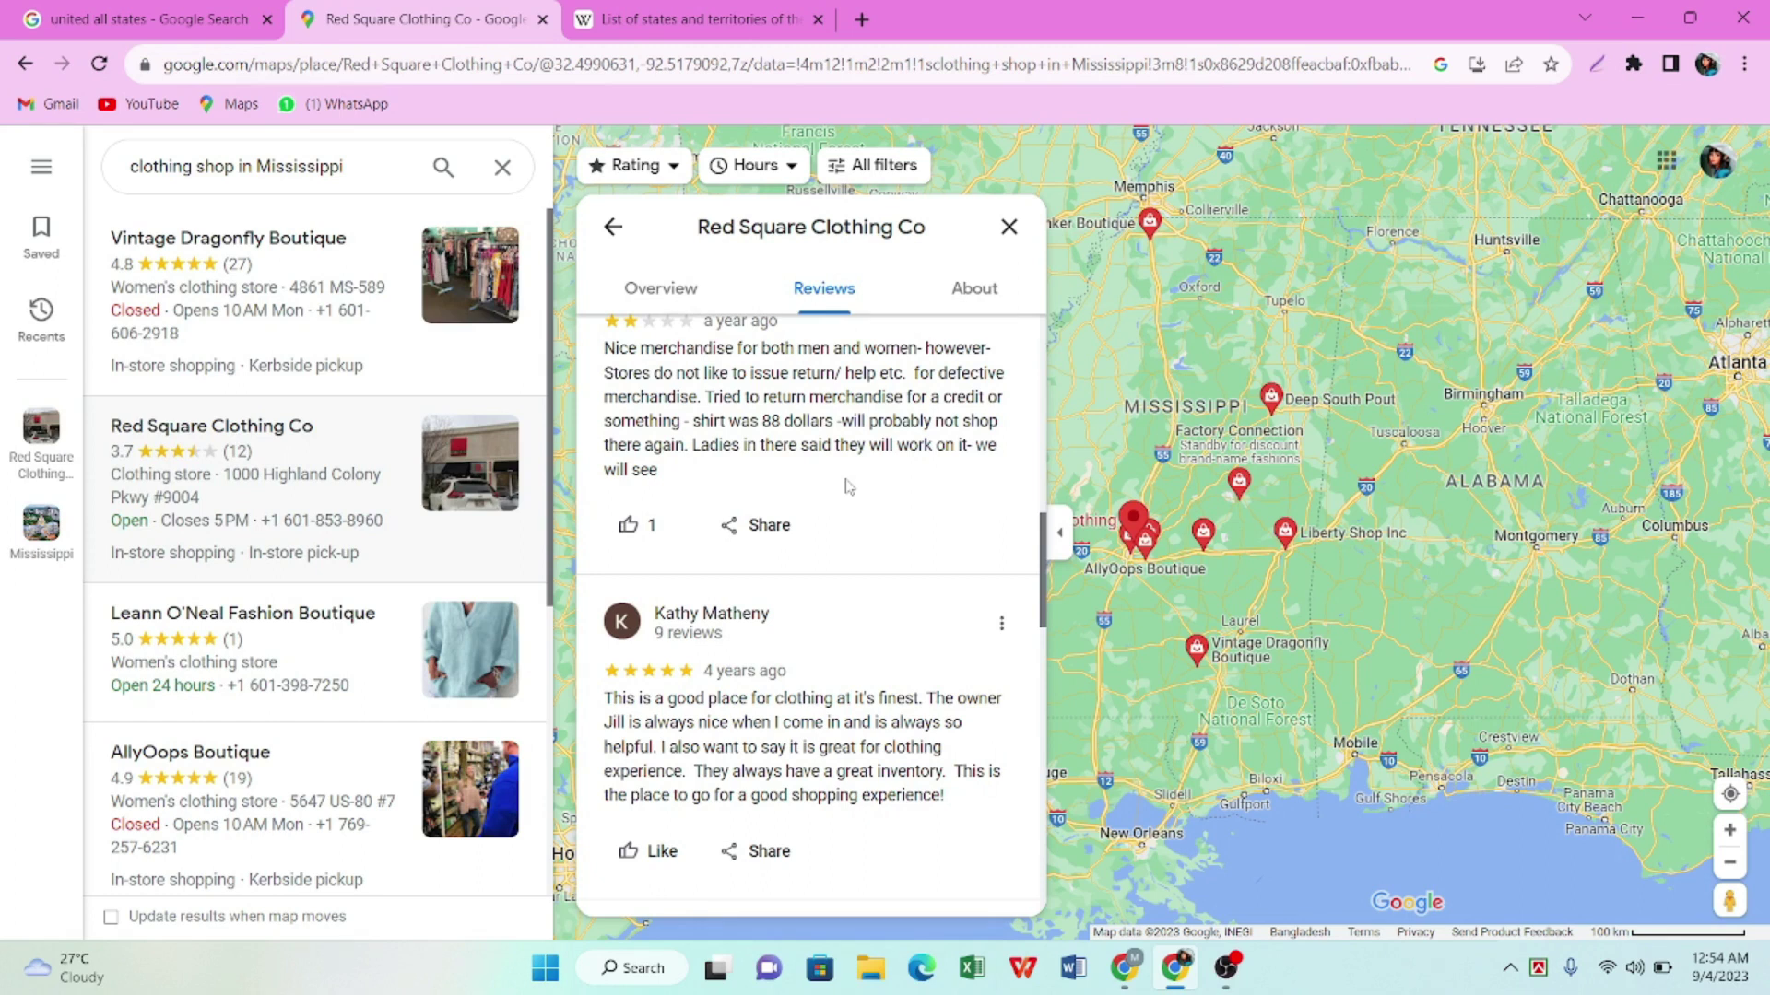
scroll(849, 487, up, 10)
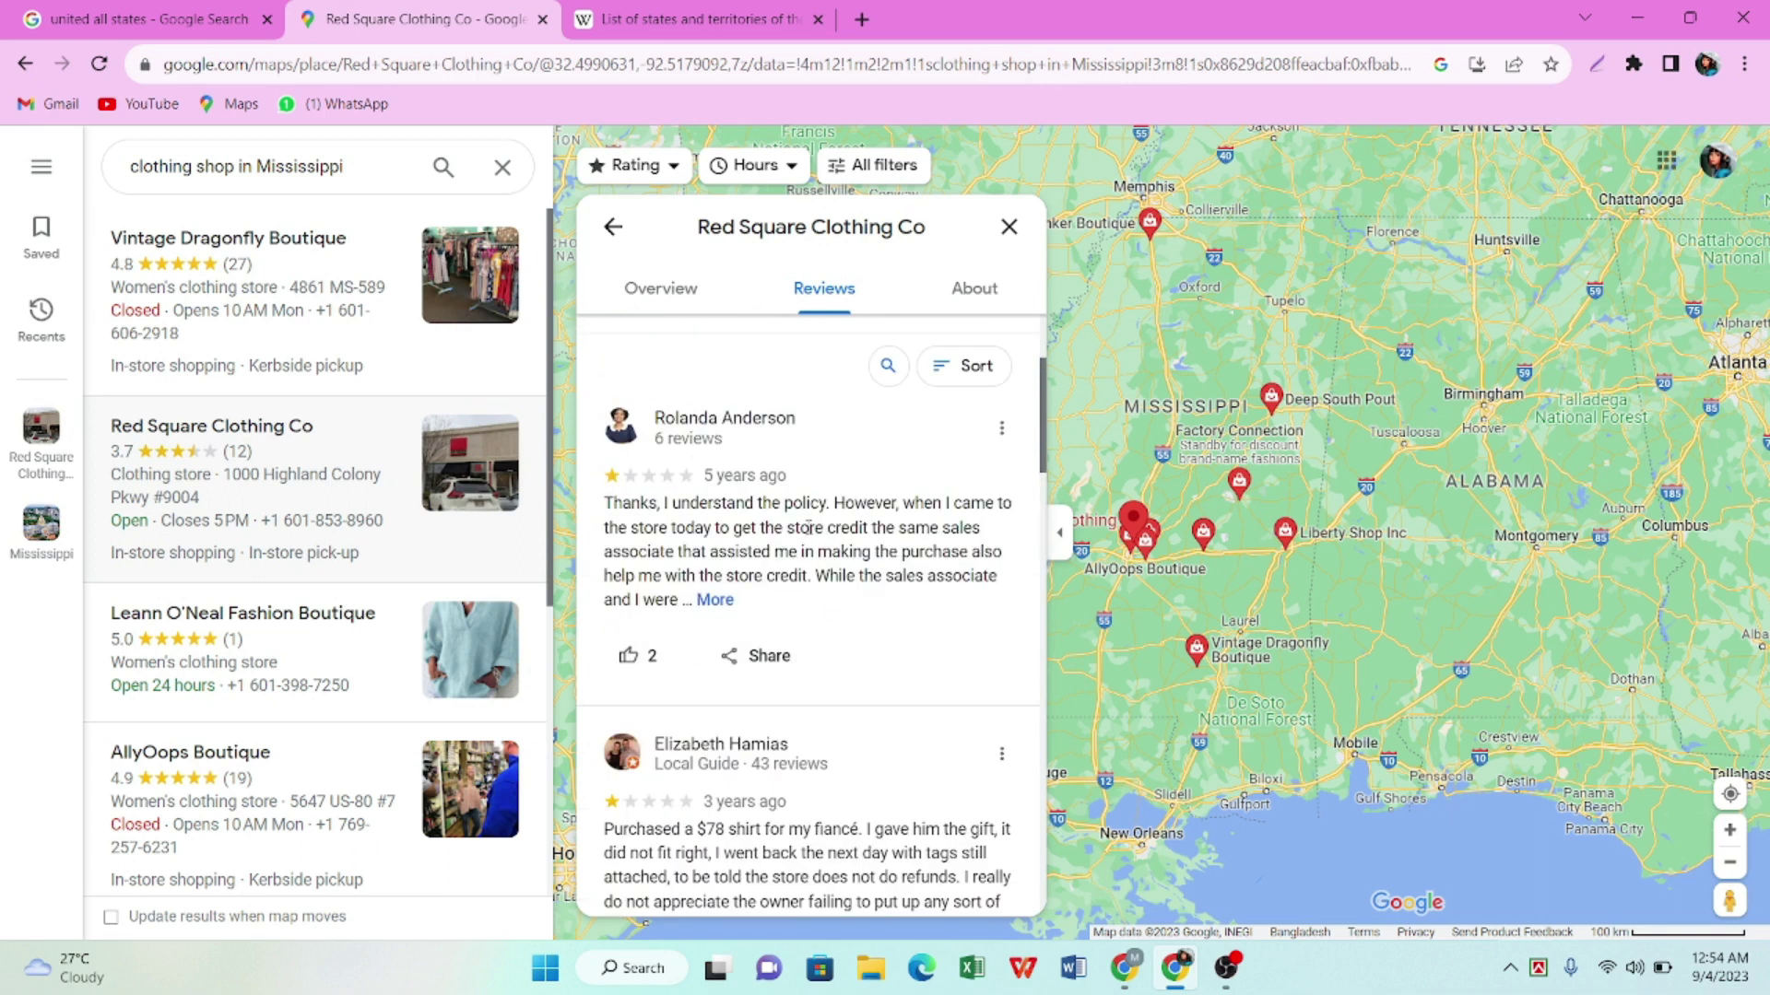
scroll(808, 527, down, 2)
Expand the first review, read the customer comments, then close the listing
click(715, 491)
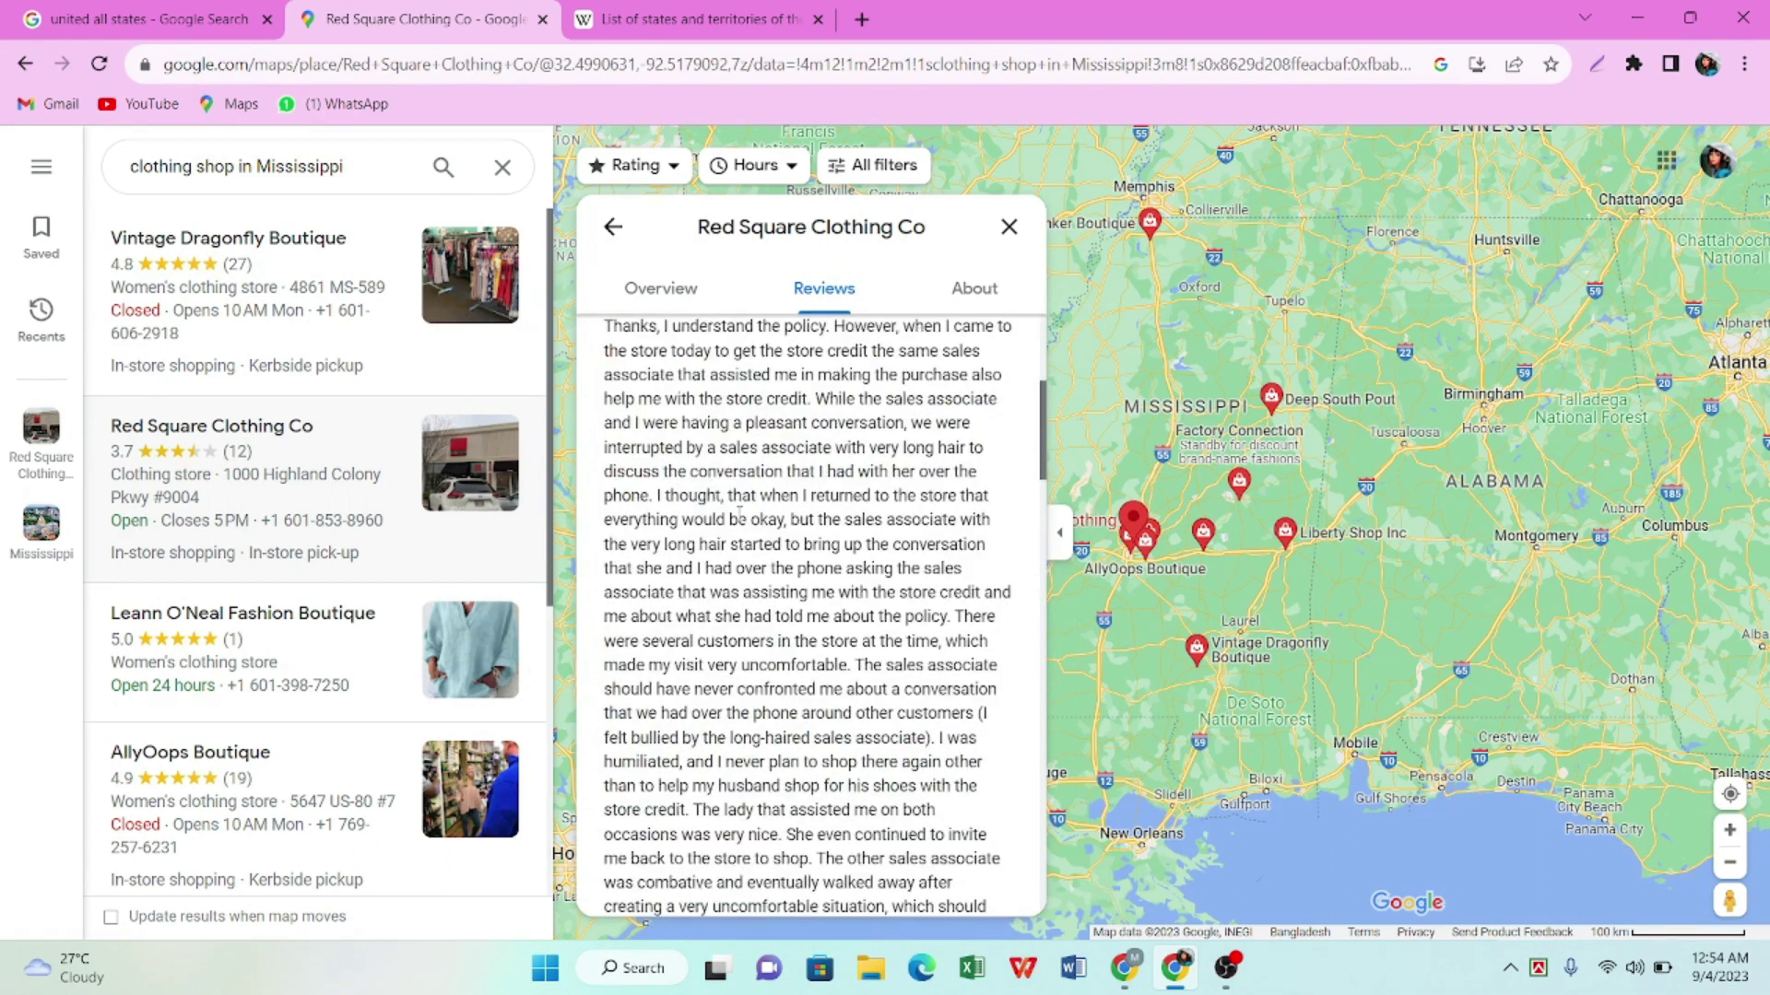
scroll(738, 514, down, 6)
scroll(758, 538, up, 3)
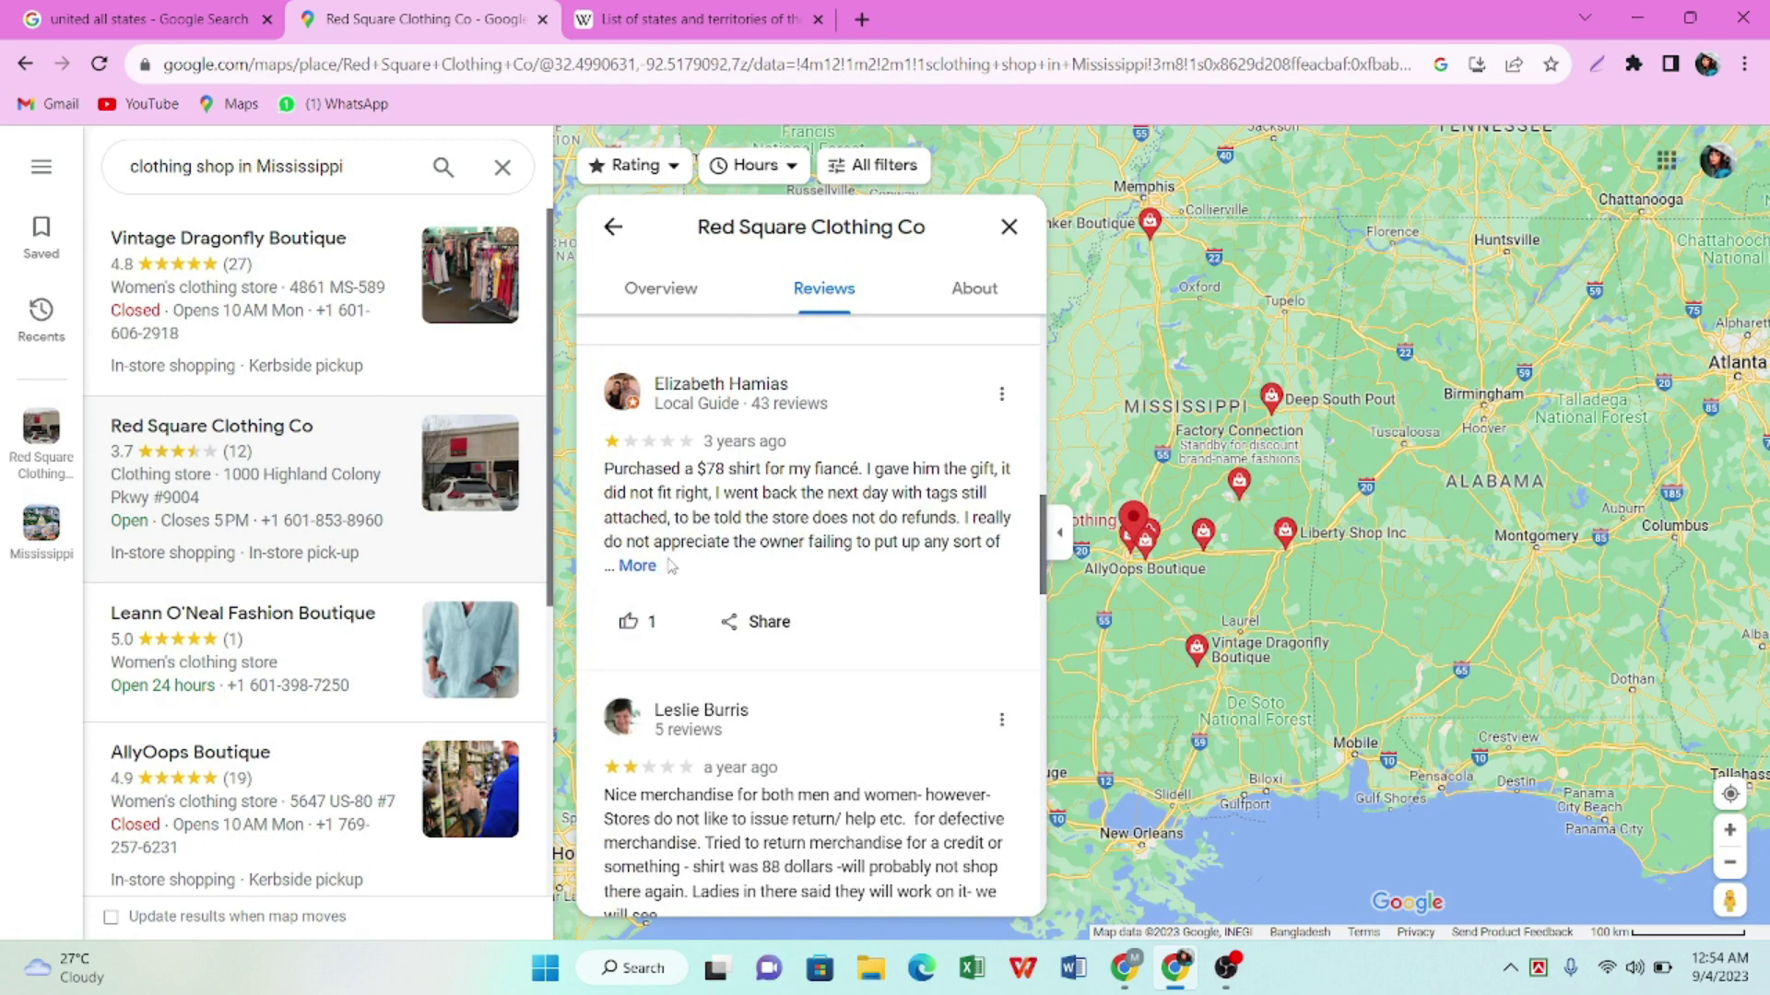
scroll(671, 566, up, 10)
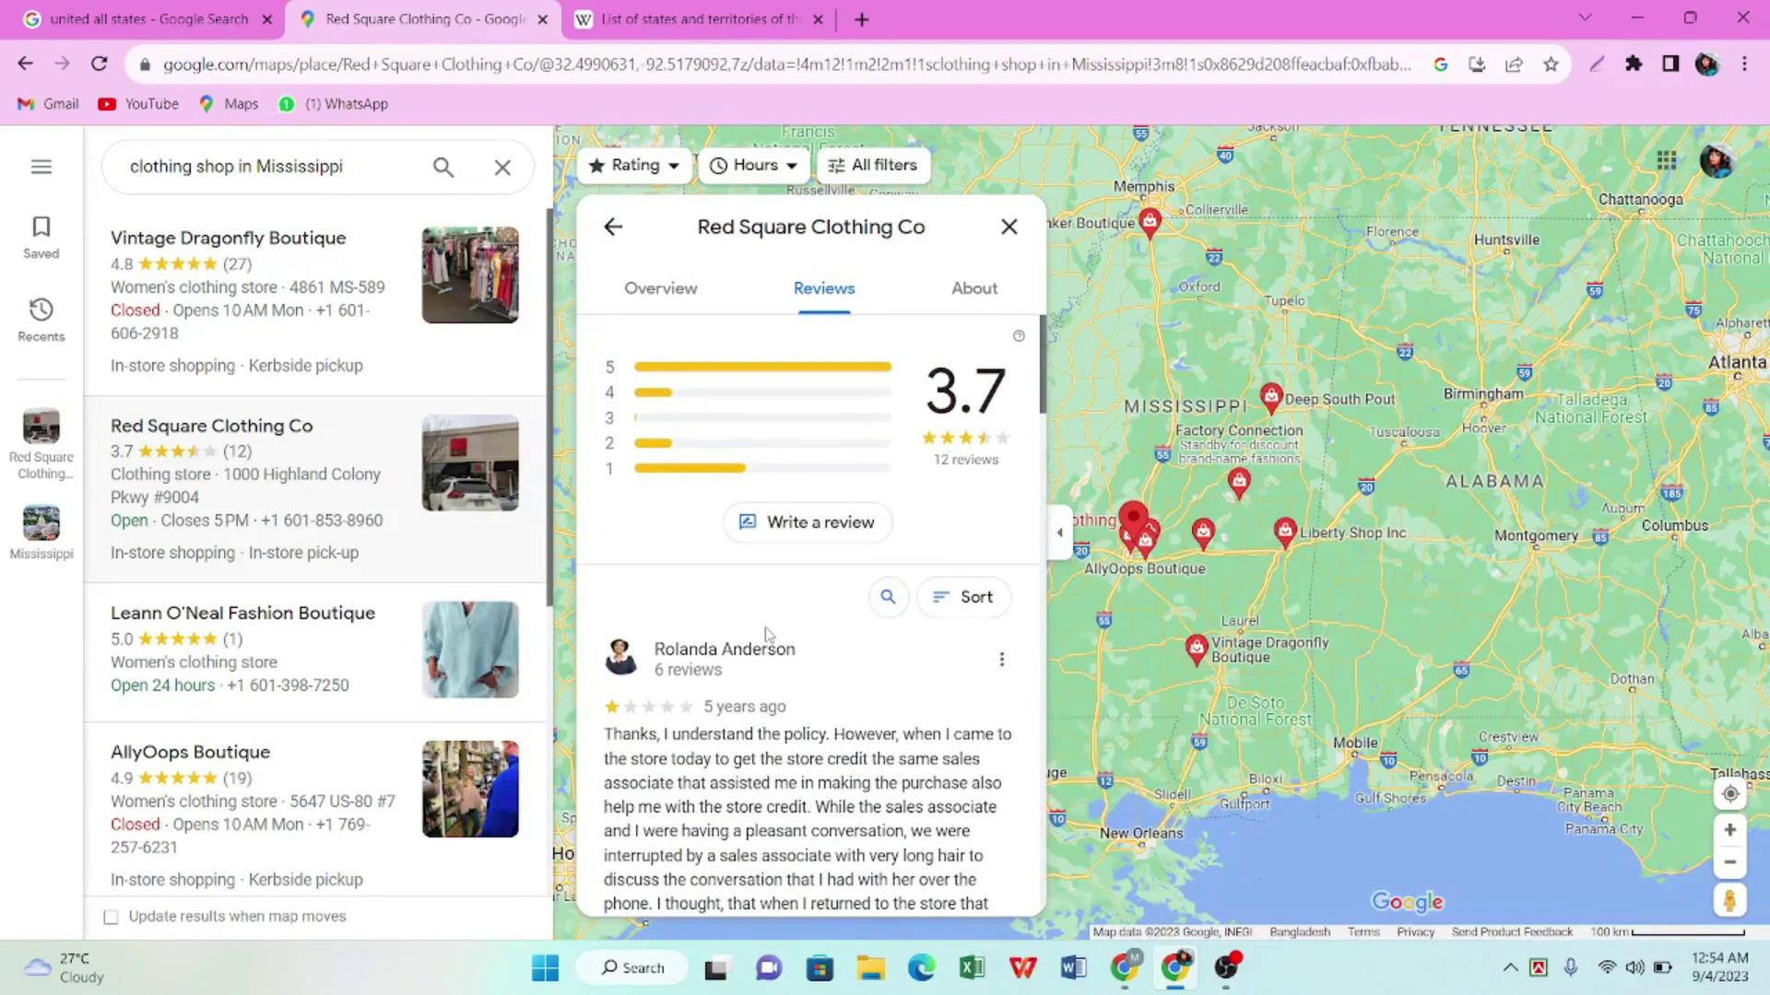
scroll(817, 631, down, 15)
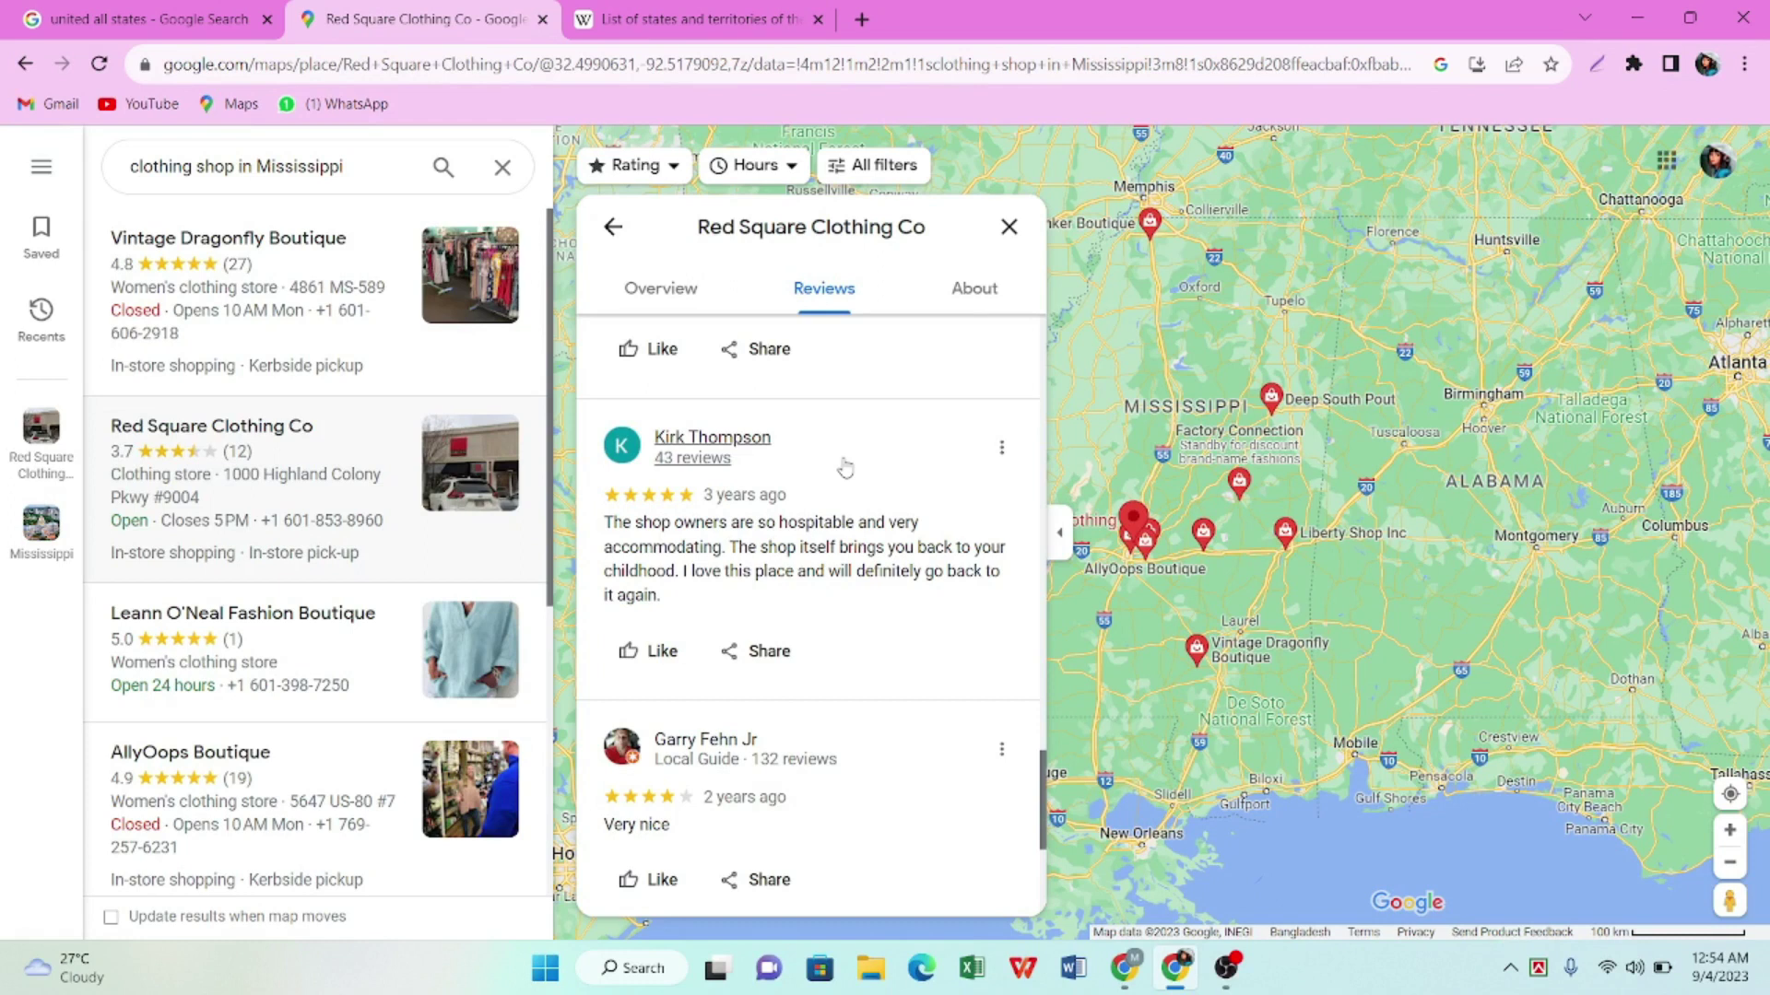
scroll(845, 468, up, 5)
scroll(873, 513, up, 4)
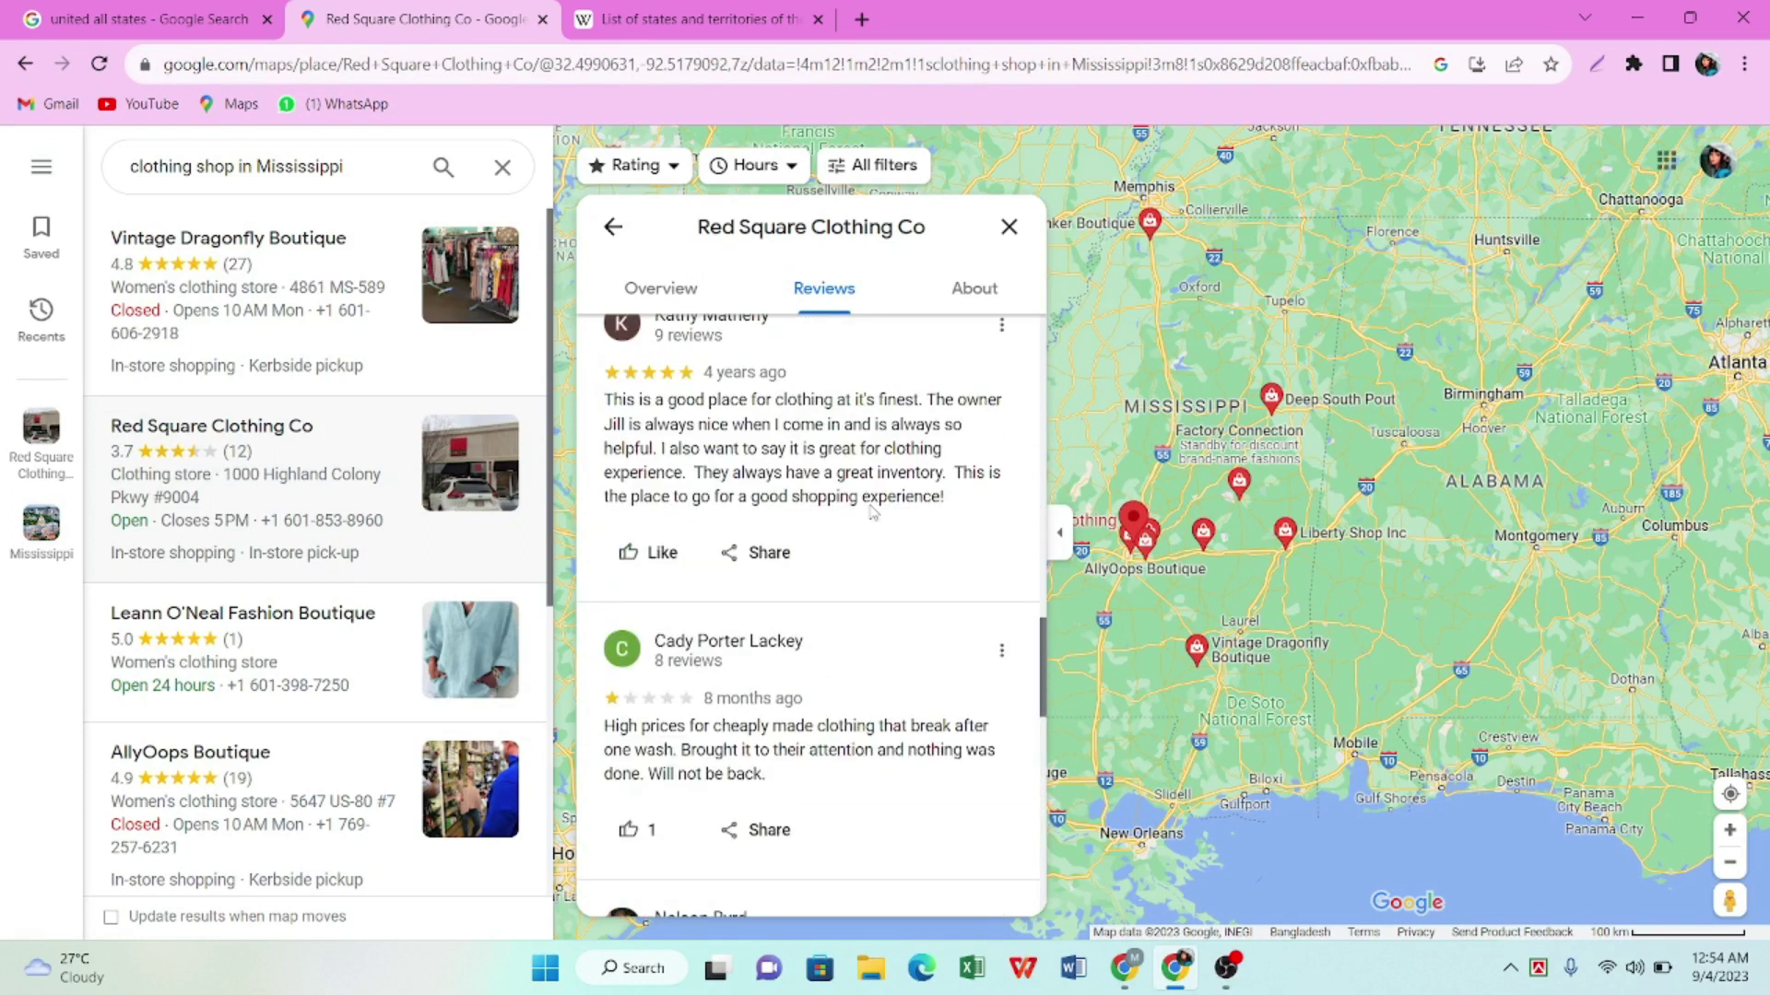
scroll(850, 559, up, 15)
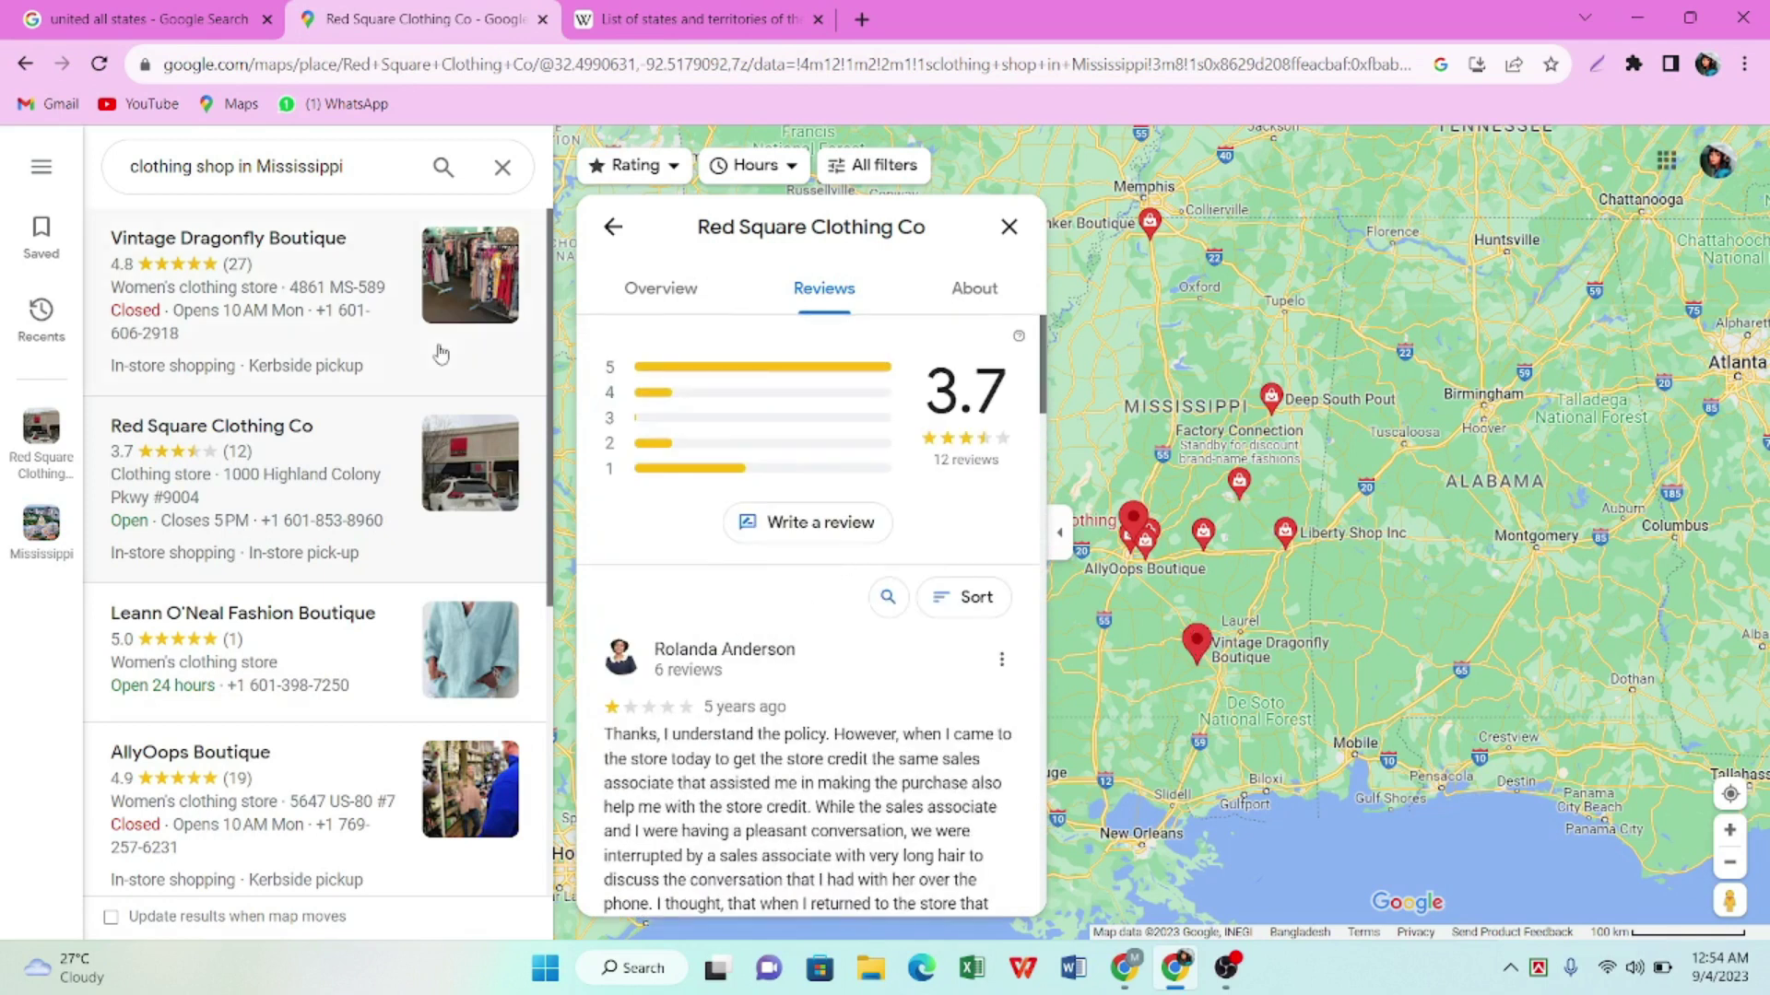
scroll(815, 590, down, 6)
scroll(821, 578, down, 8)
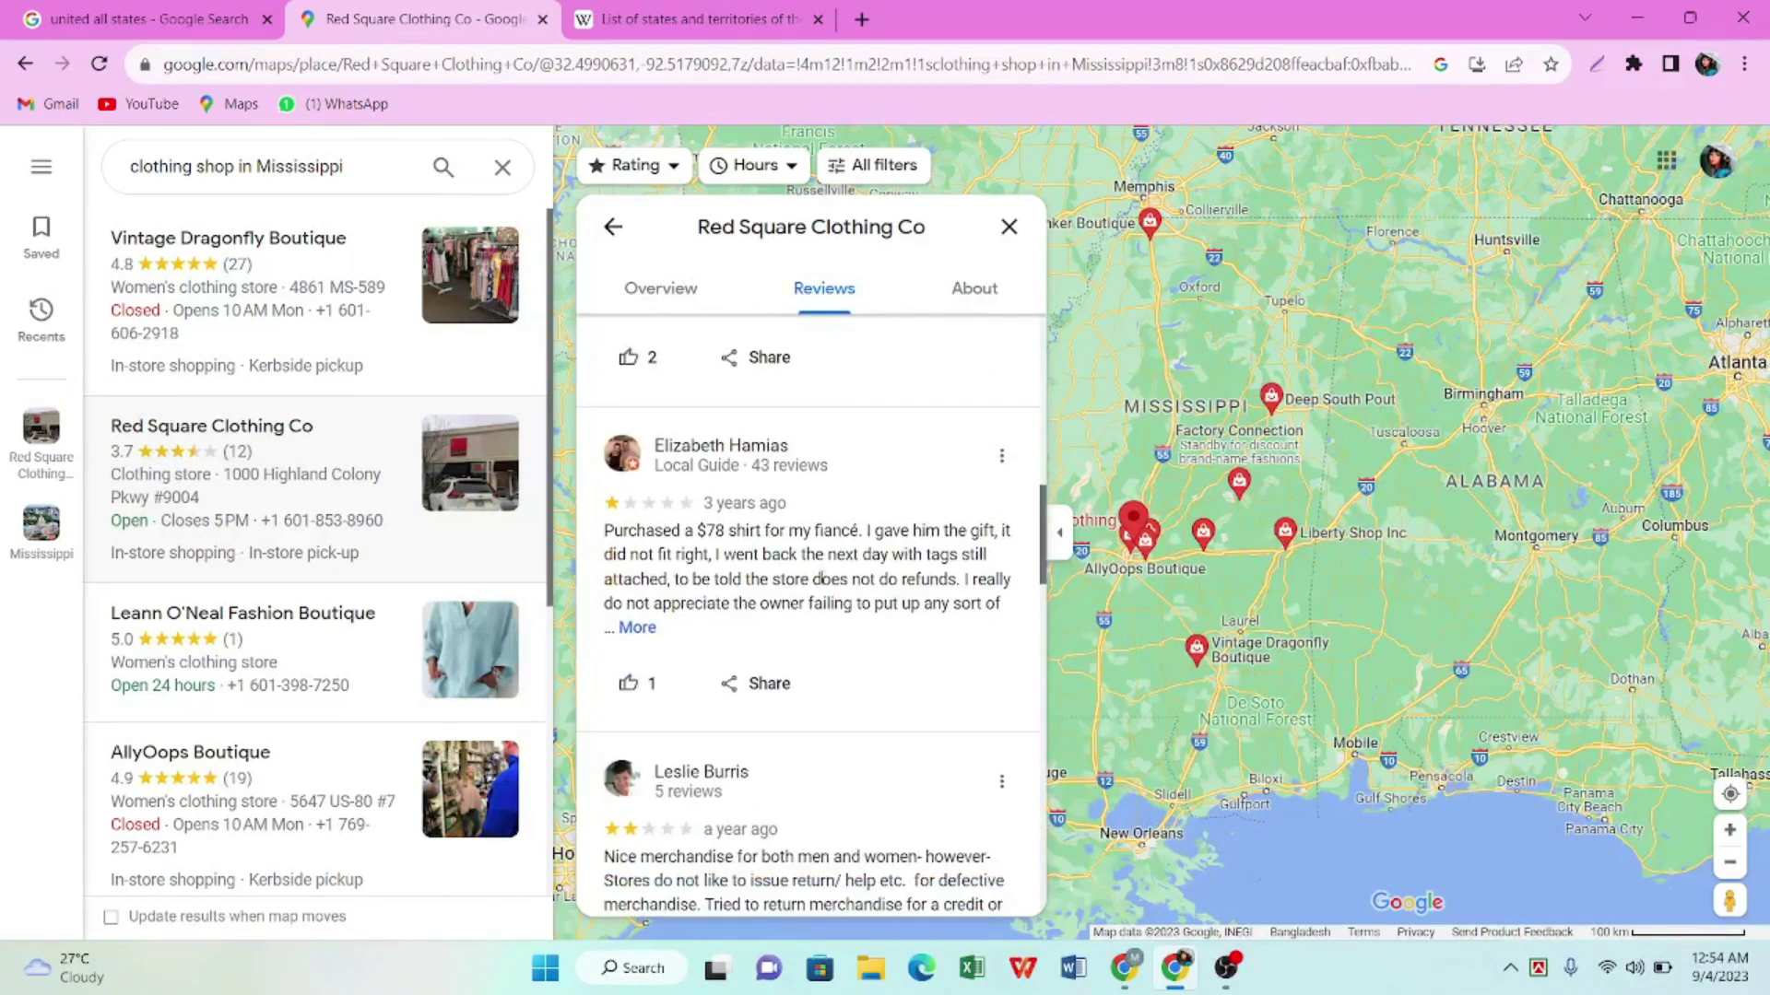
scroll(823, 597, down, 10)
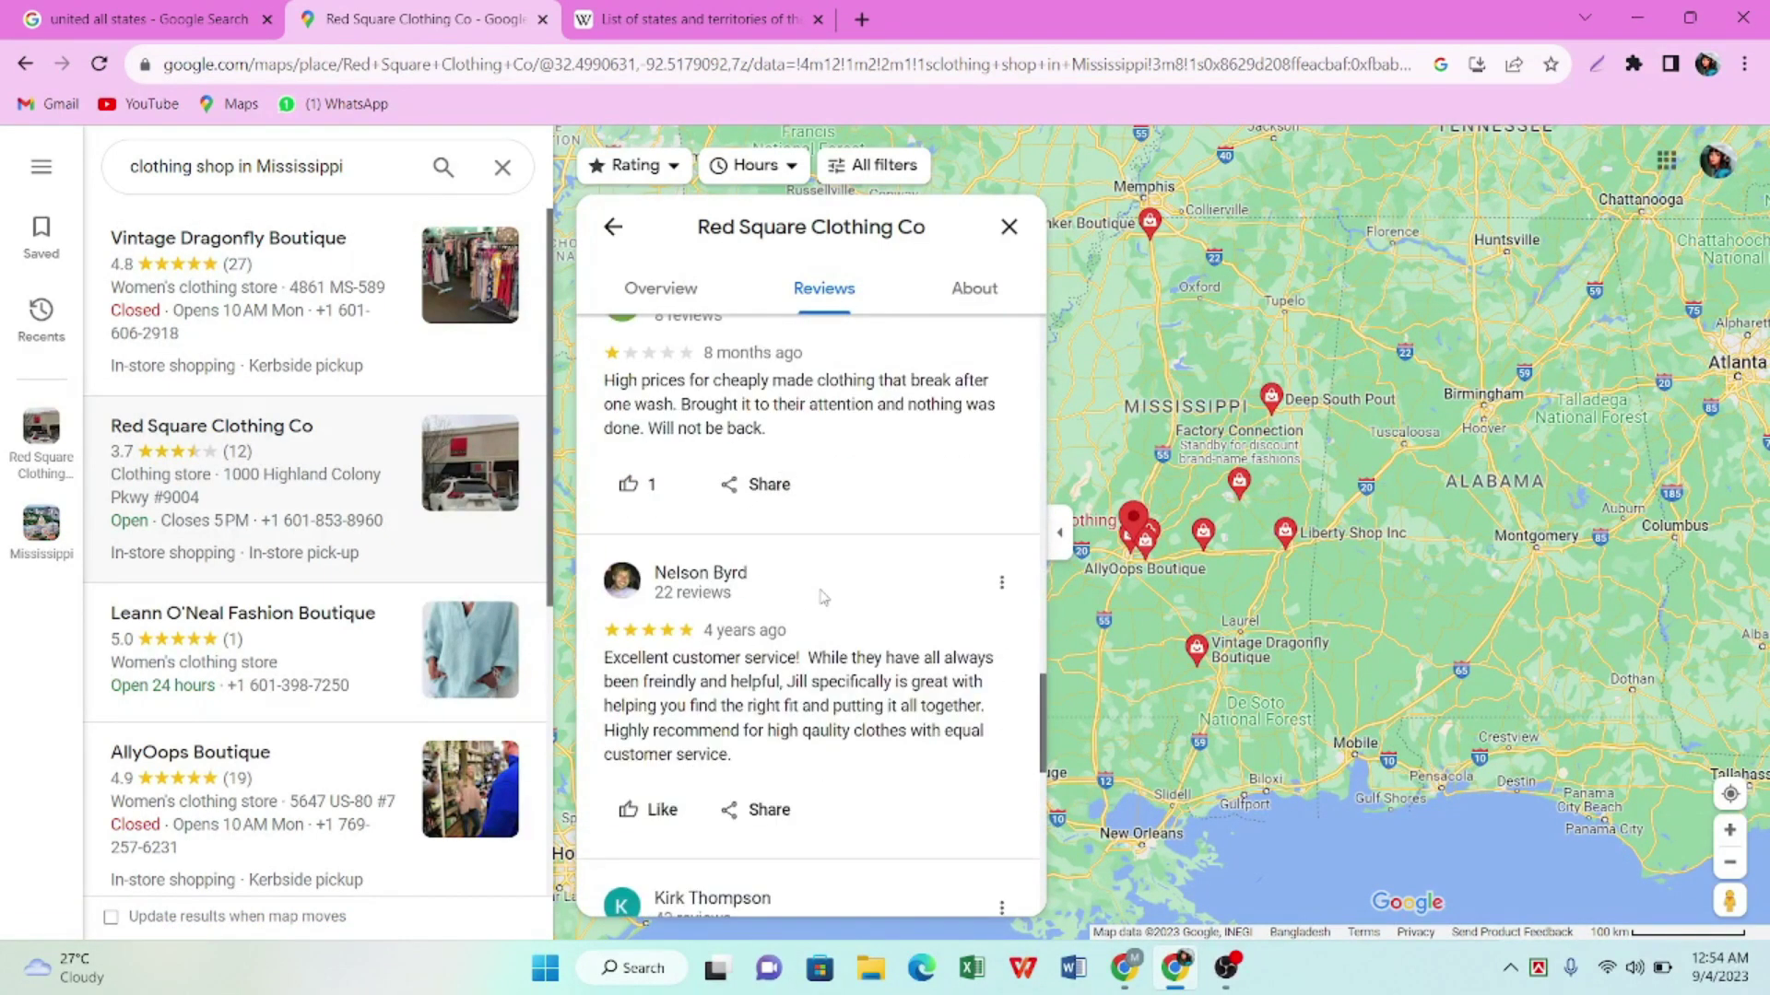
scroll(823, 597, down, 7)
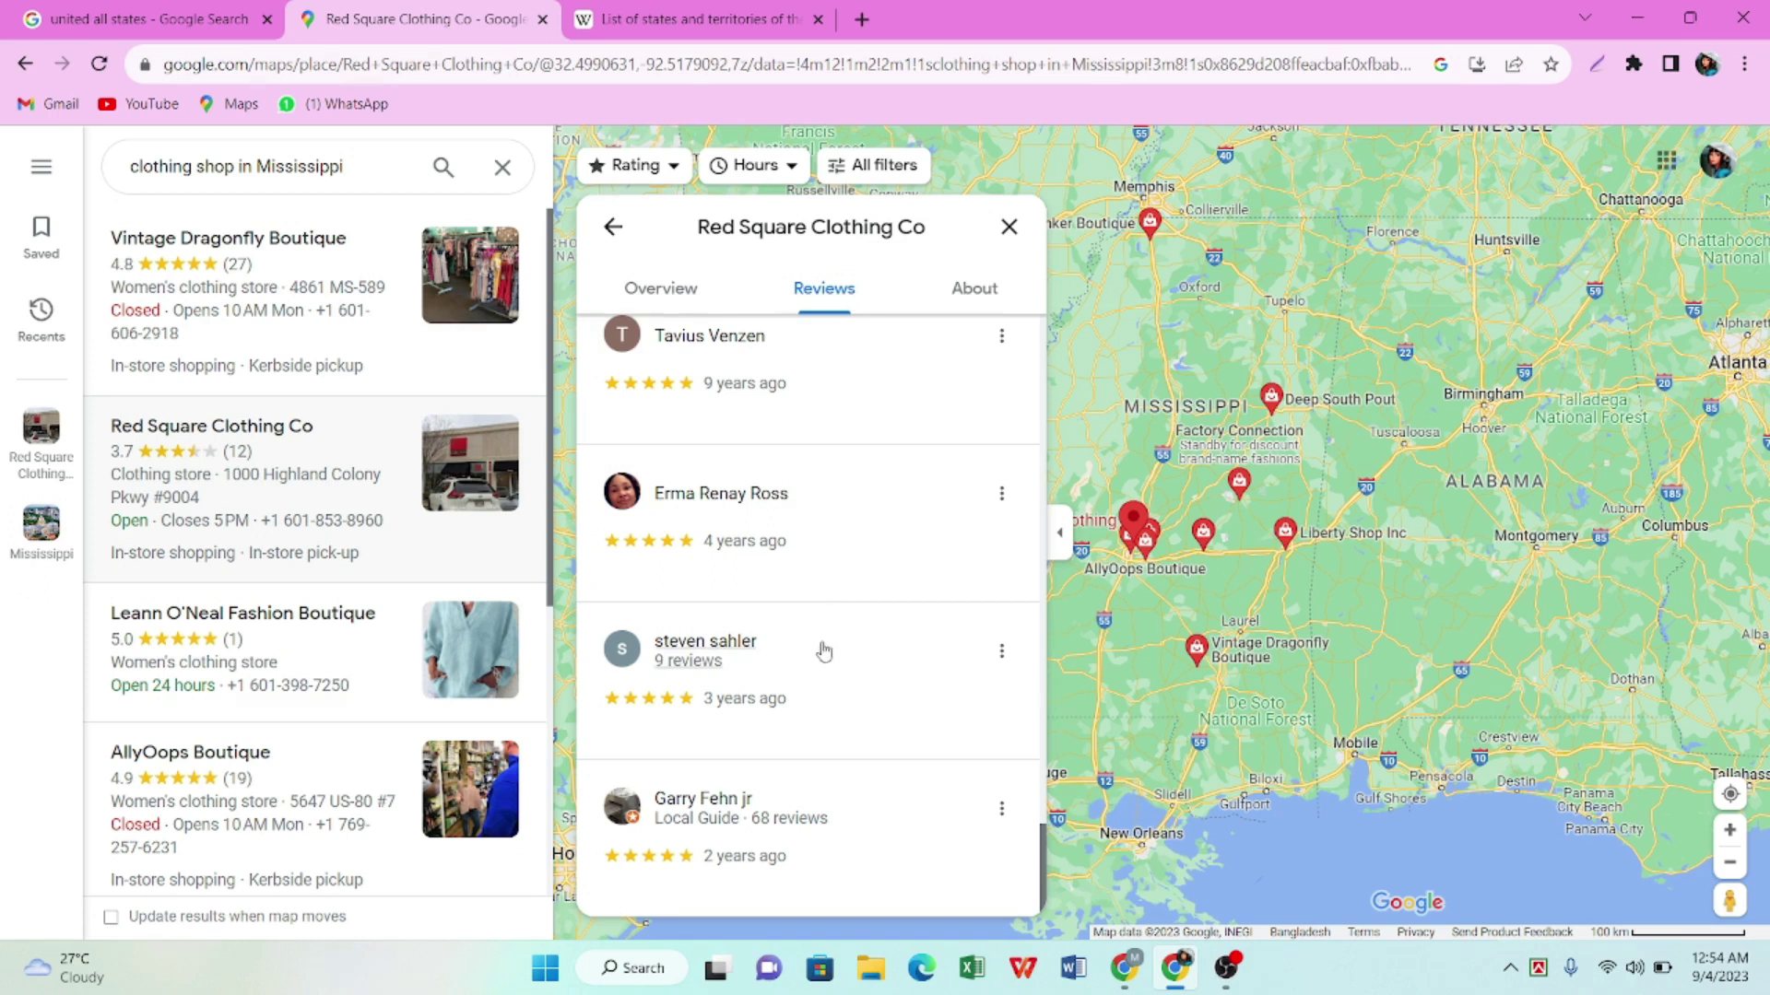
scroll(814, 770, up, 15)
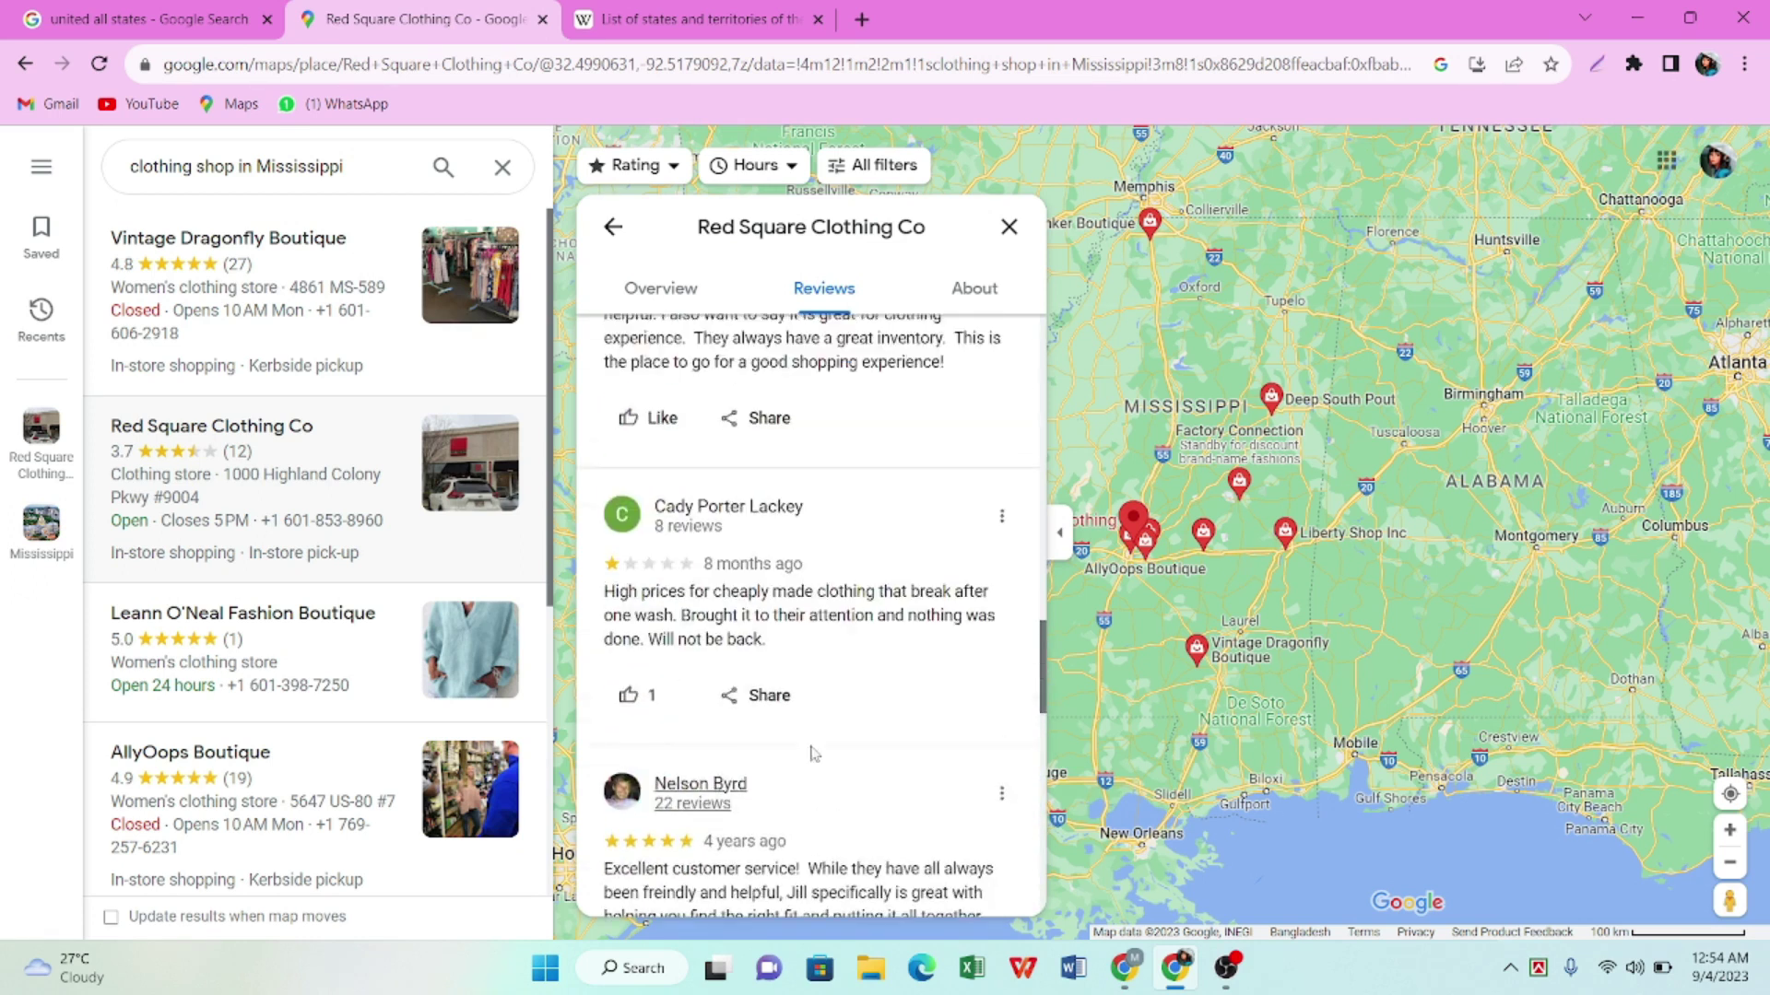
click(1010, 227)
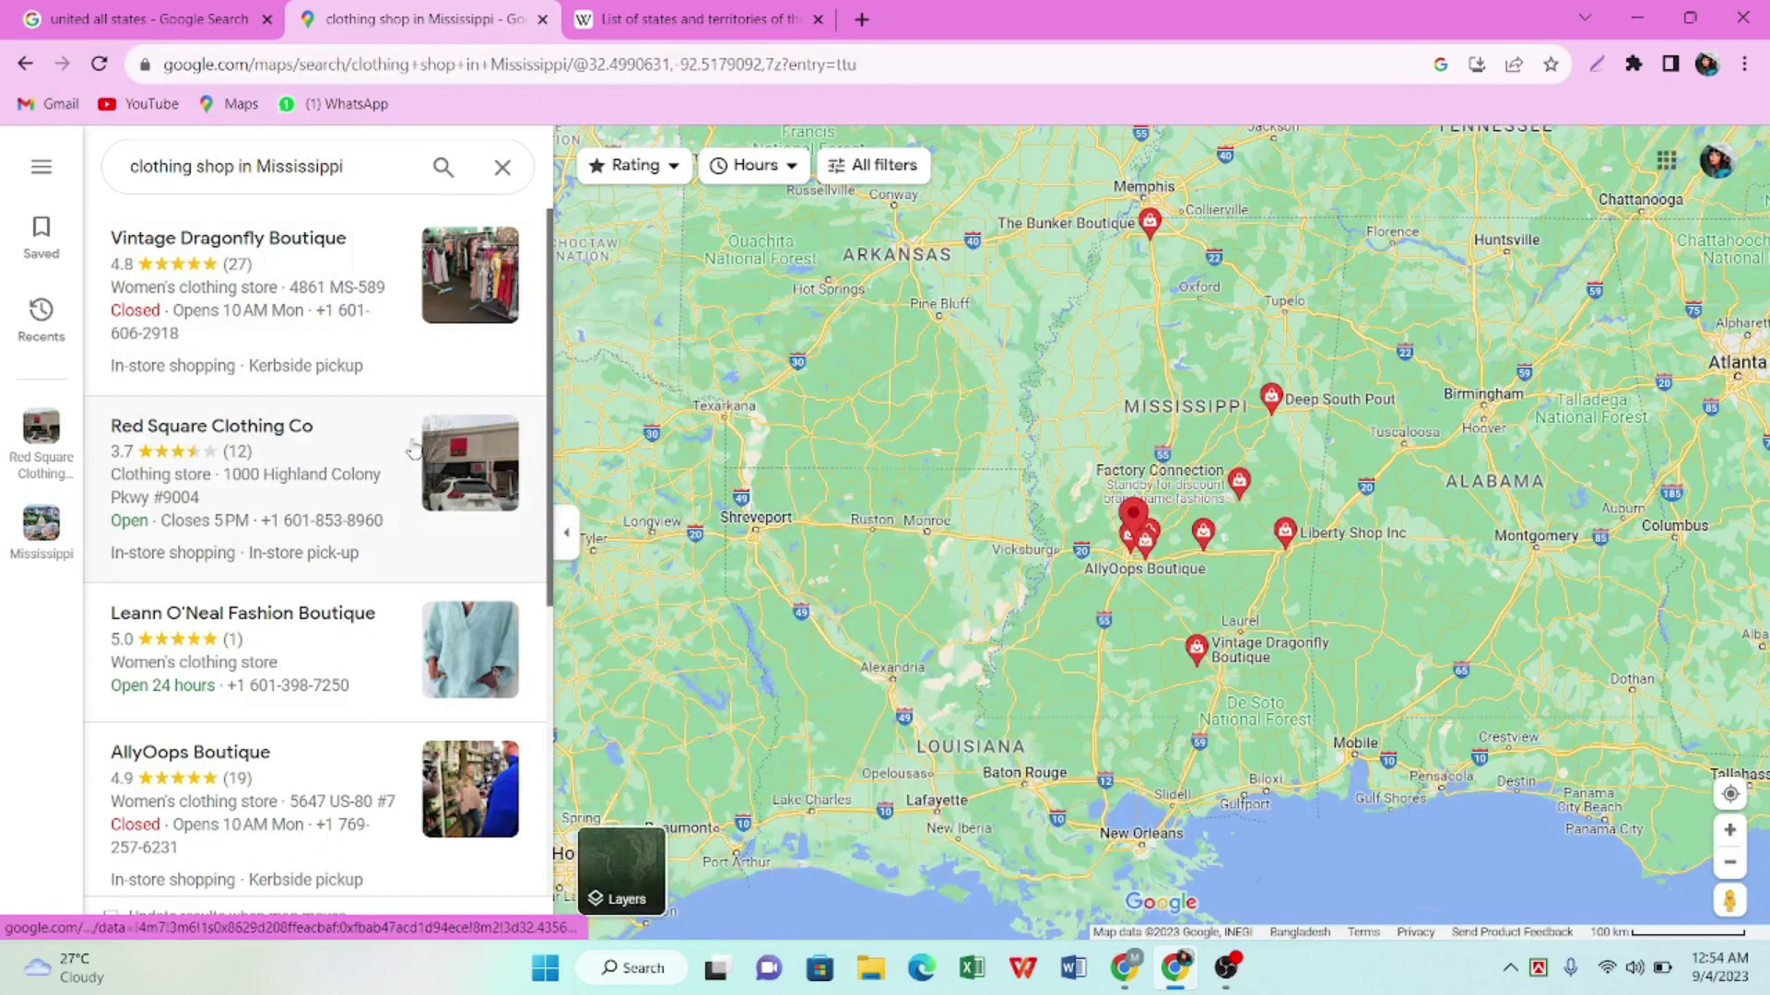
Open Vintage Dragonfly Boutique, read its 4.8-star reviews, and start then cancel a review
click(234, 291)
click(816, 611)
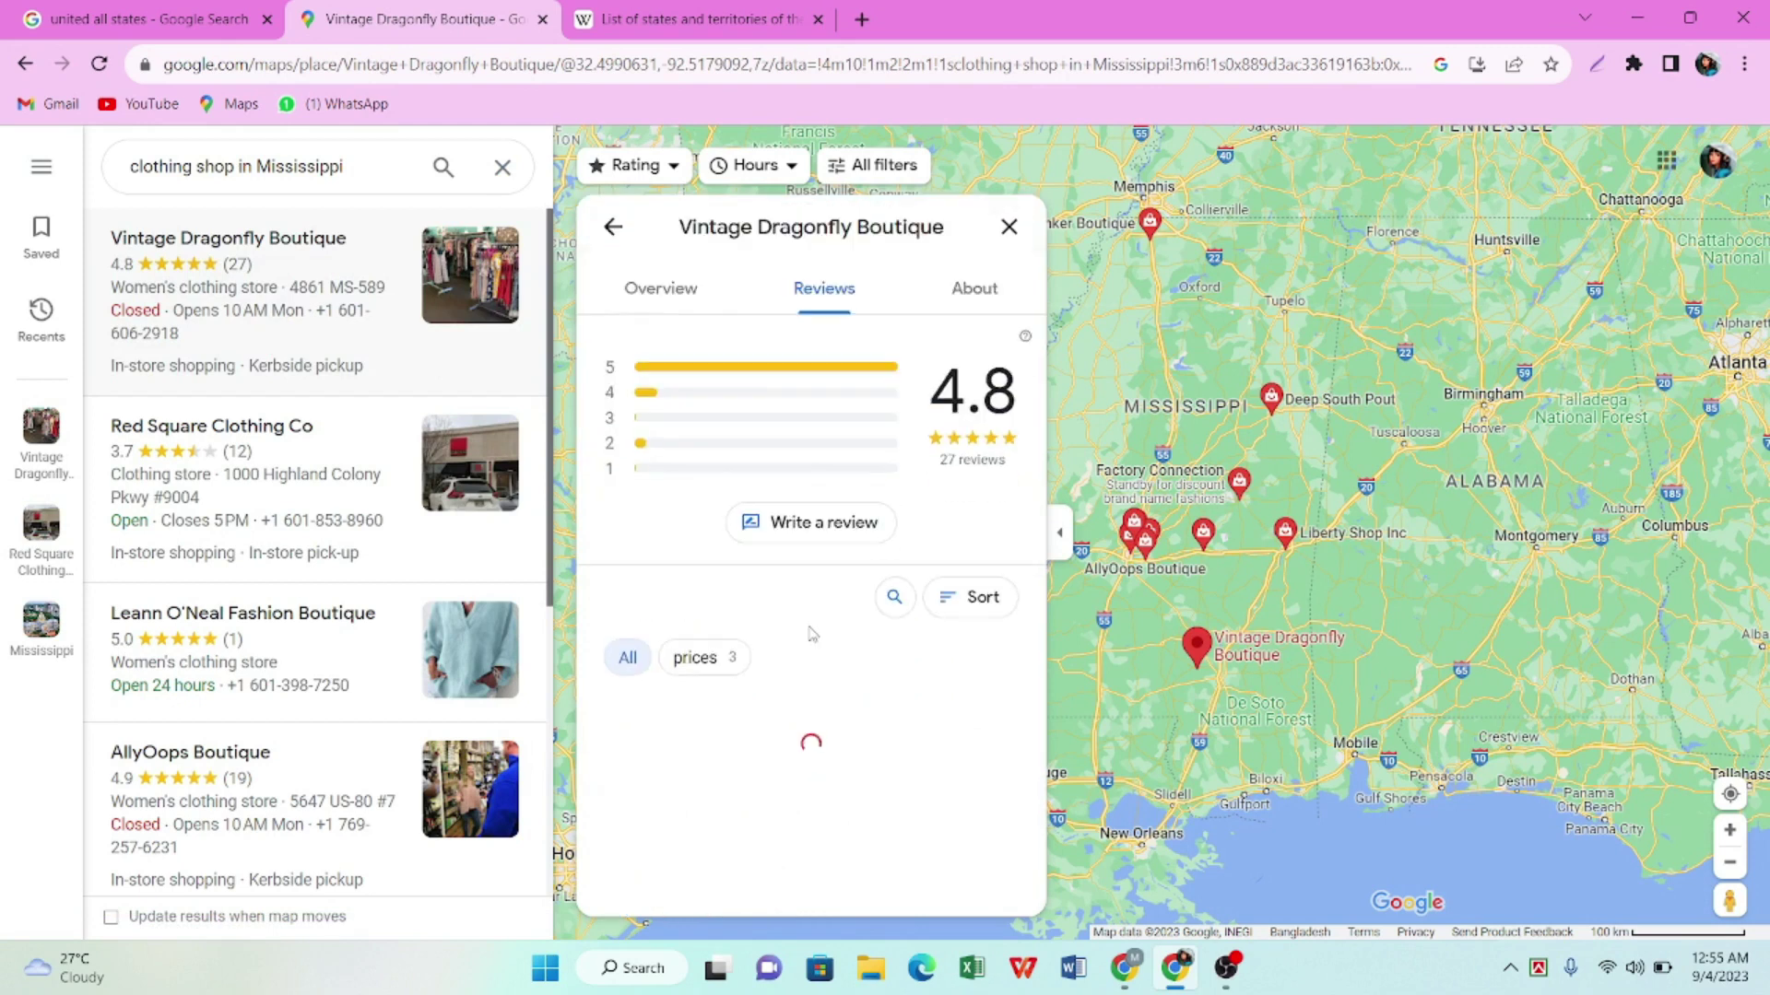
scroll(812, 635, down, 2)
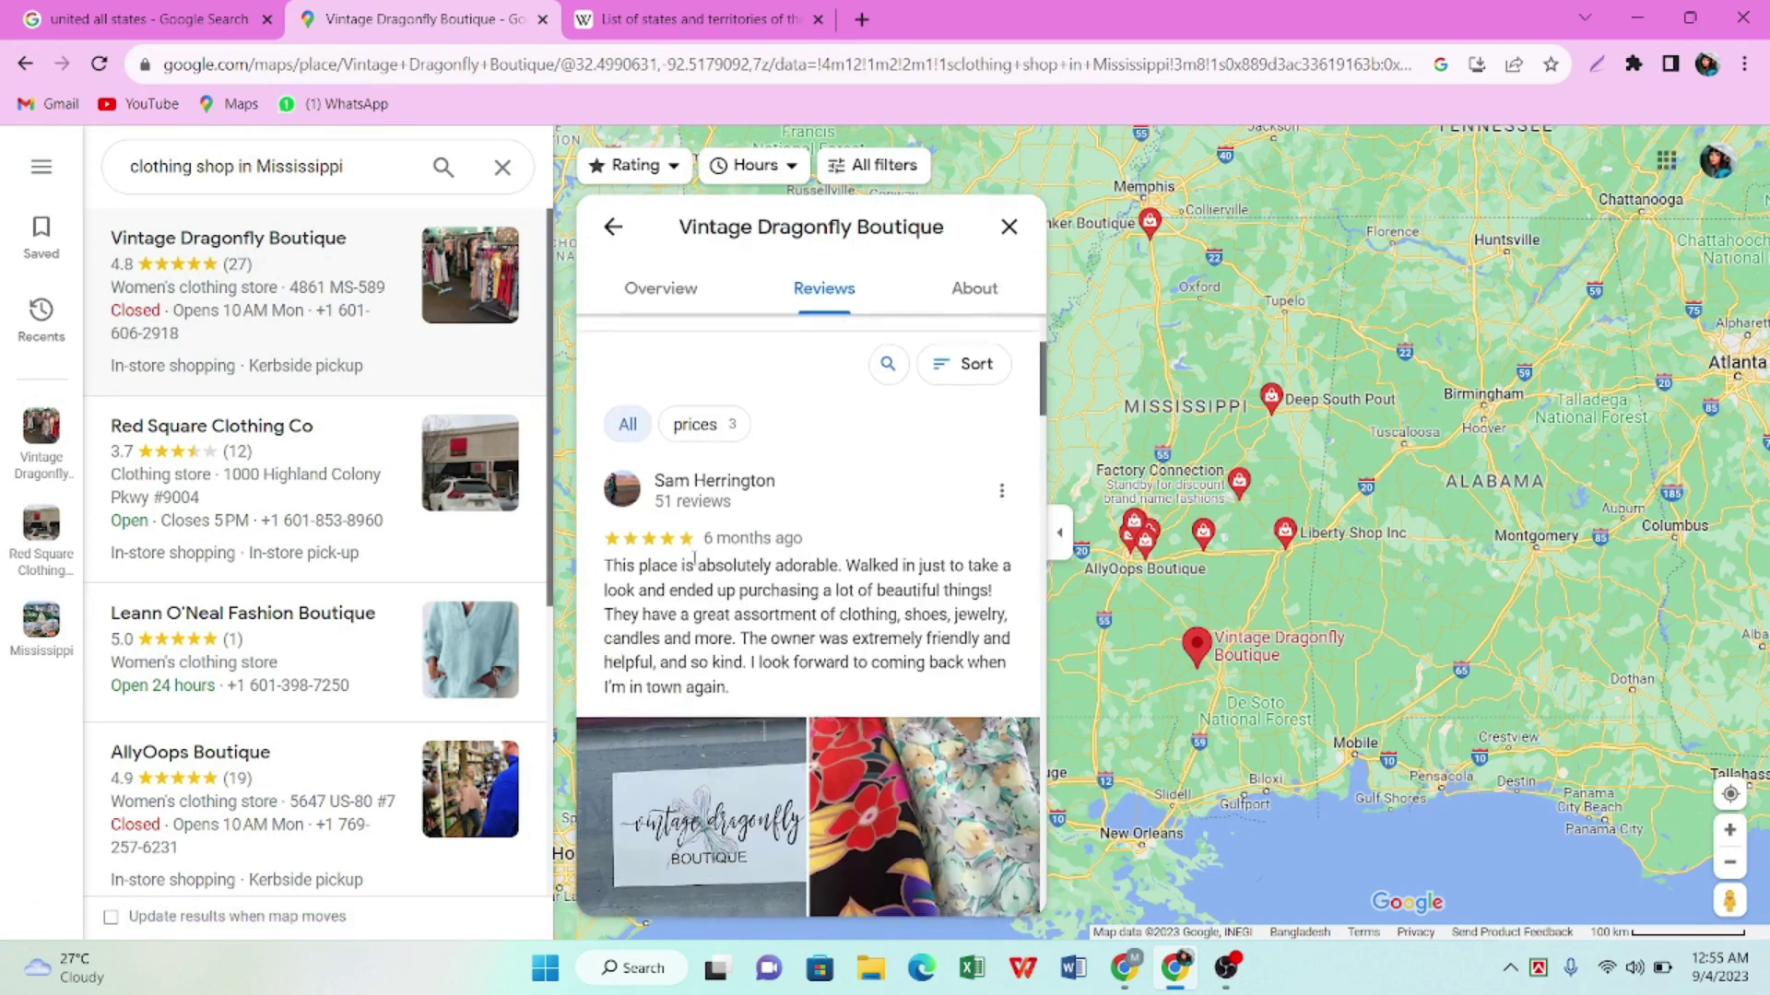
scroll(695, 575, down, 10)
scroll(695, 578, down, 7)
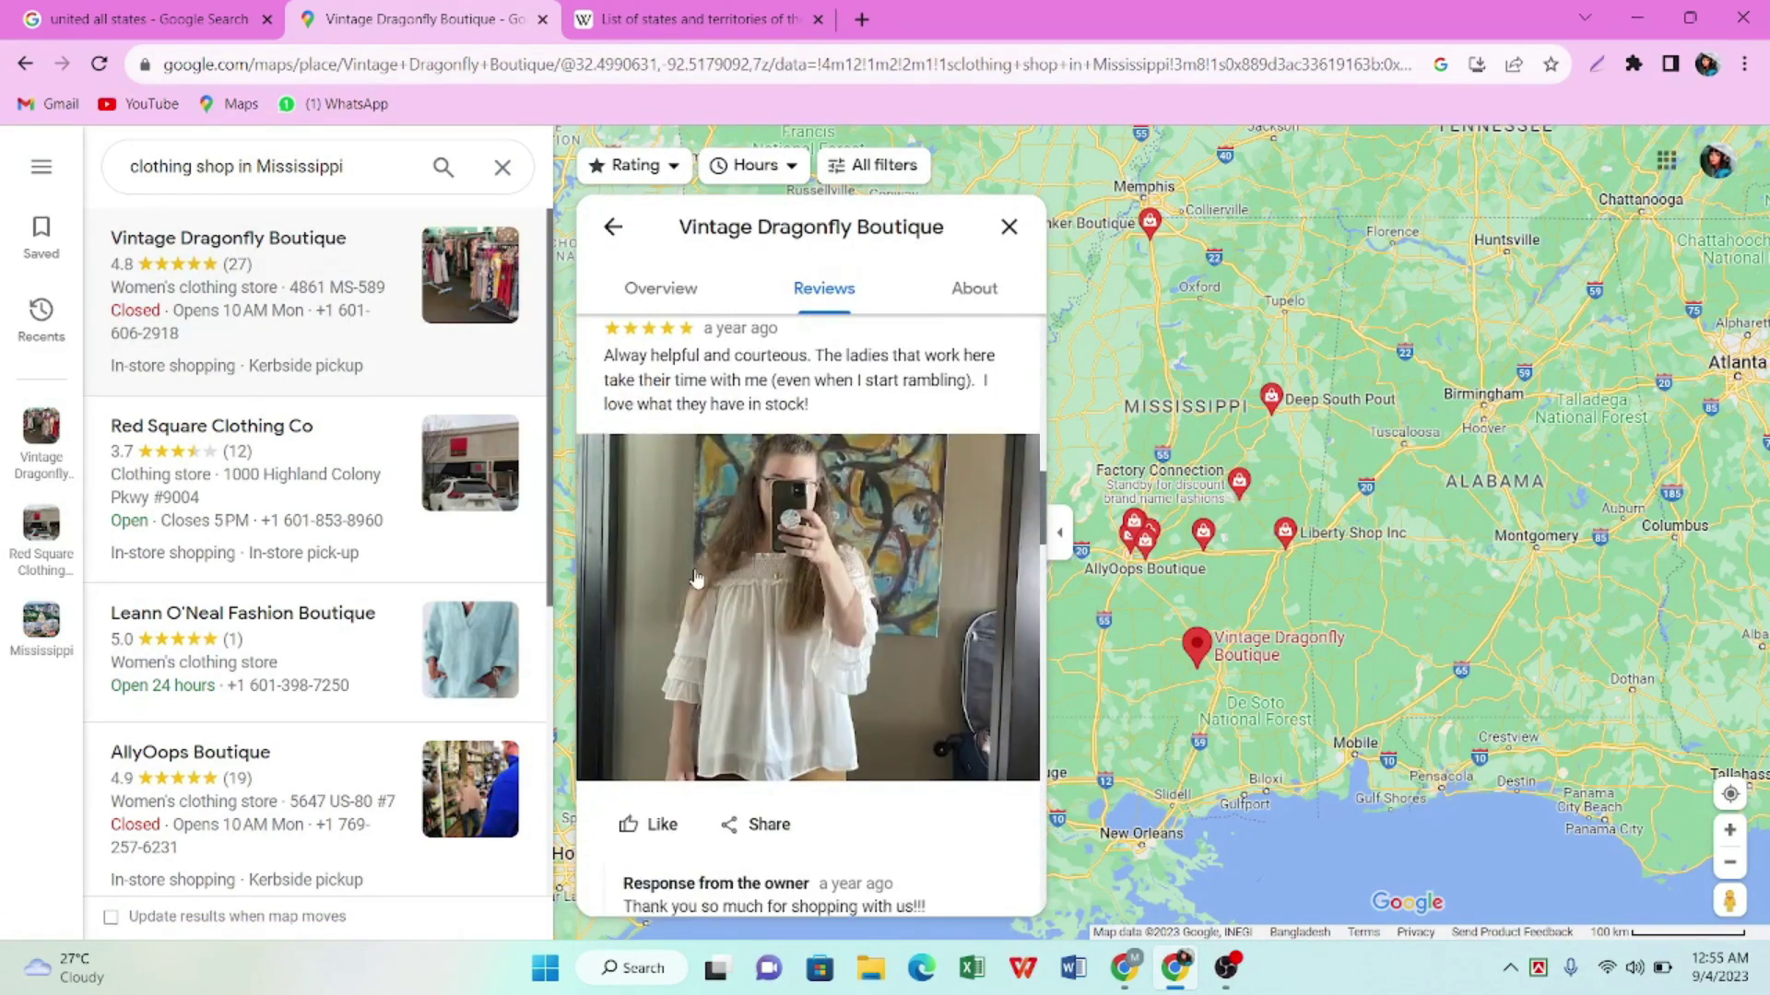
scroll(728, 584, up, 15)
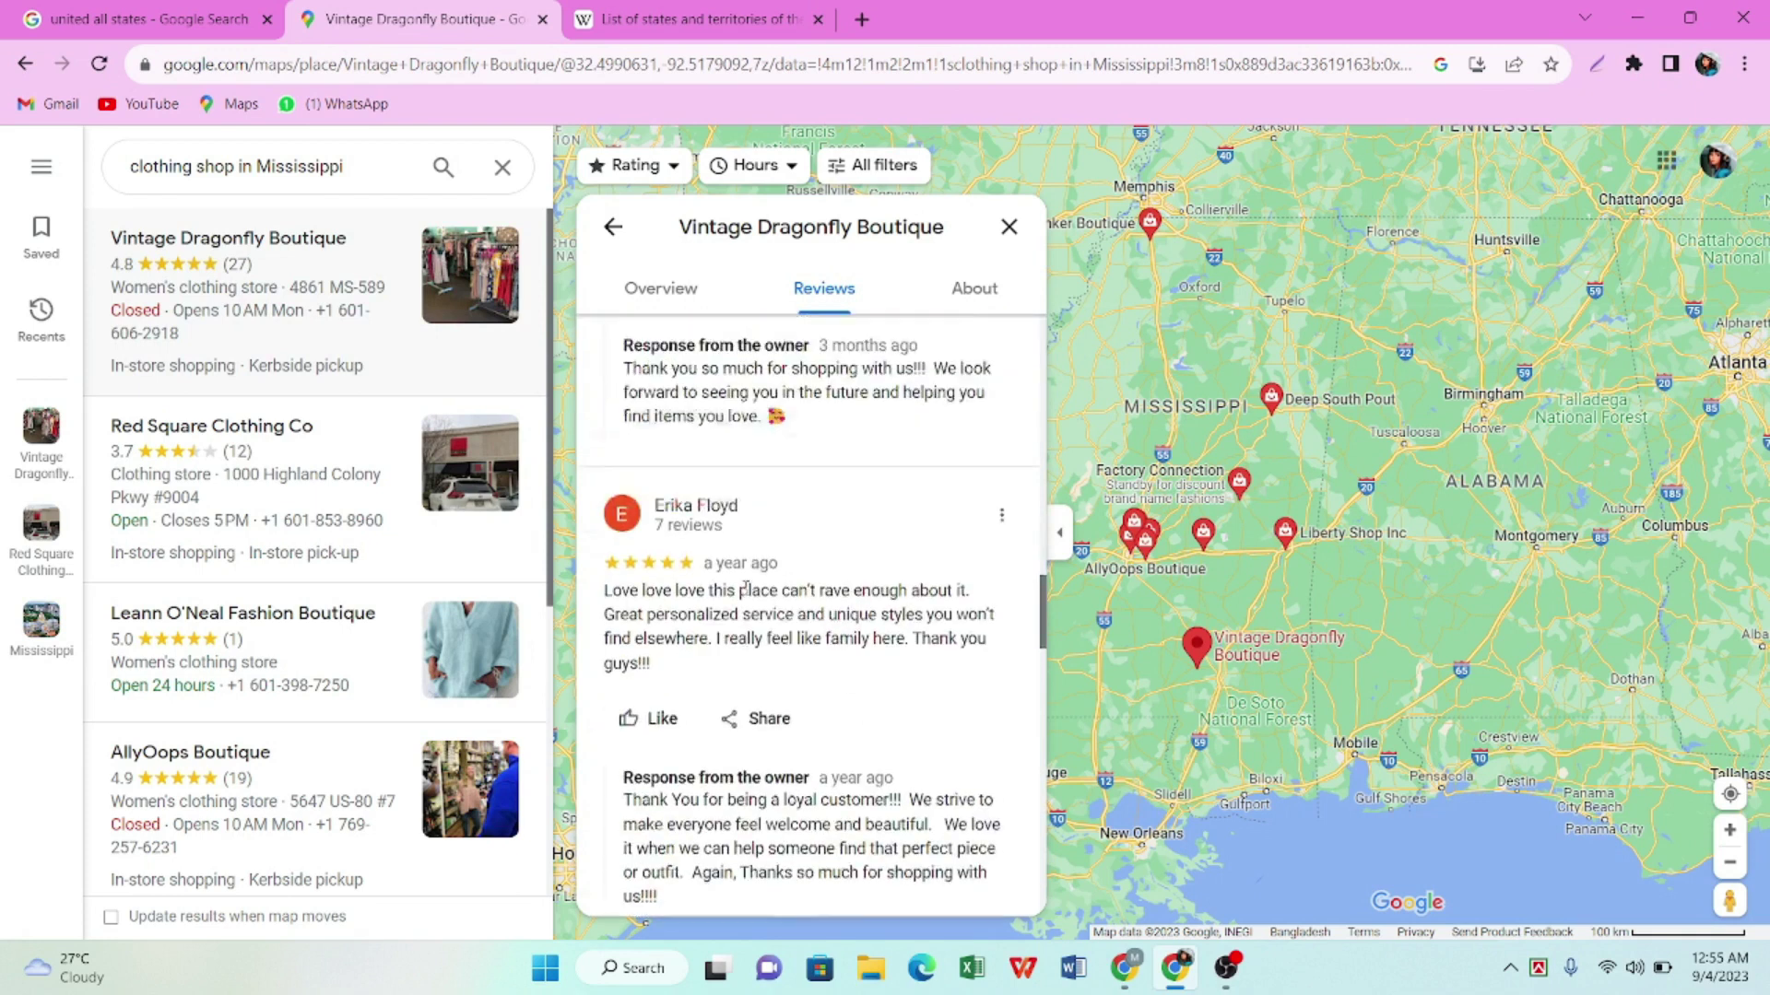
scroll(751, 636, down, 10)
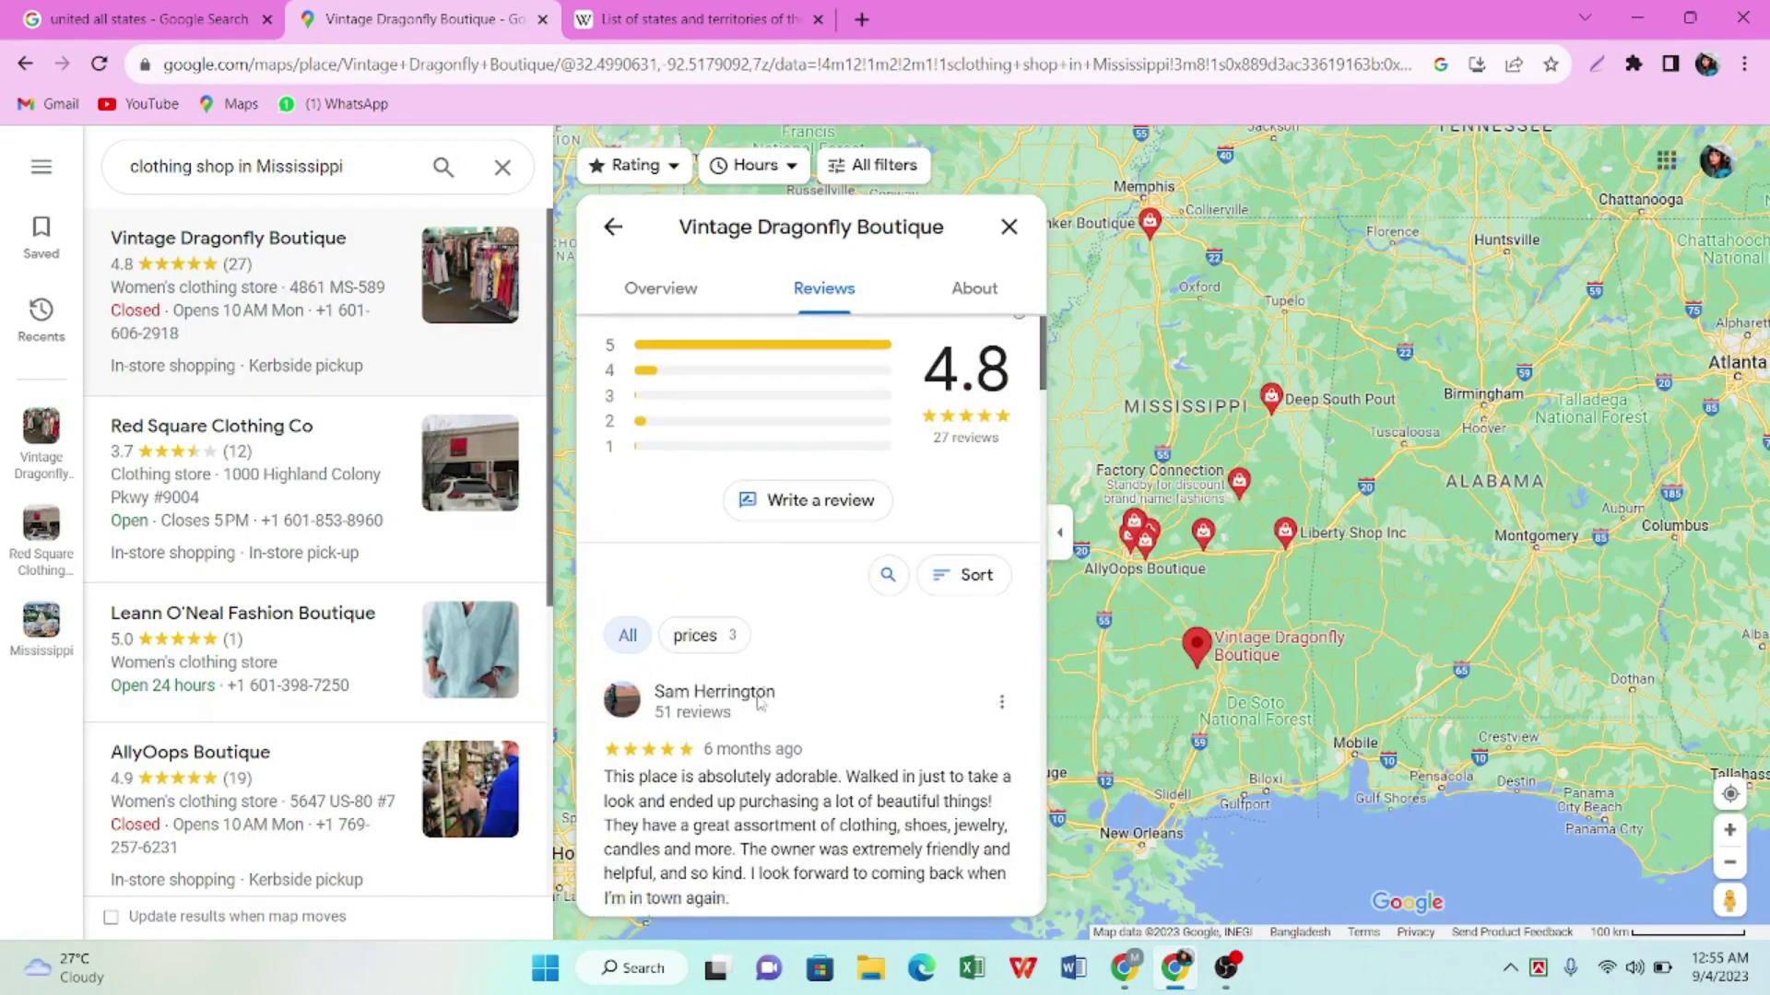
scroll(772, 631, up, 4)
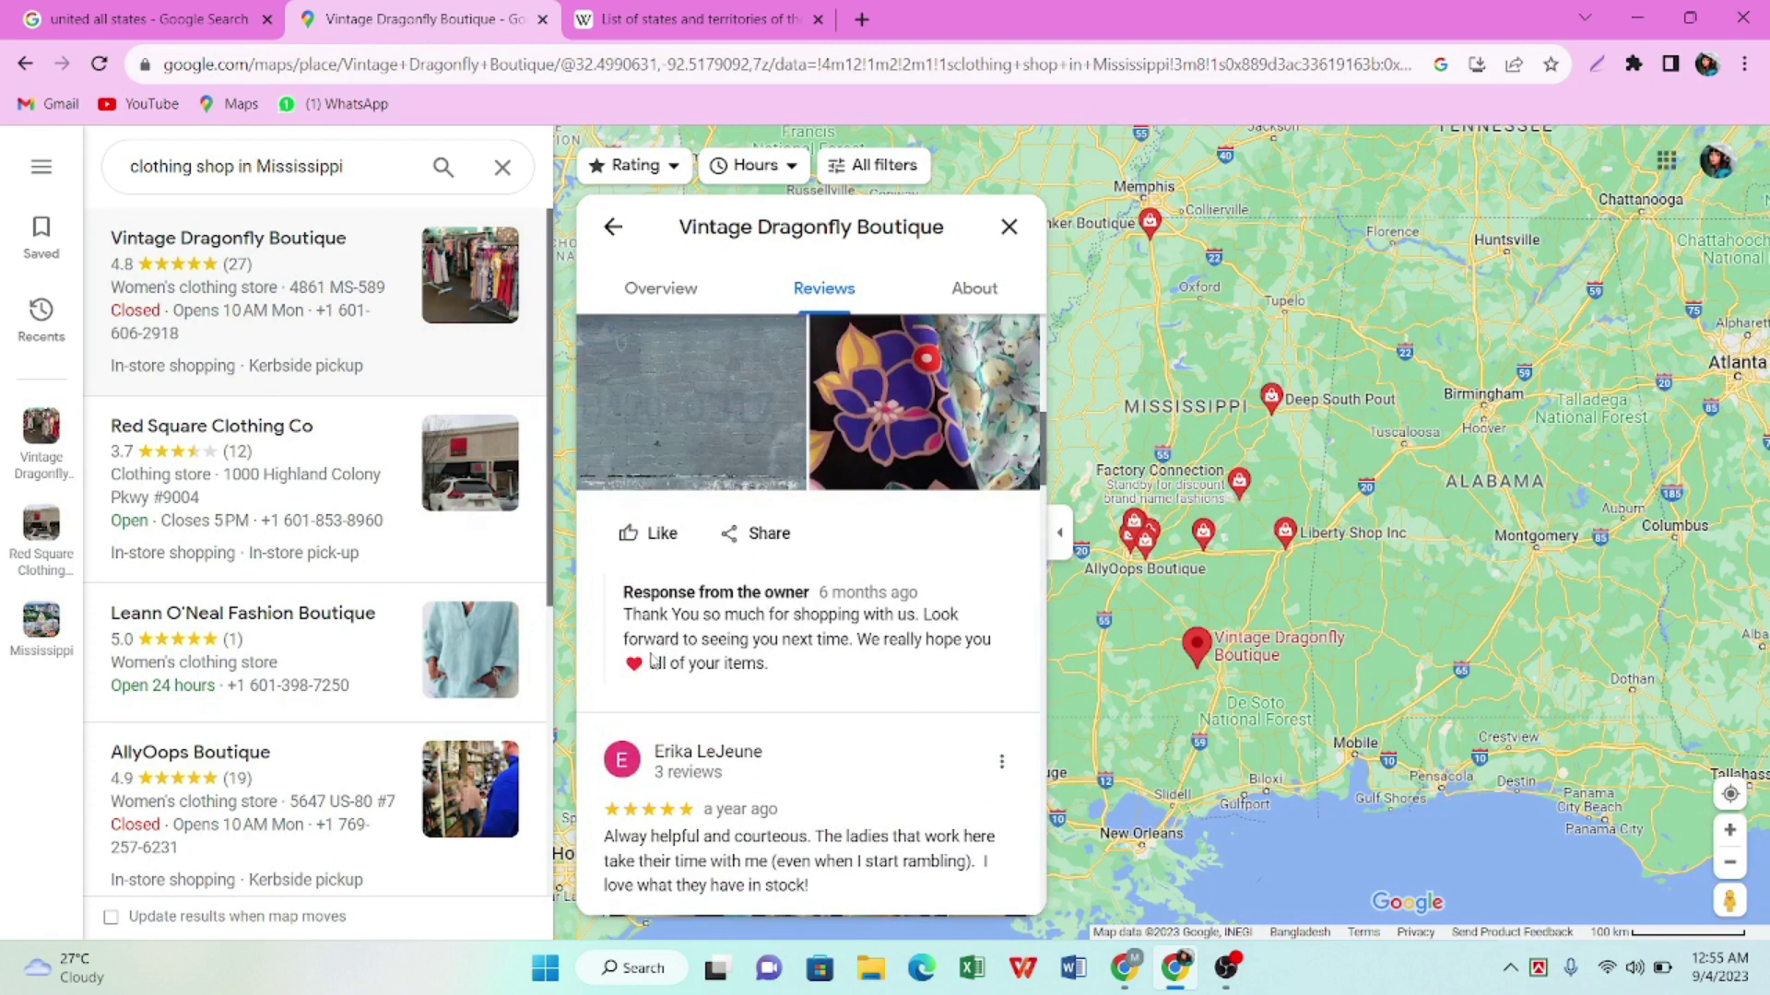
scroll(845, 634, down, 10)
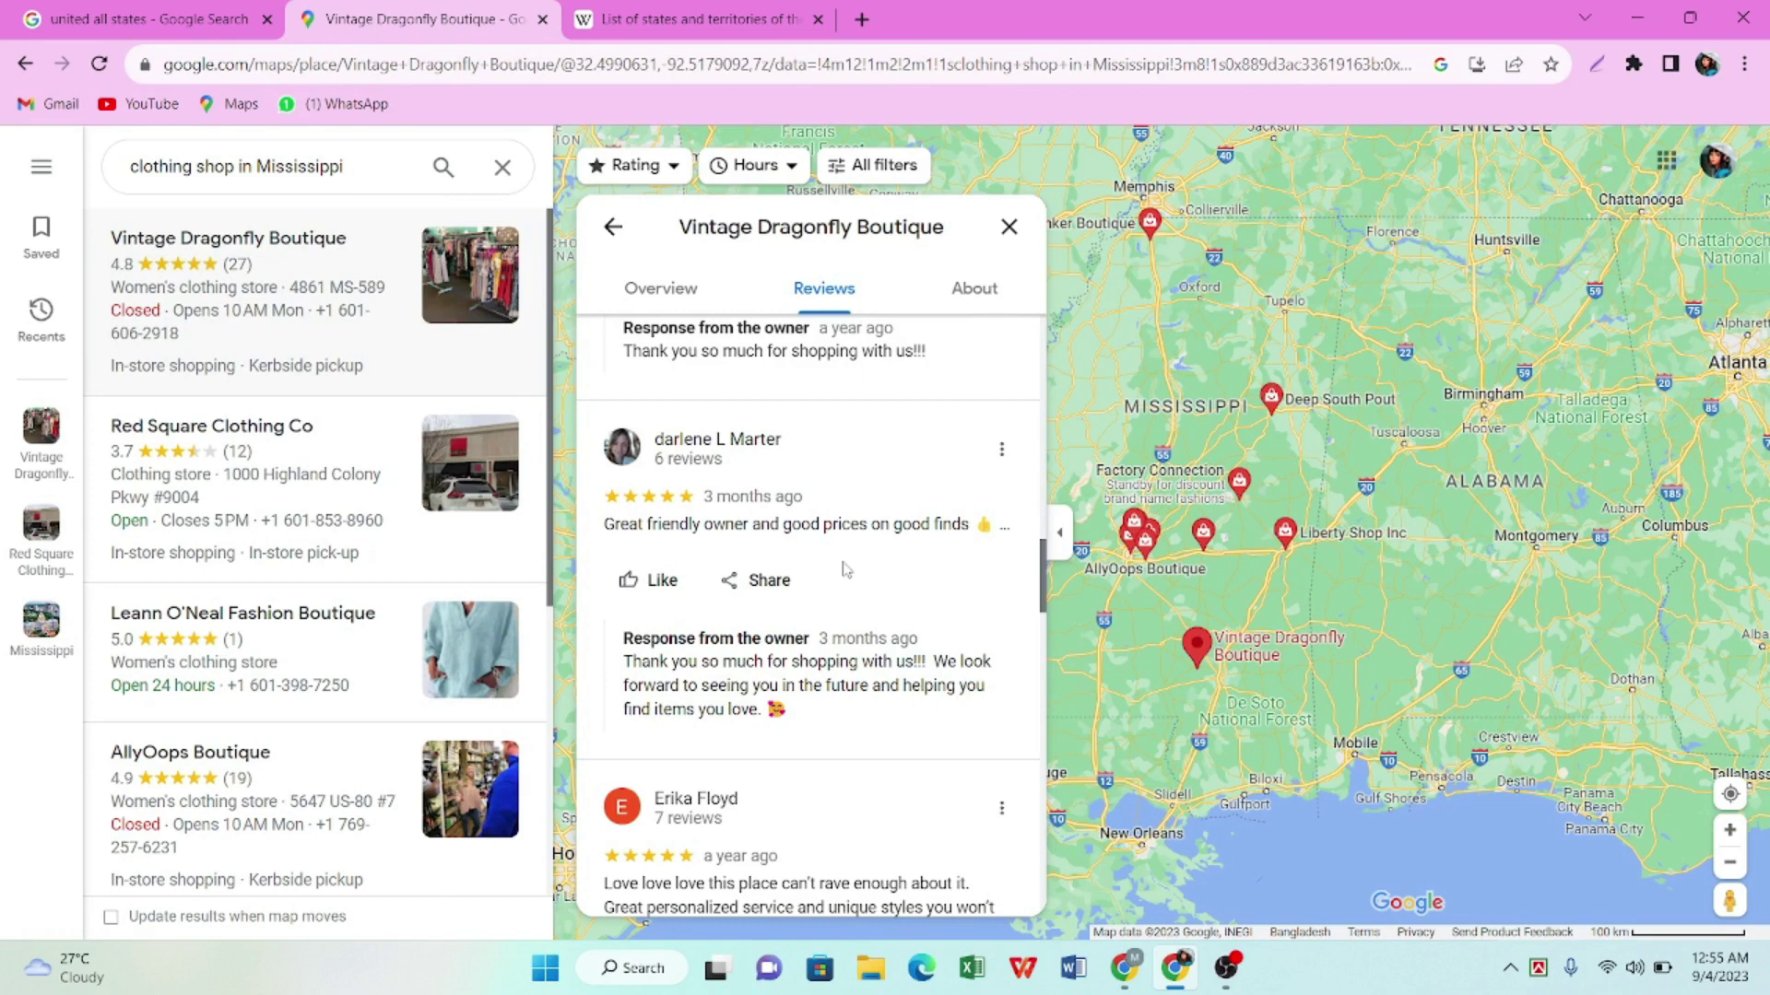
scroll(844, 569, up, 5)
scroll(839, 594, up, 5)
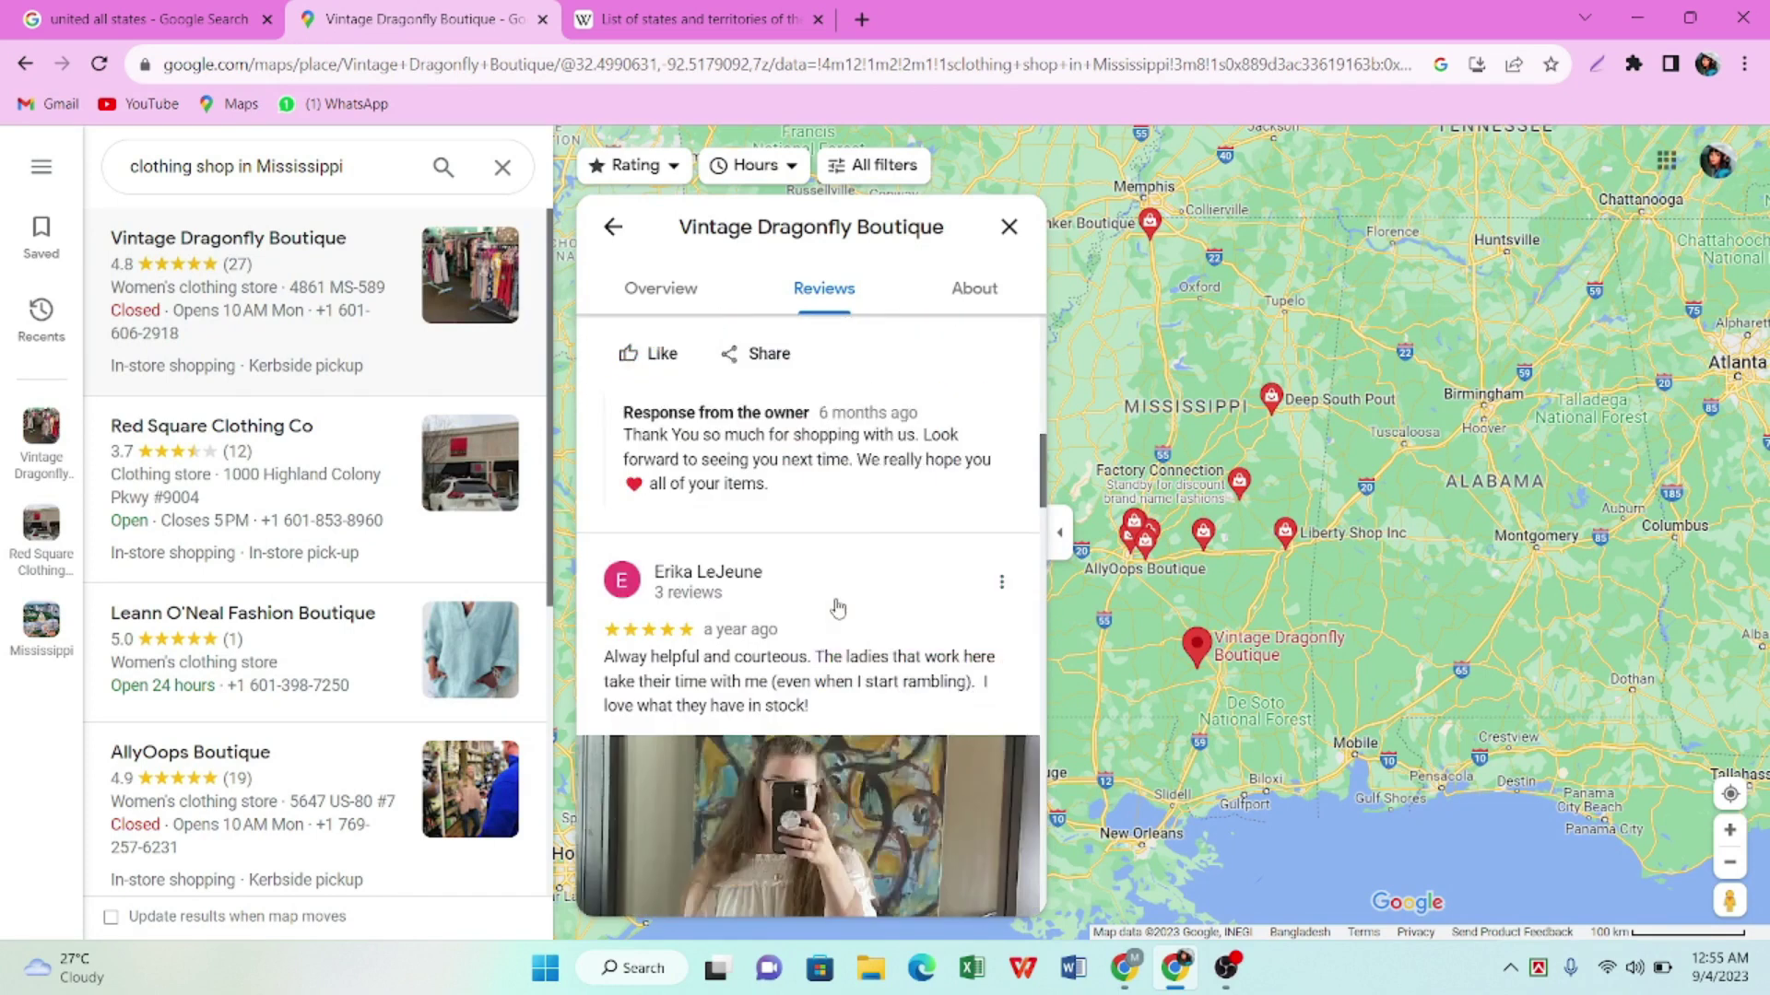
scroll(832, 622, up, 7)
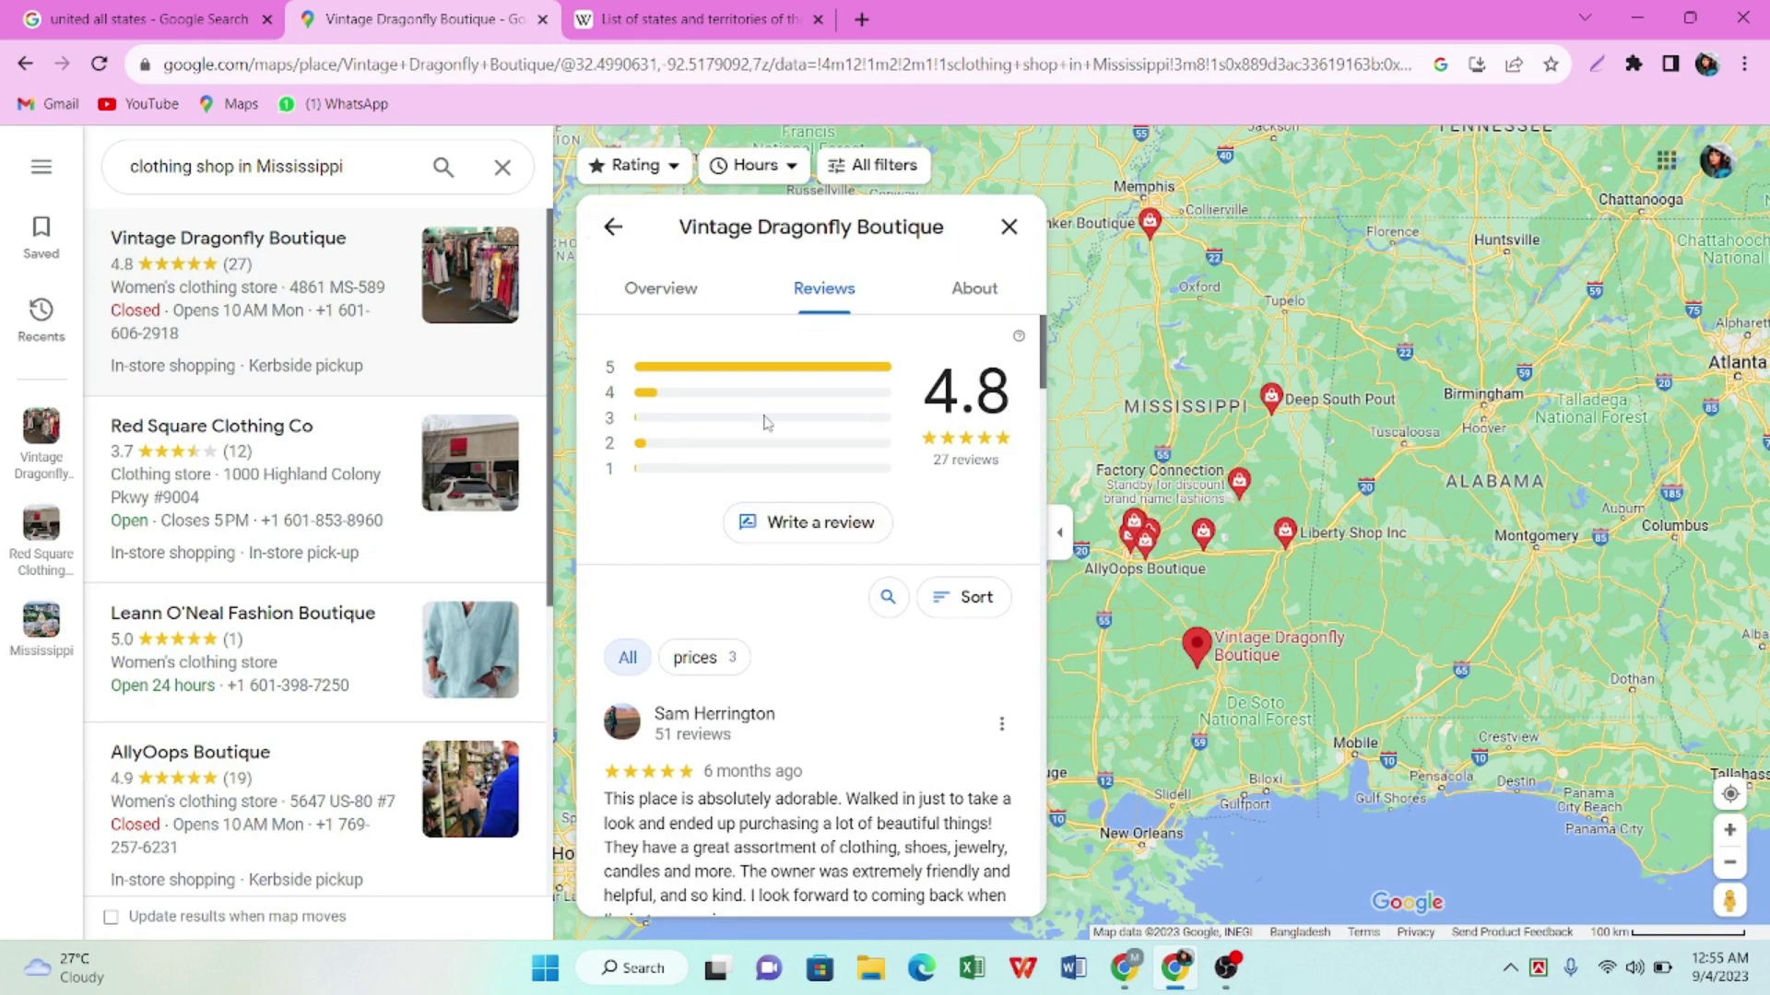
click(786, 516)
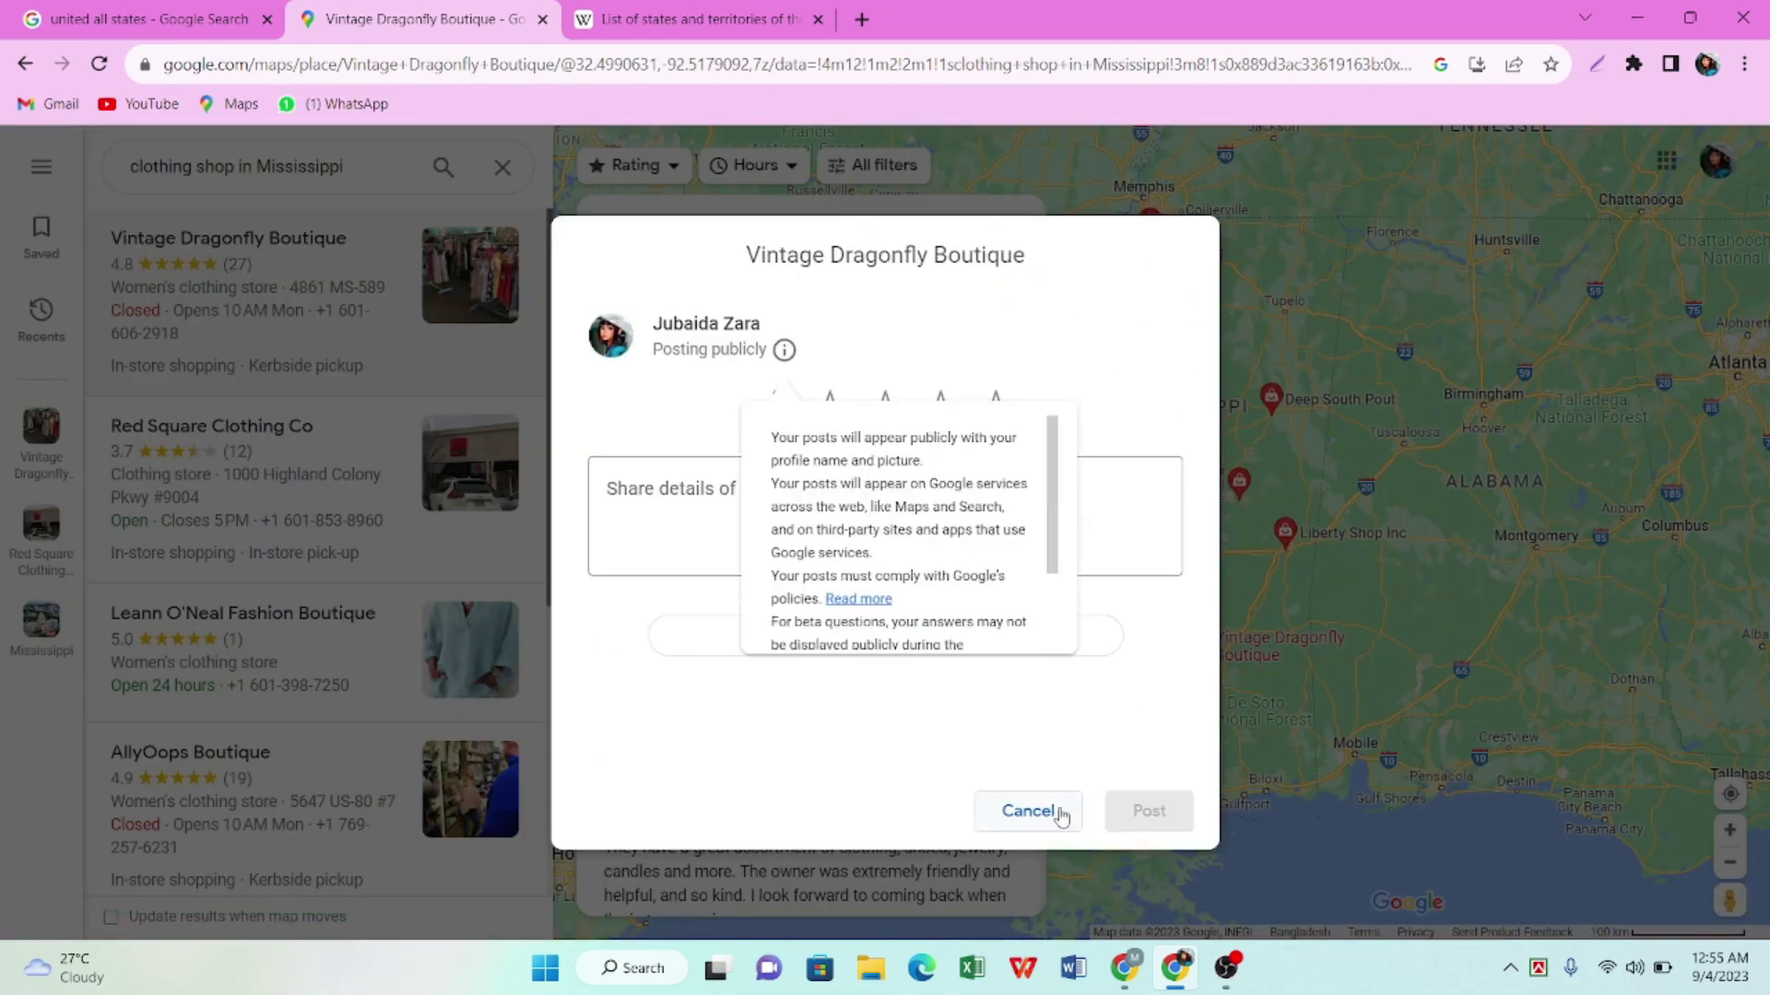
click(1034, 811)
Check the boutique's overview contact details and open vintagedragonflyboutique.com in a new tab
click(660, 293)
scroll(753, 698, down, 4)
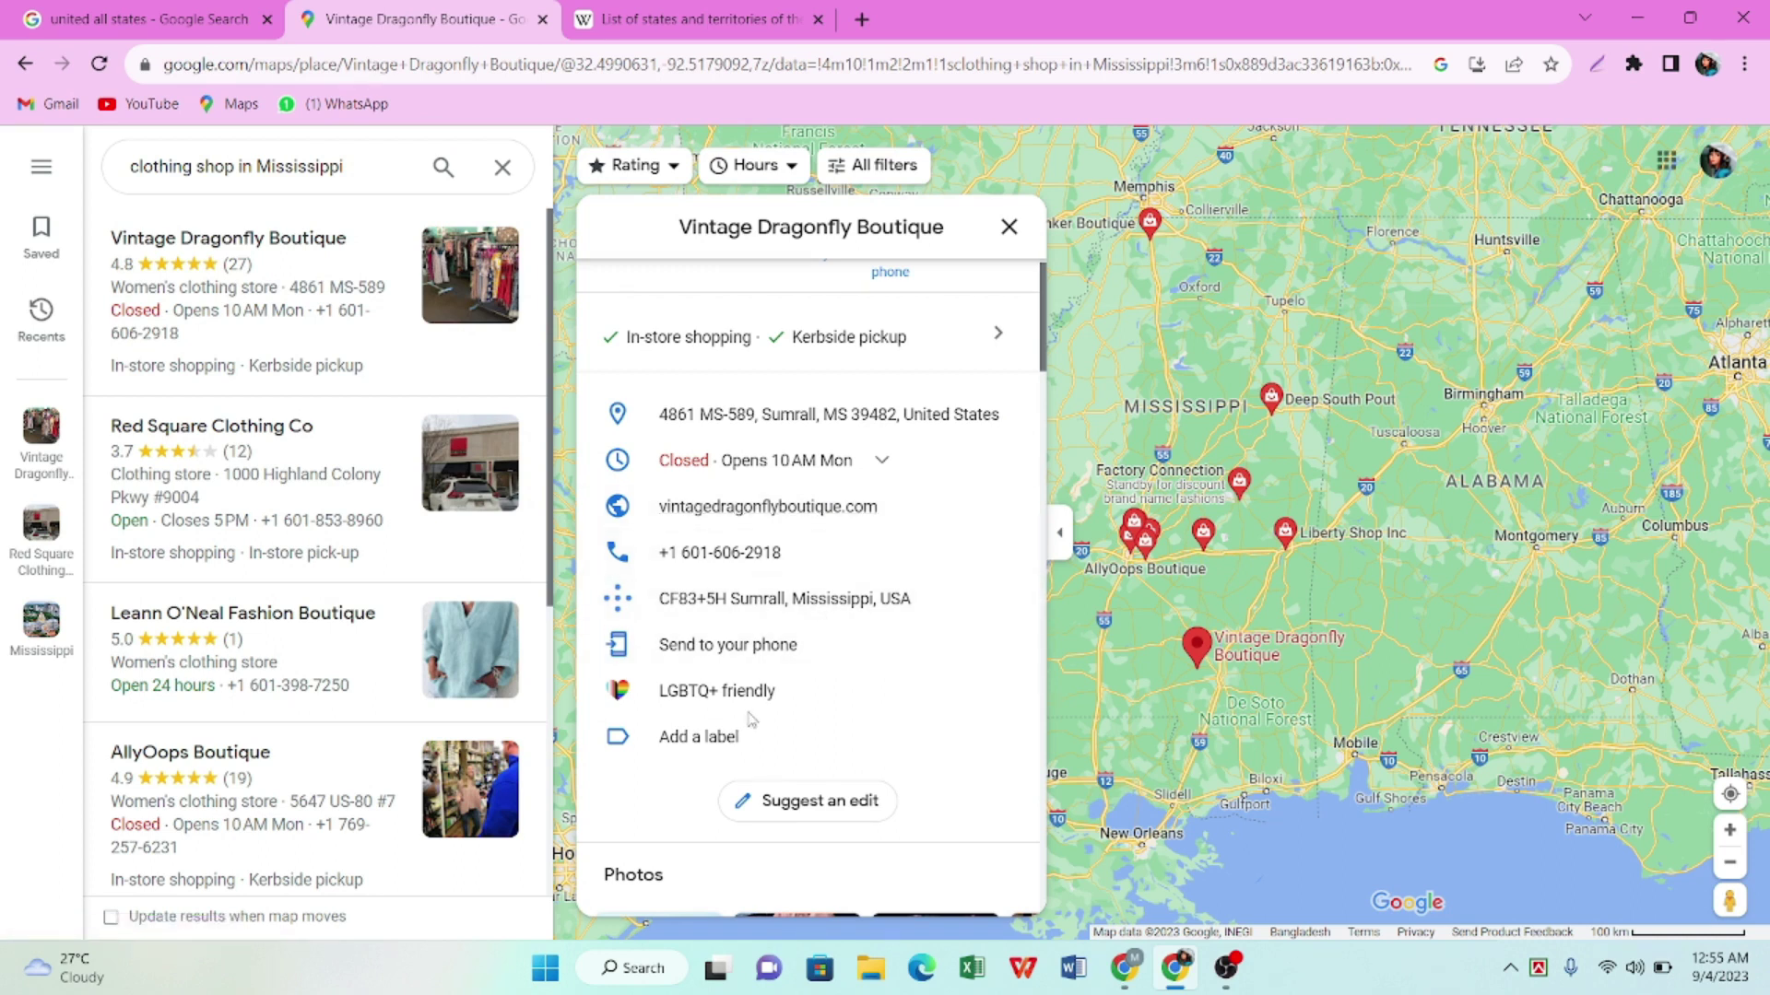
scroll(751, 720, down, 3)
scroll(746, 728, down, 5)
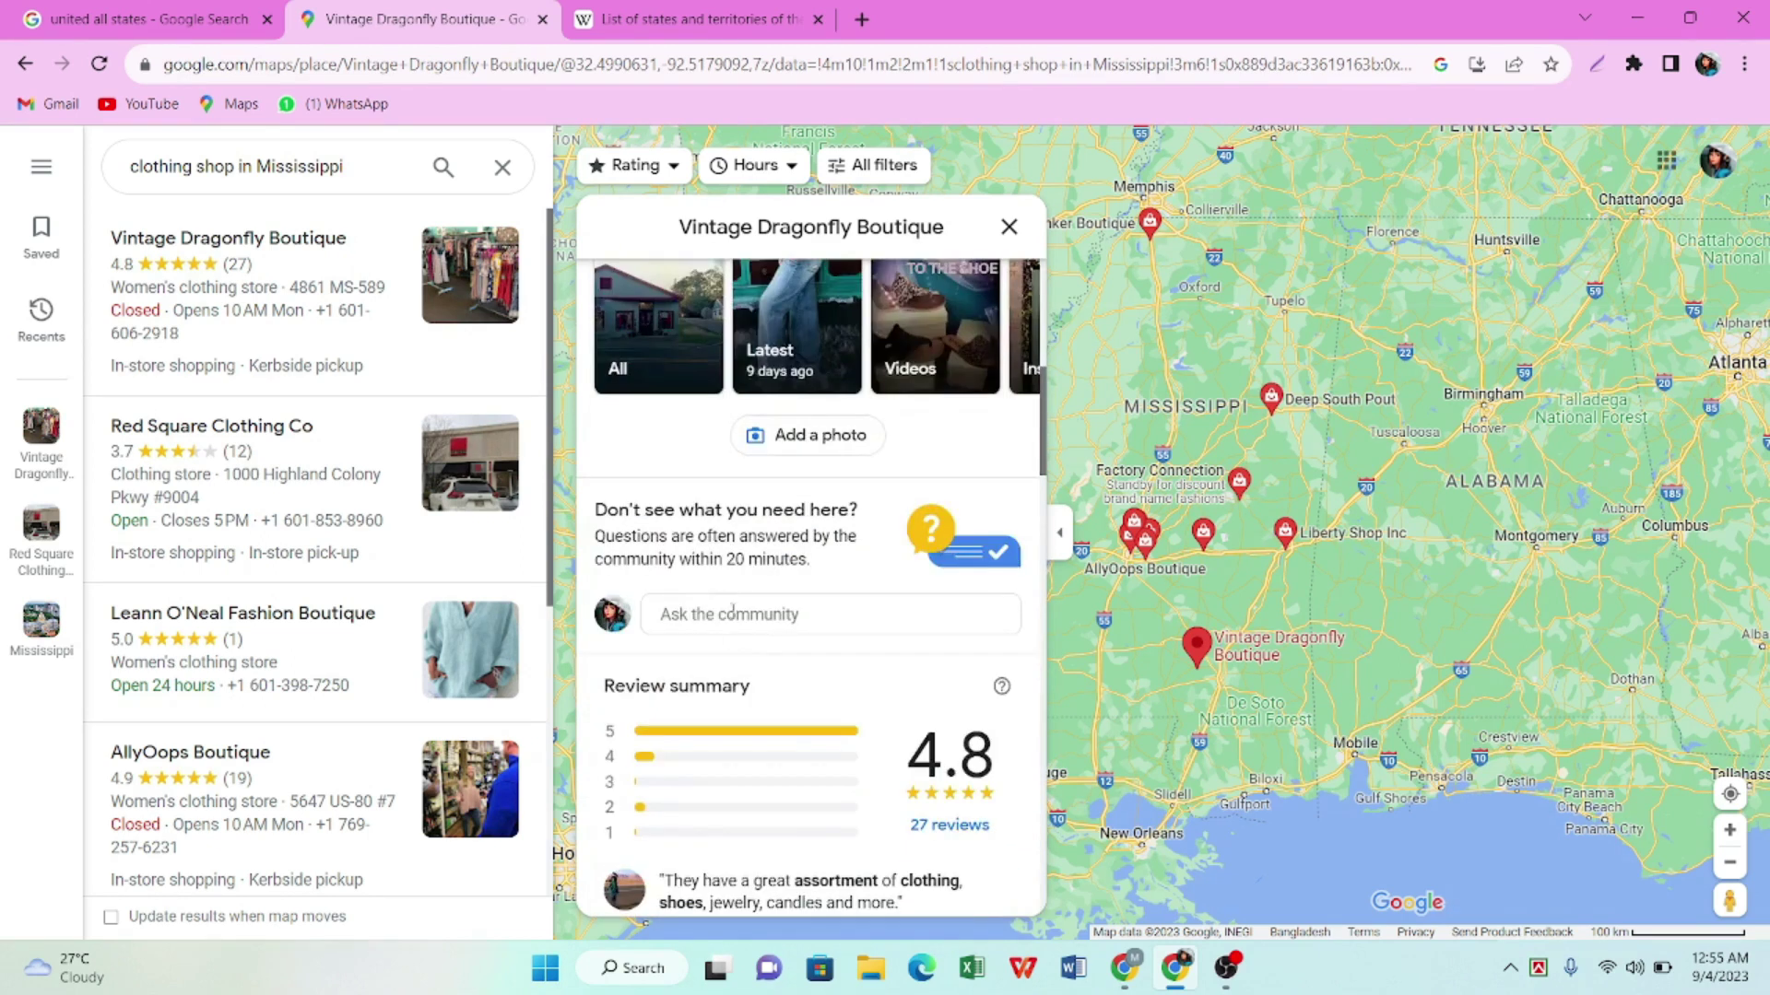
scroll(751, 599, up, 7)
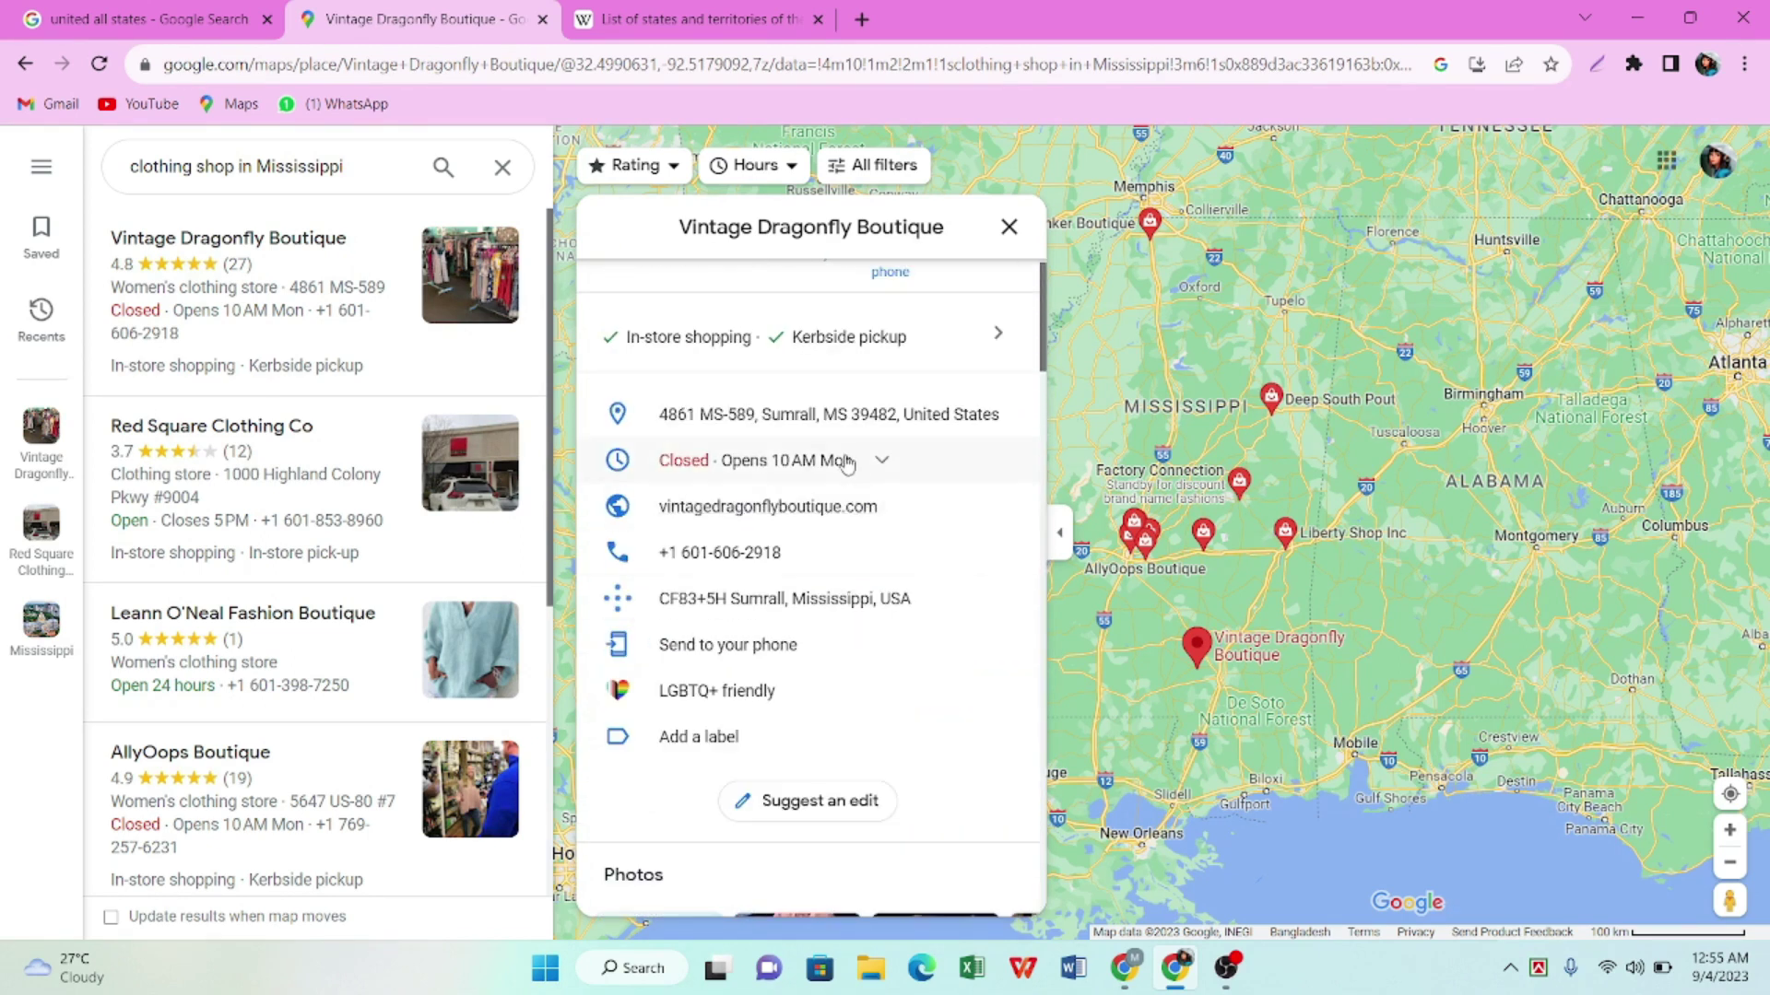
click(798, 505)
Switch to the loading boutique website and scroll through its homepage
click(671, 20)
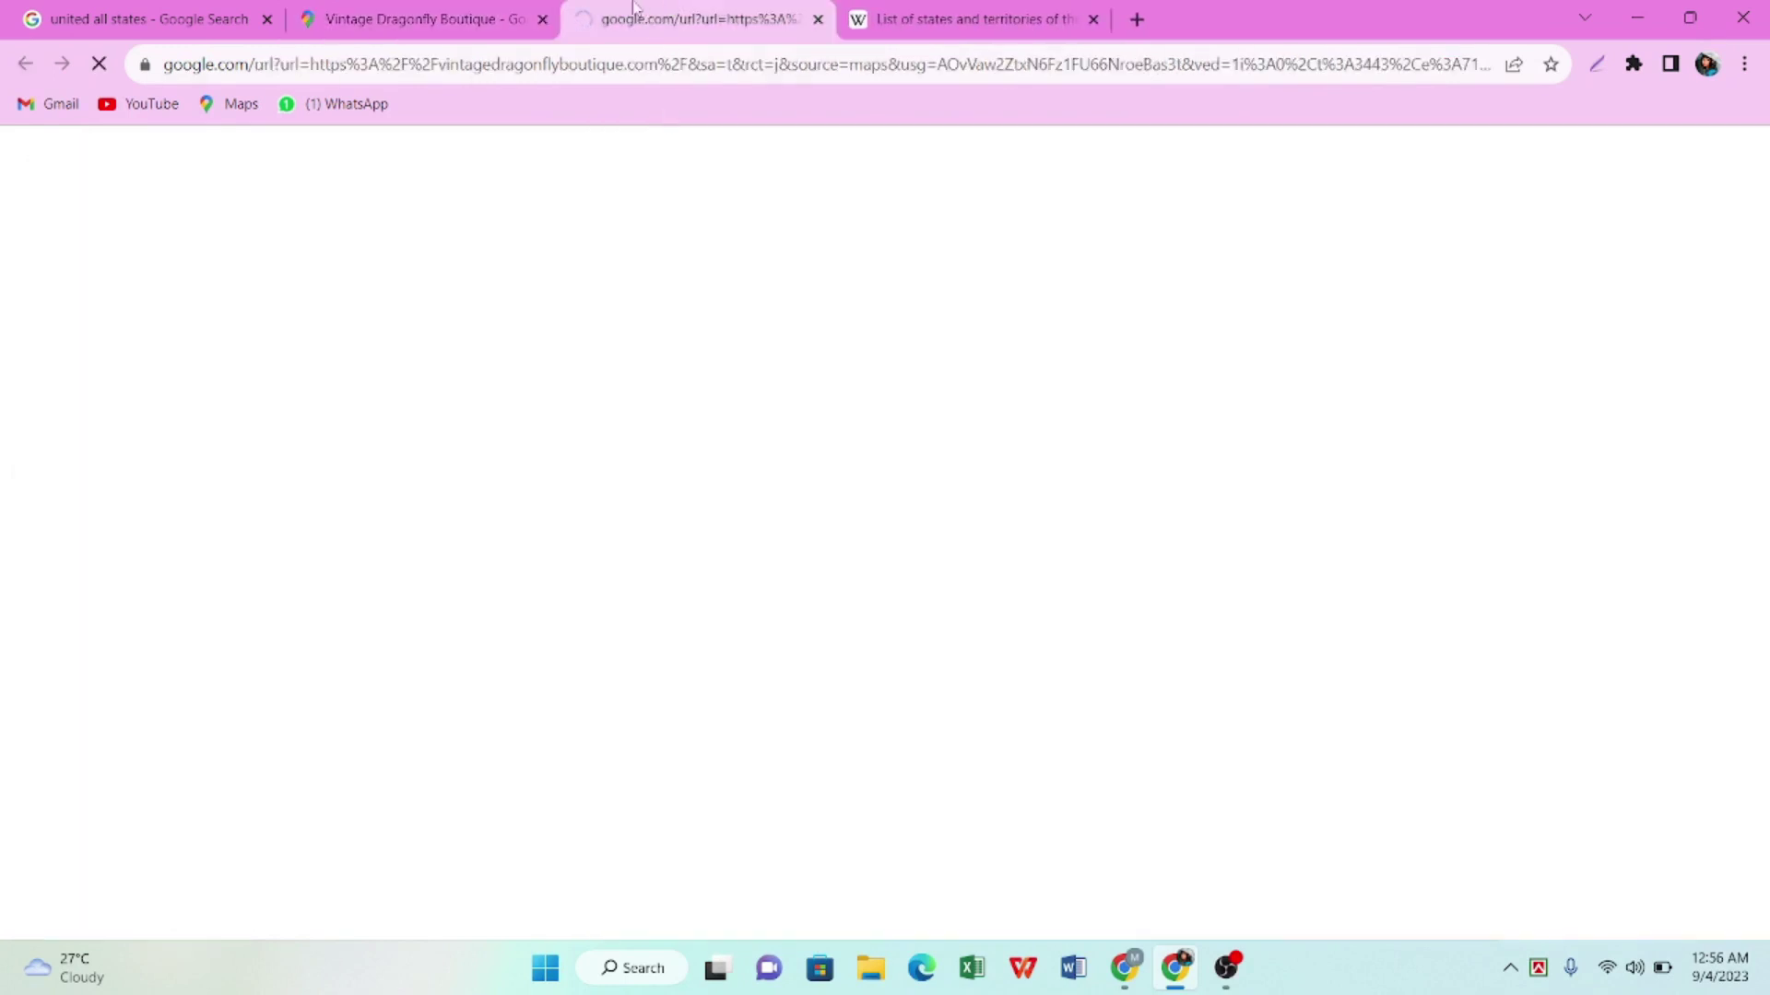
click(458, 20)
click(672, 20)
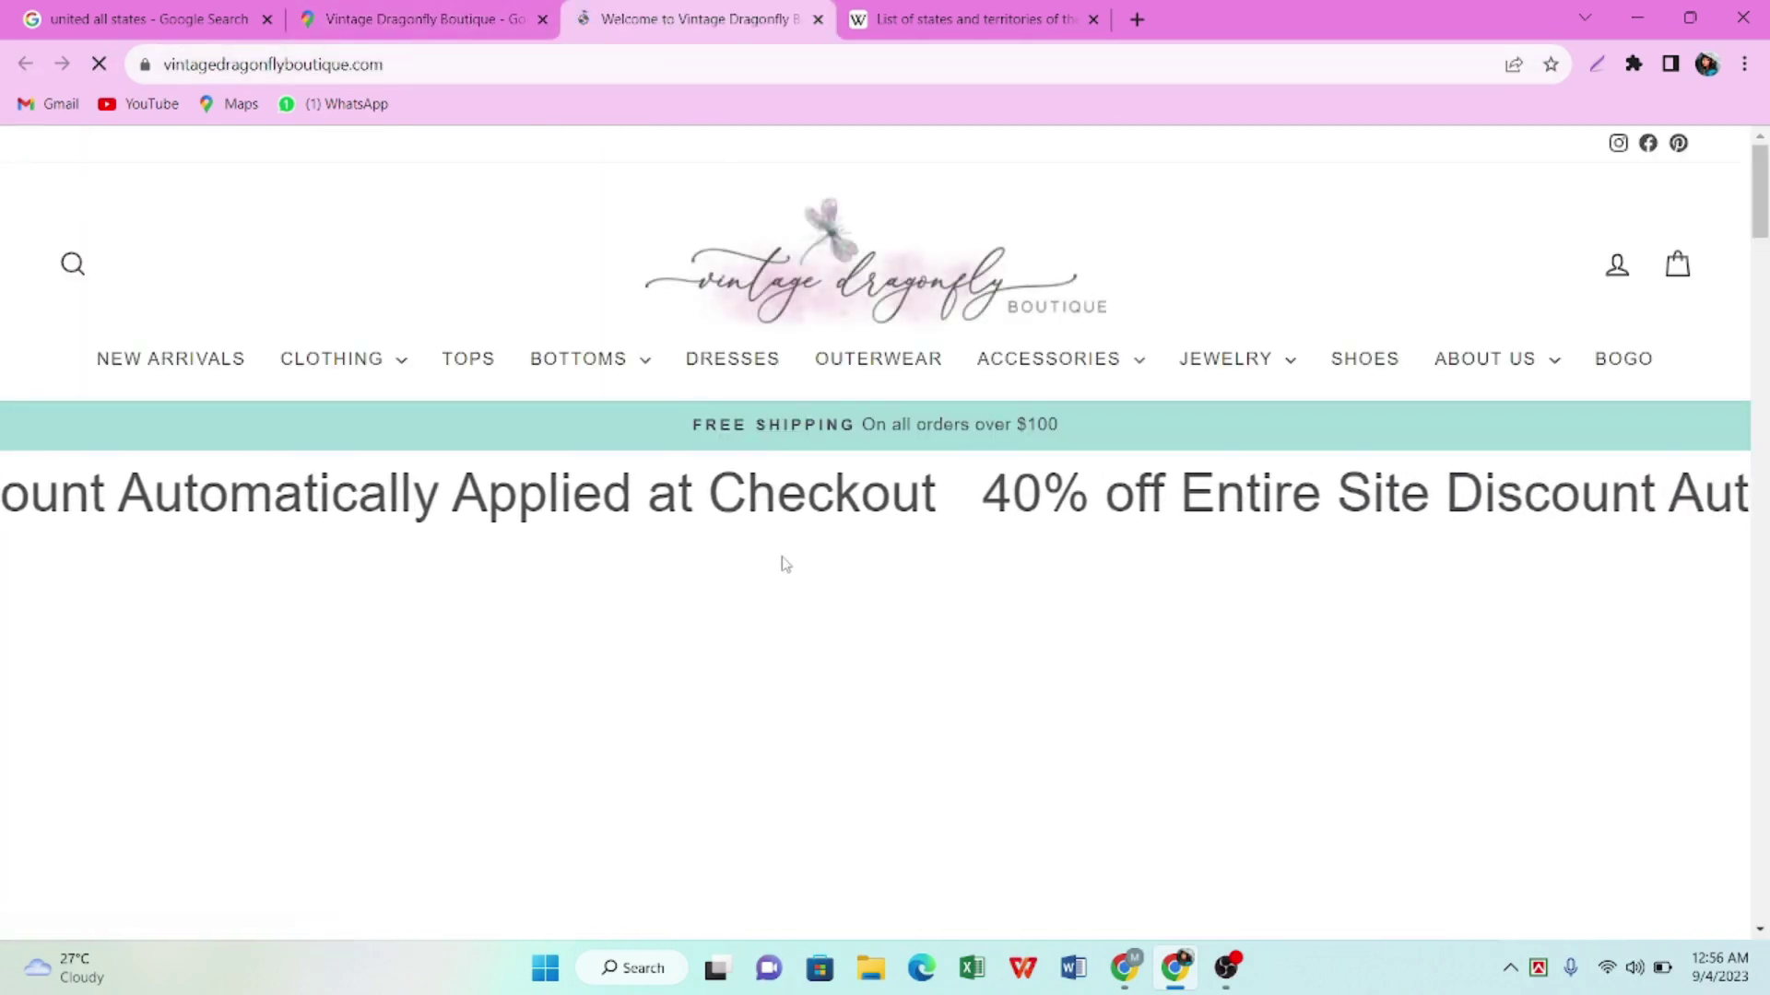
scroll(789, 553, down, 5)
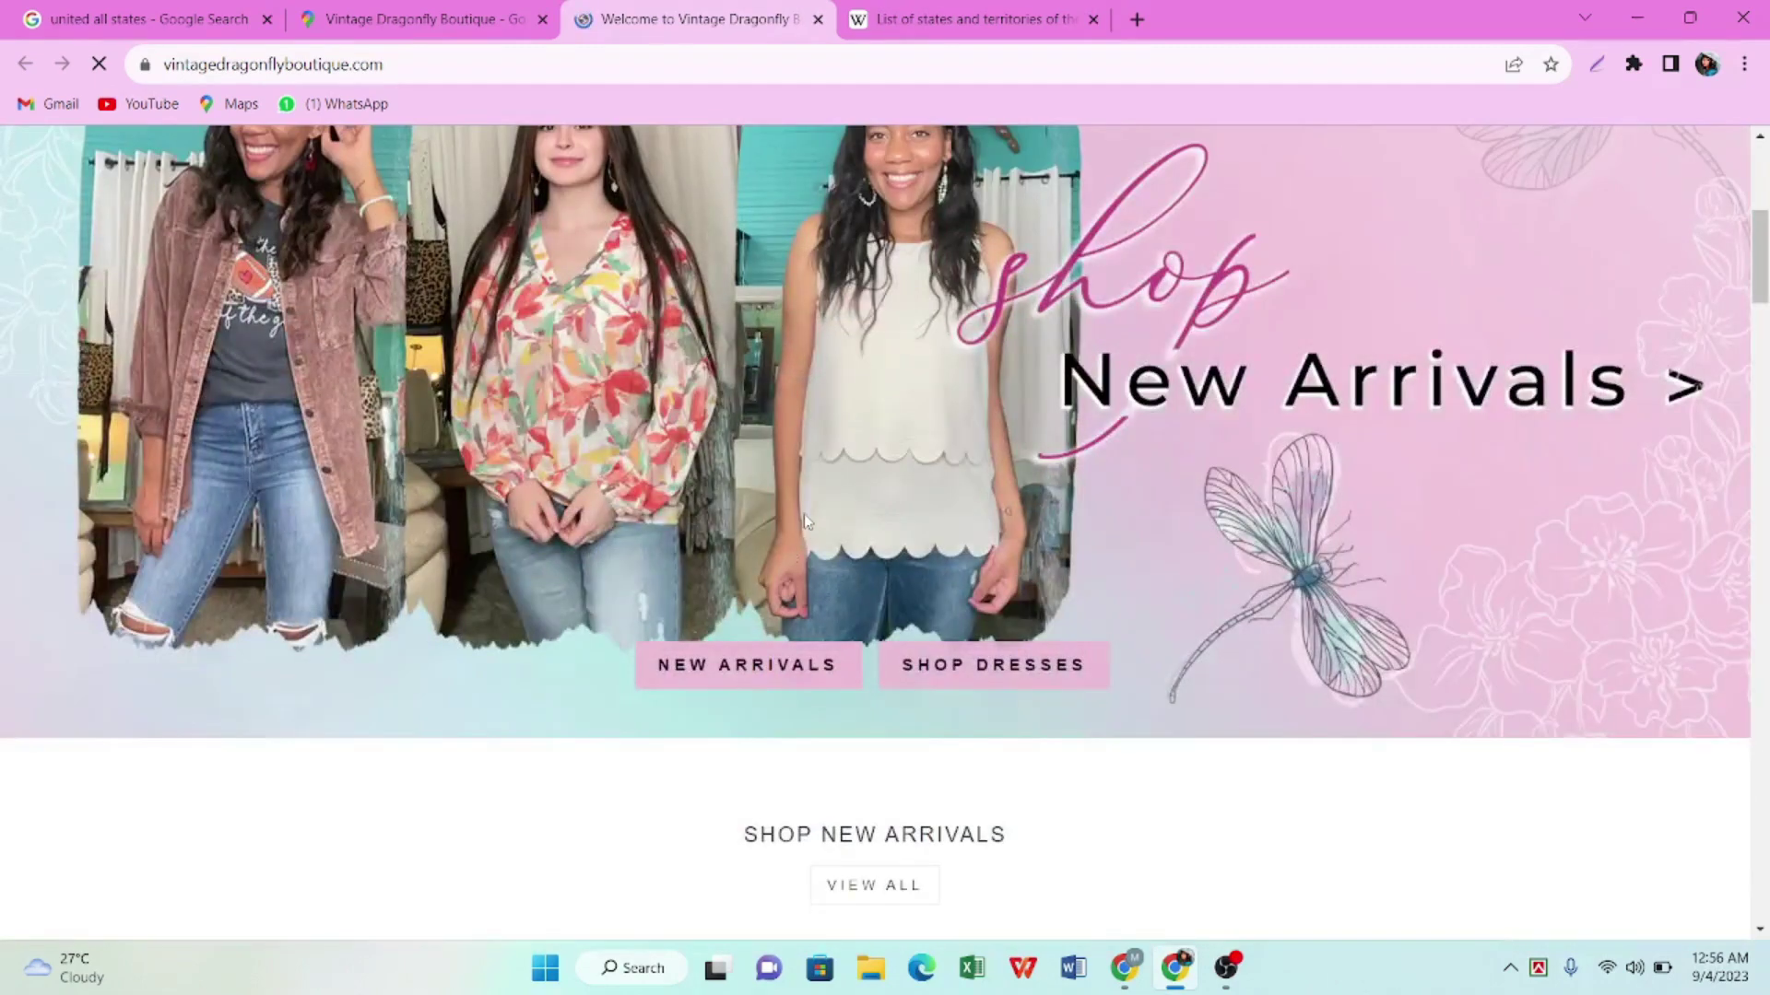
scroll(798, 516, down, 6)
scroll(898, 466, down, 6)
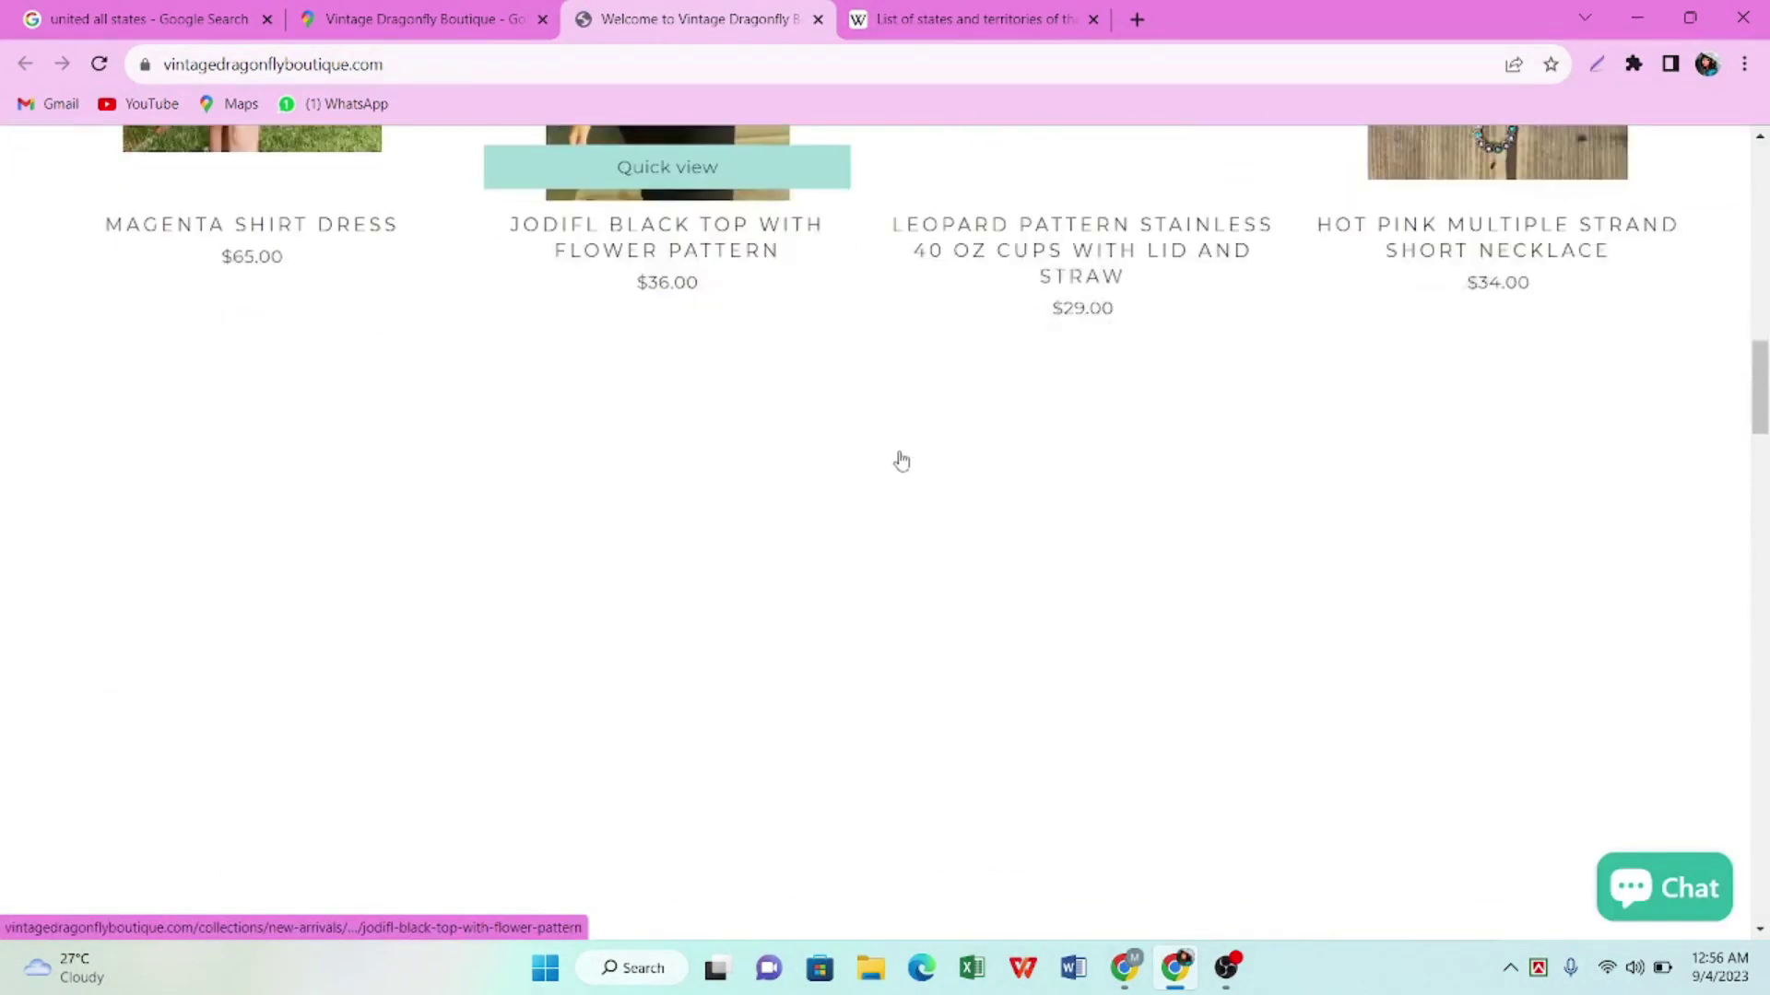
scroll(904, 466, up, 10)
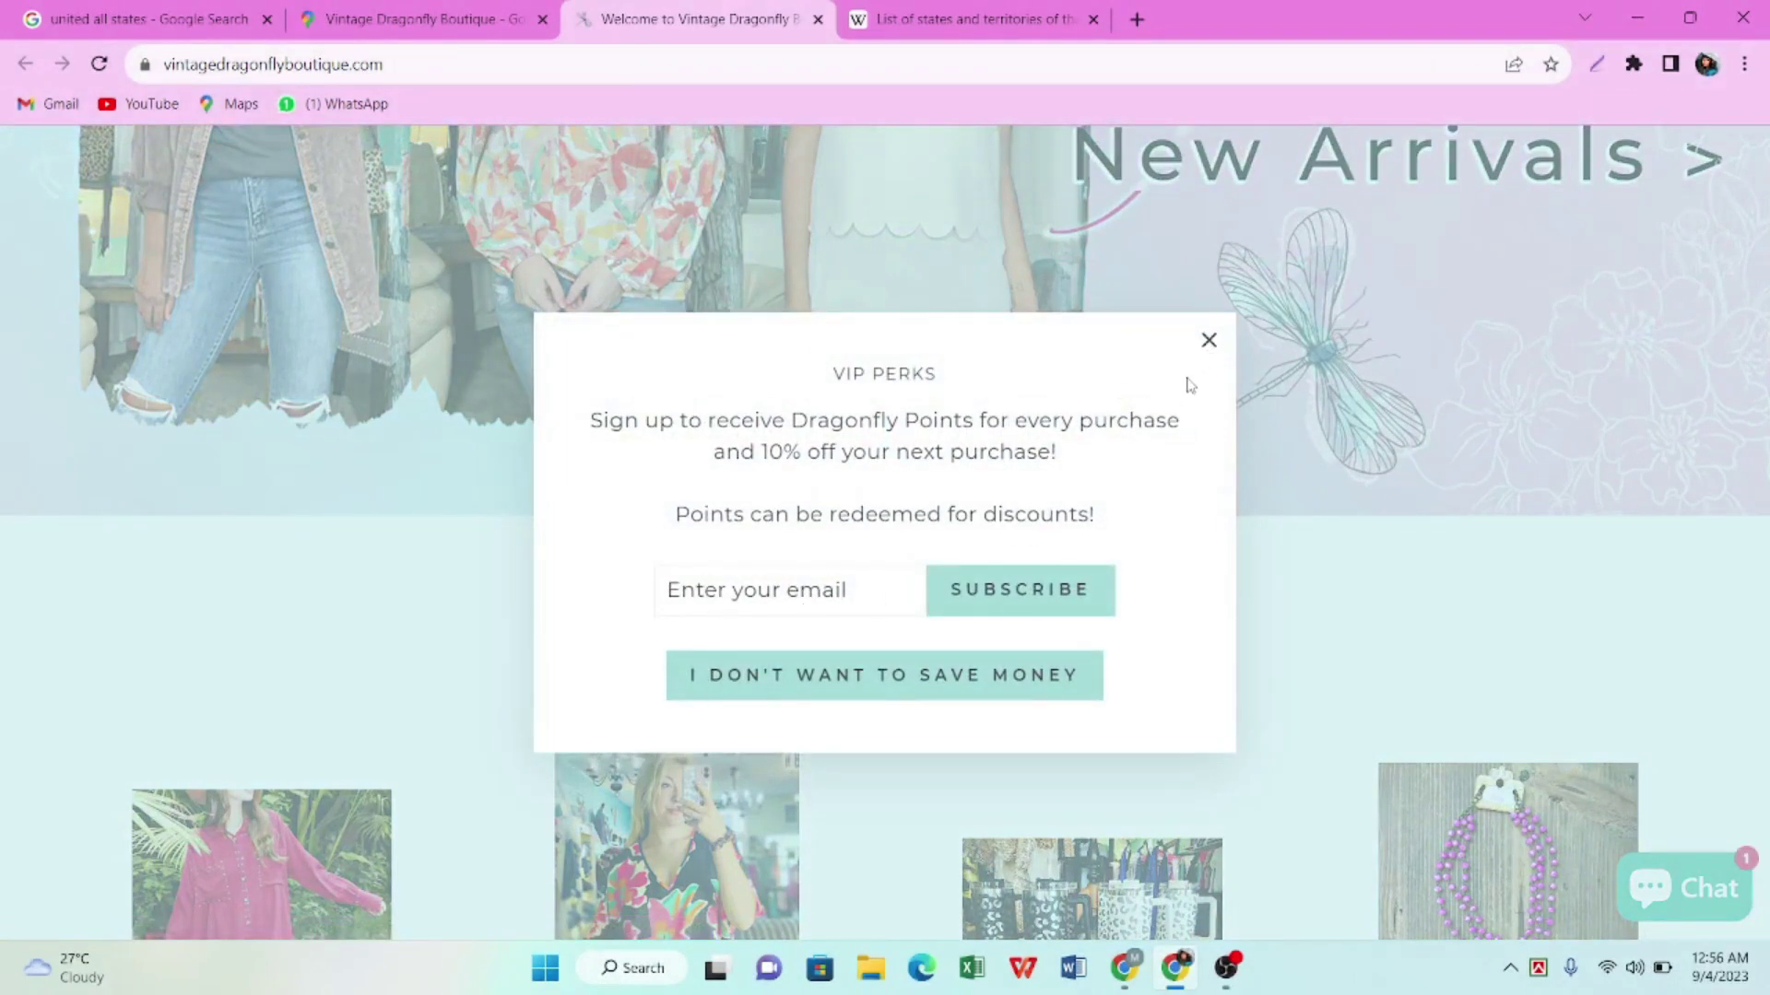
Close the VIP Perks and 10% off pop-ups and select the footer's store email address
click(1210, 341)
scroll(1183, 357, down, 10)
scroll(1182, 357, down, 15)
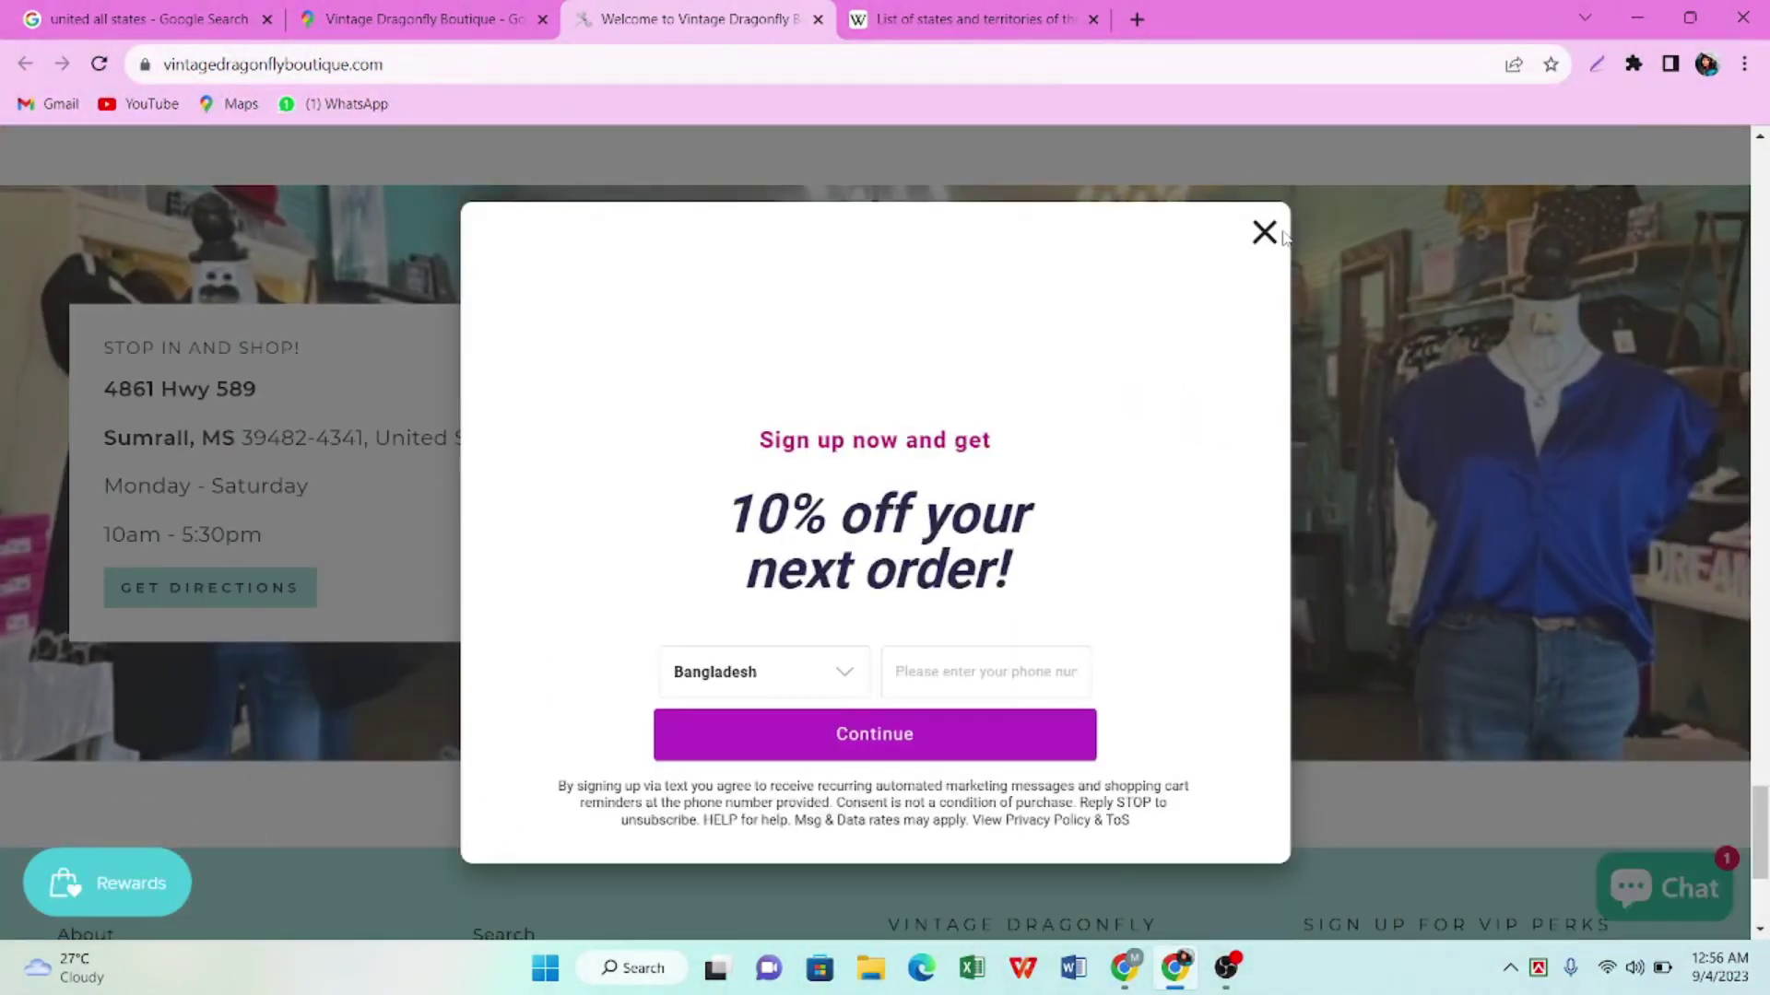
click(1264, 232)
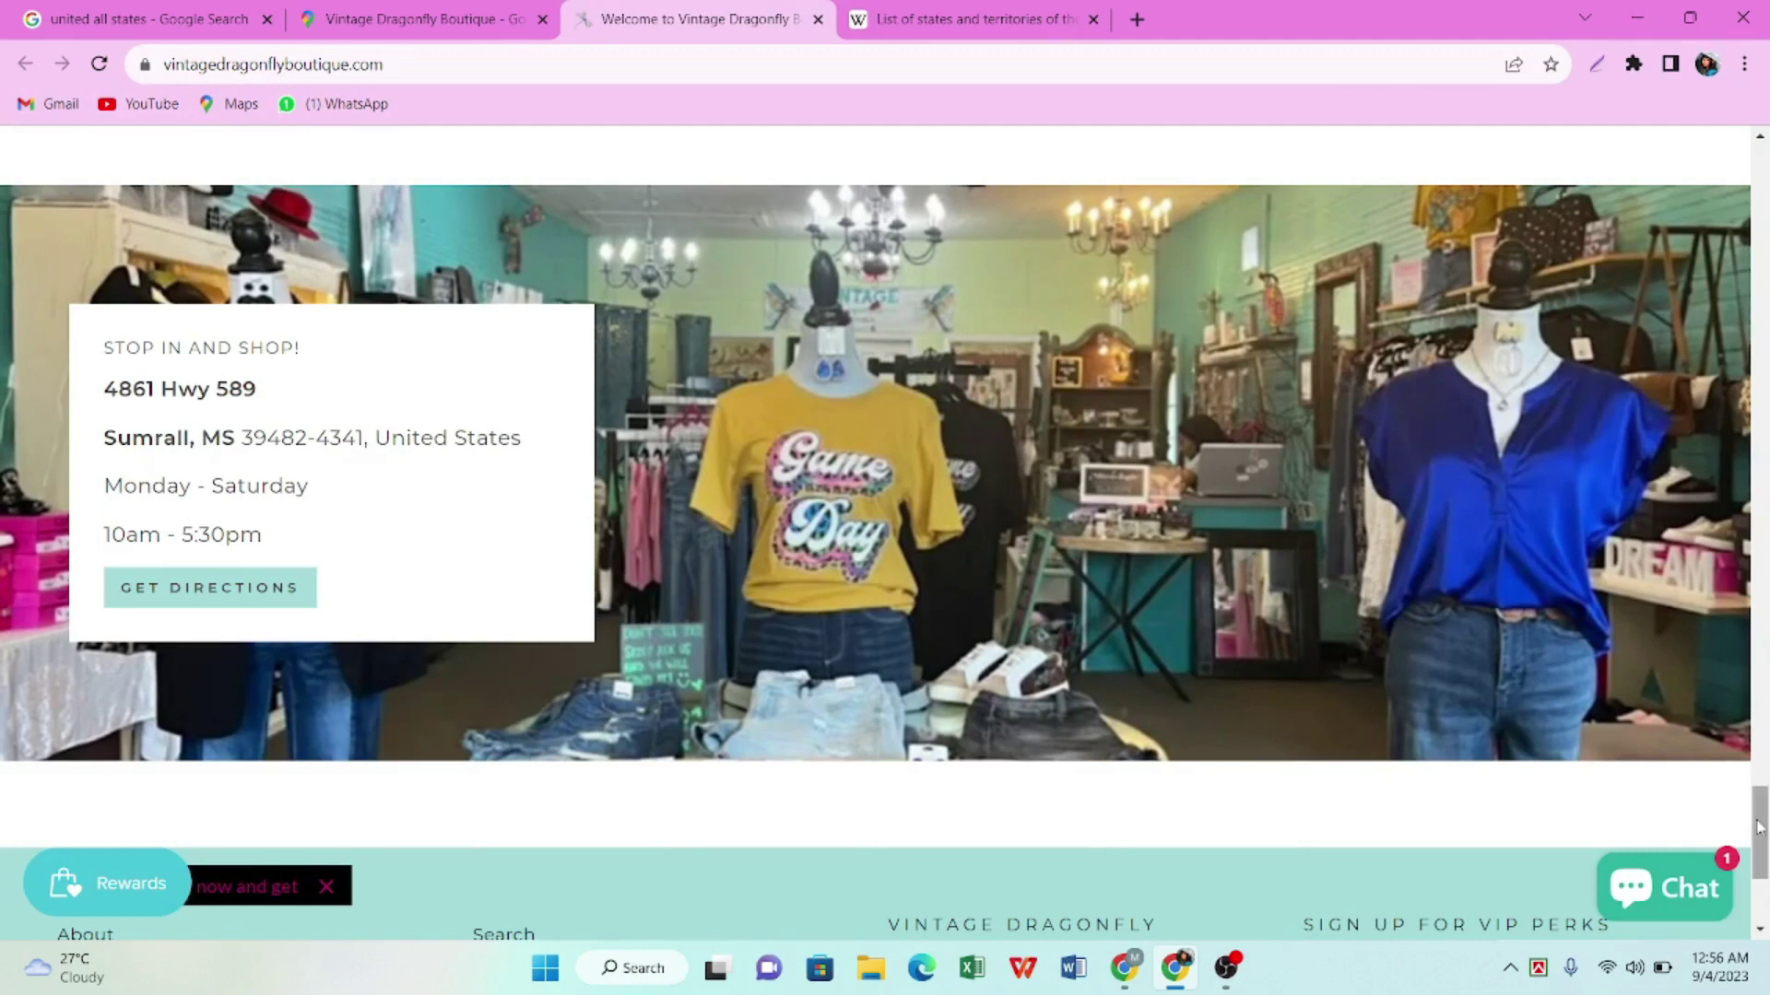
click(1762, 890)
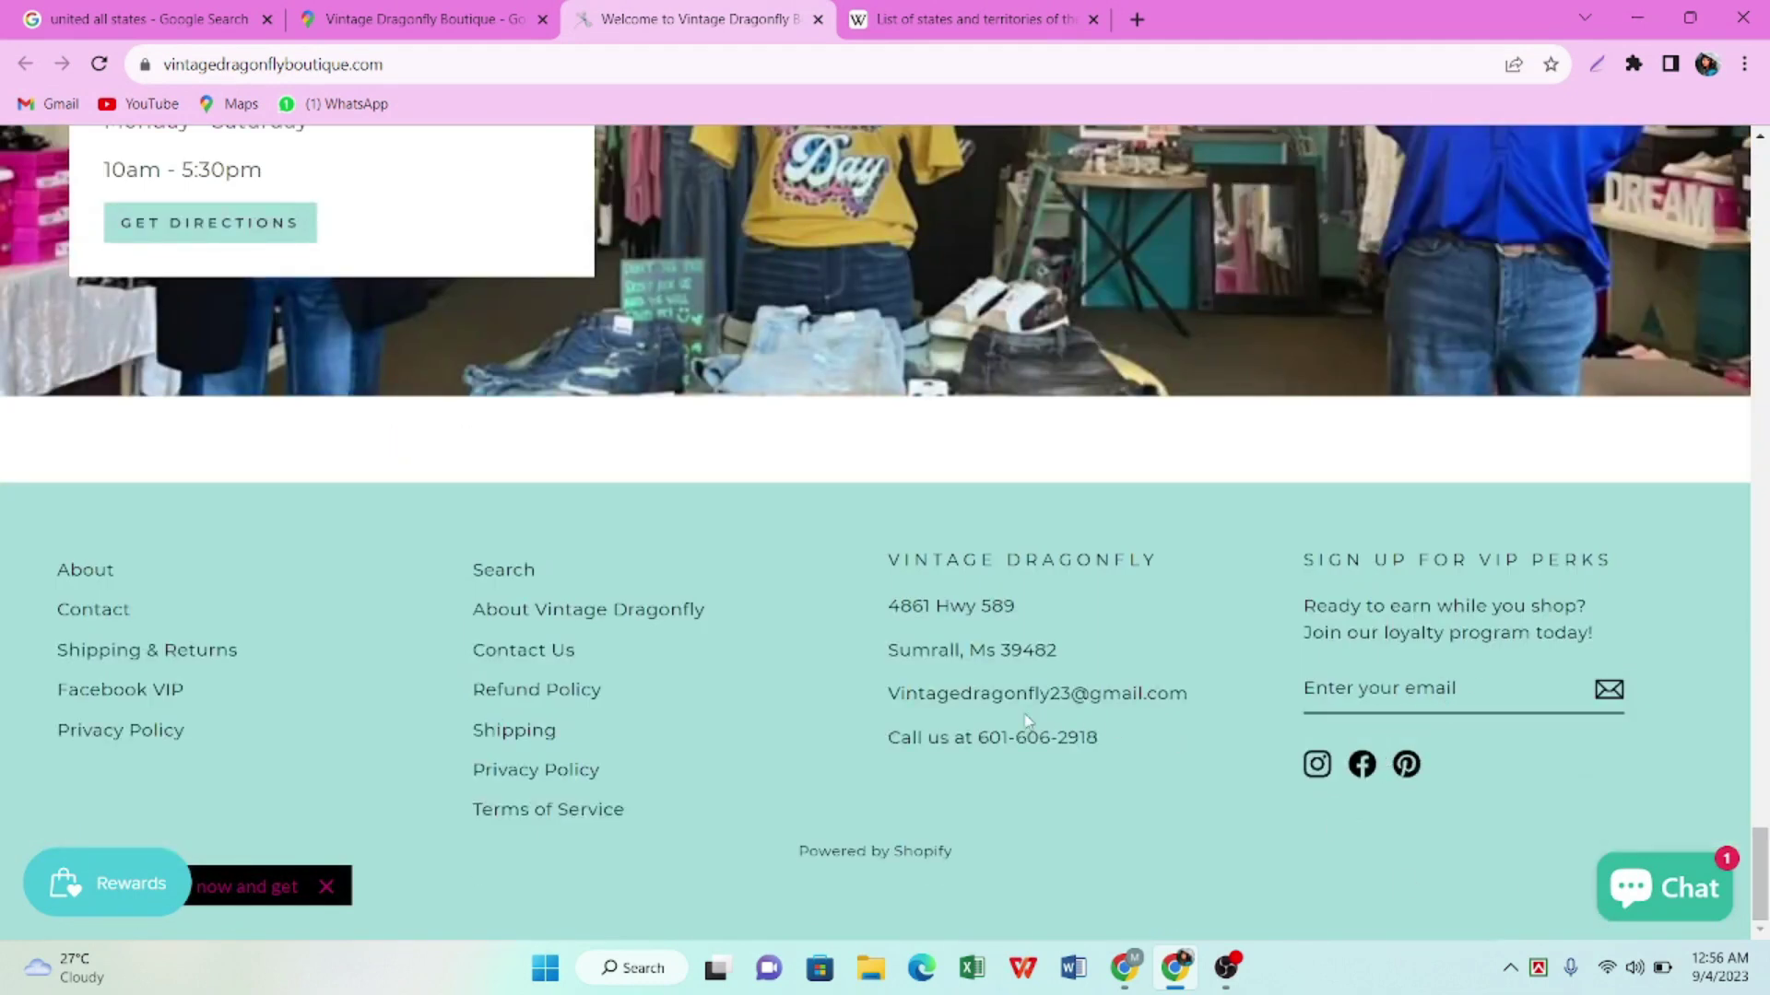
drag(1202, 687, 857, 686)
click(864, 679)
Open the boutique's Facebook page from the site footer and review its Intro (4.8 rating, 57 reviews) and recent posts
click(1364, 763)
click(855, 11)
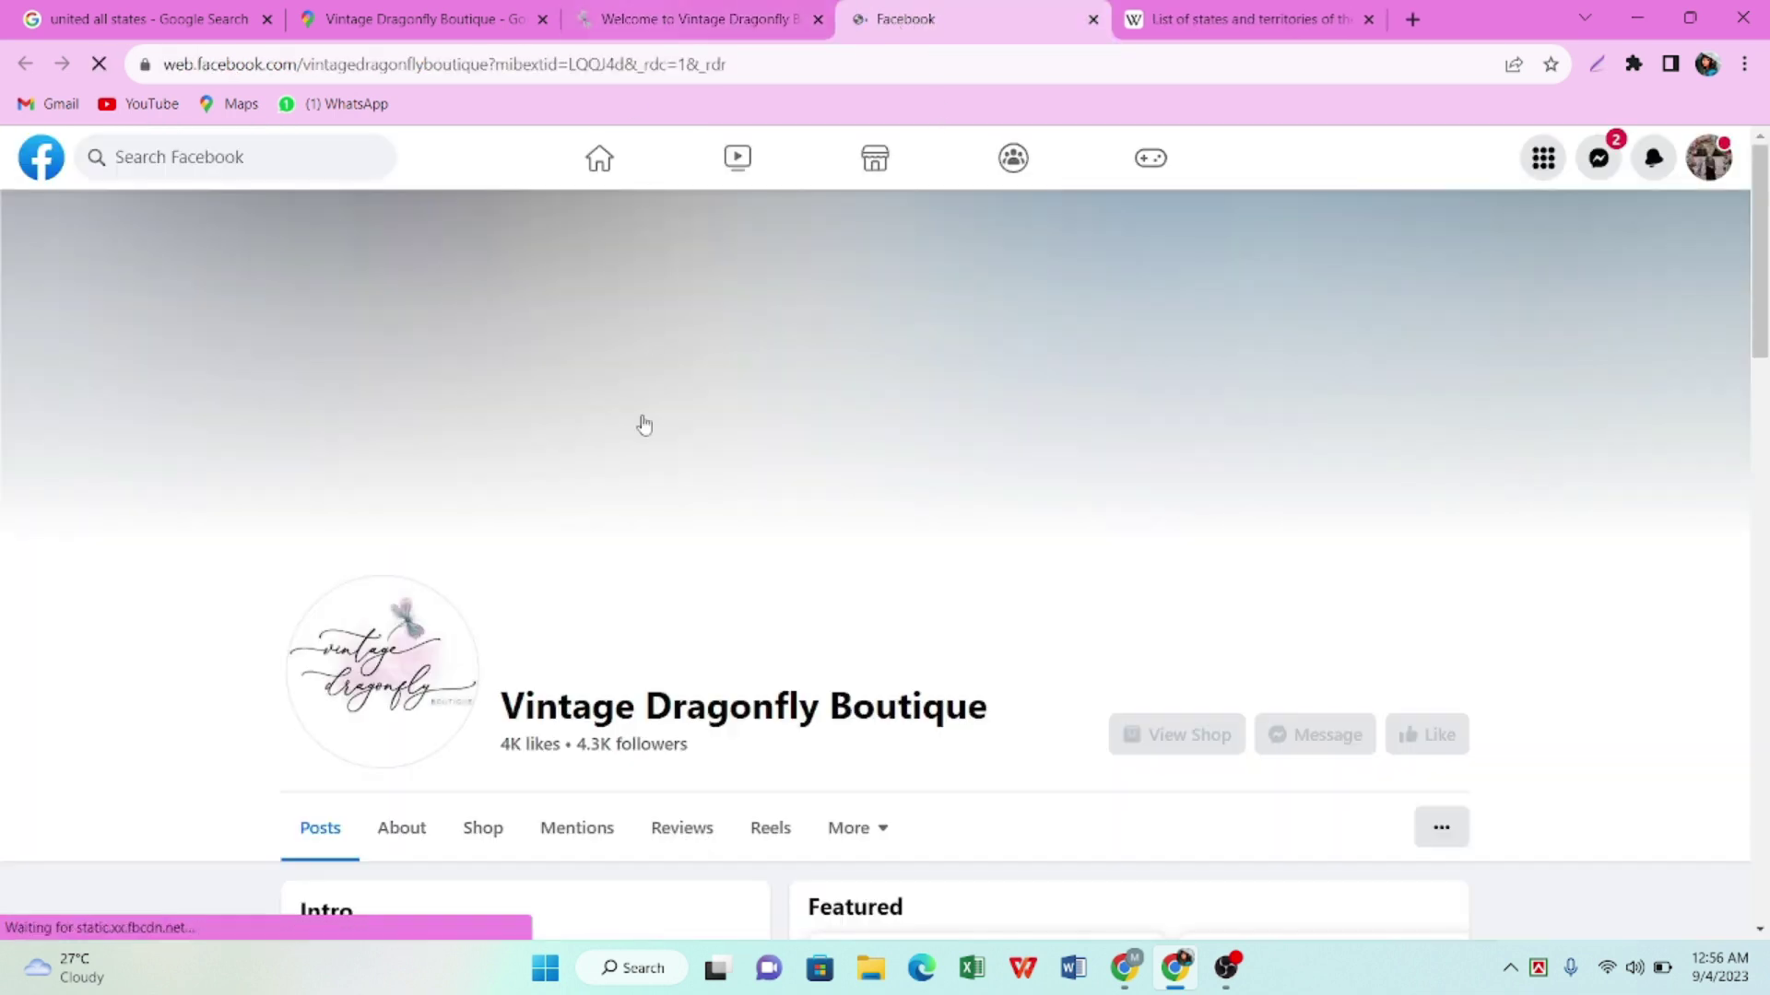
scroll(636, 479, down, 8)
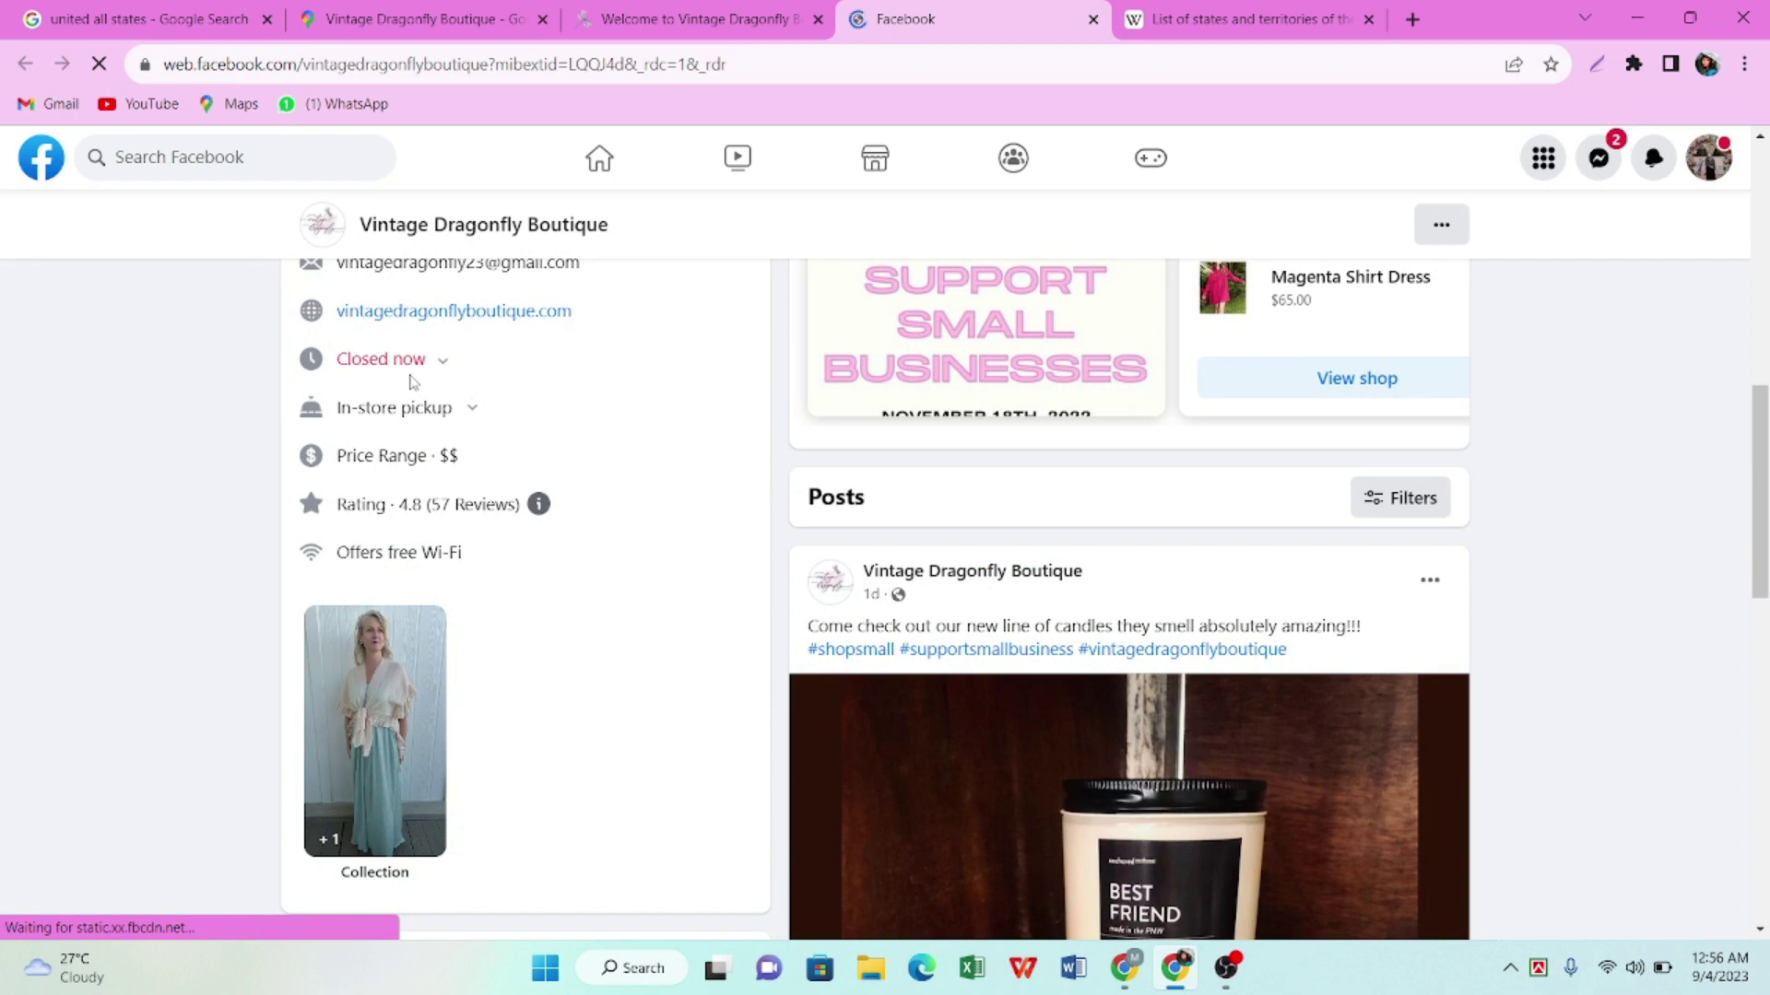
scroll(459, 606, up, 4)
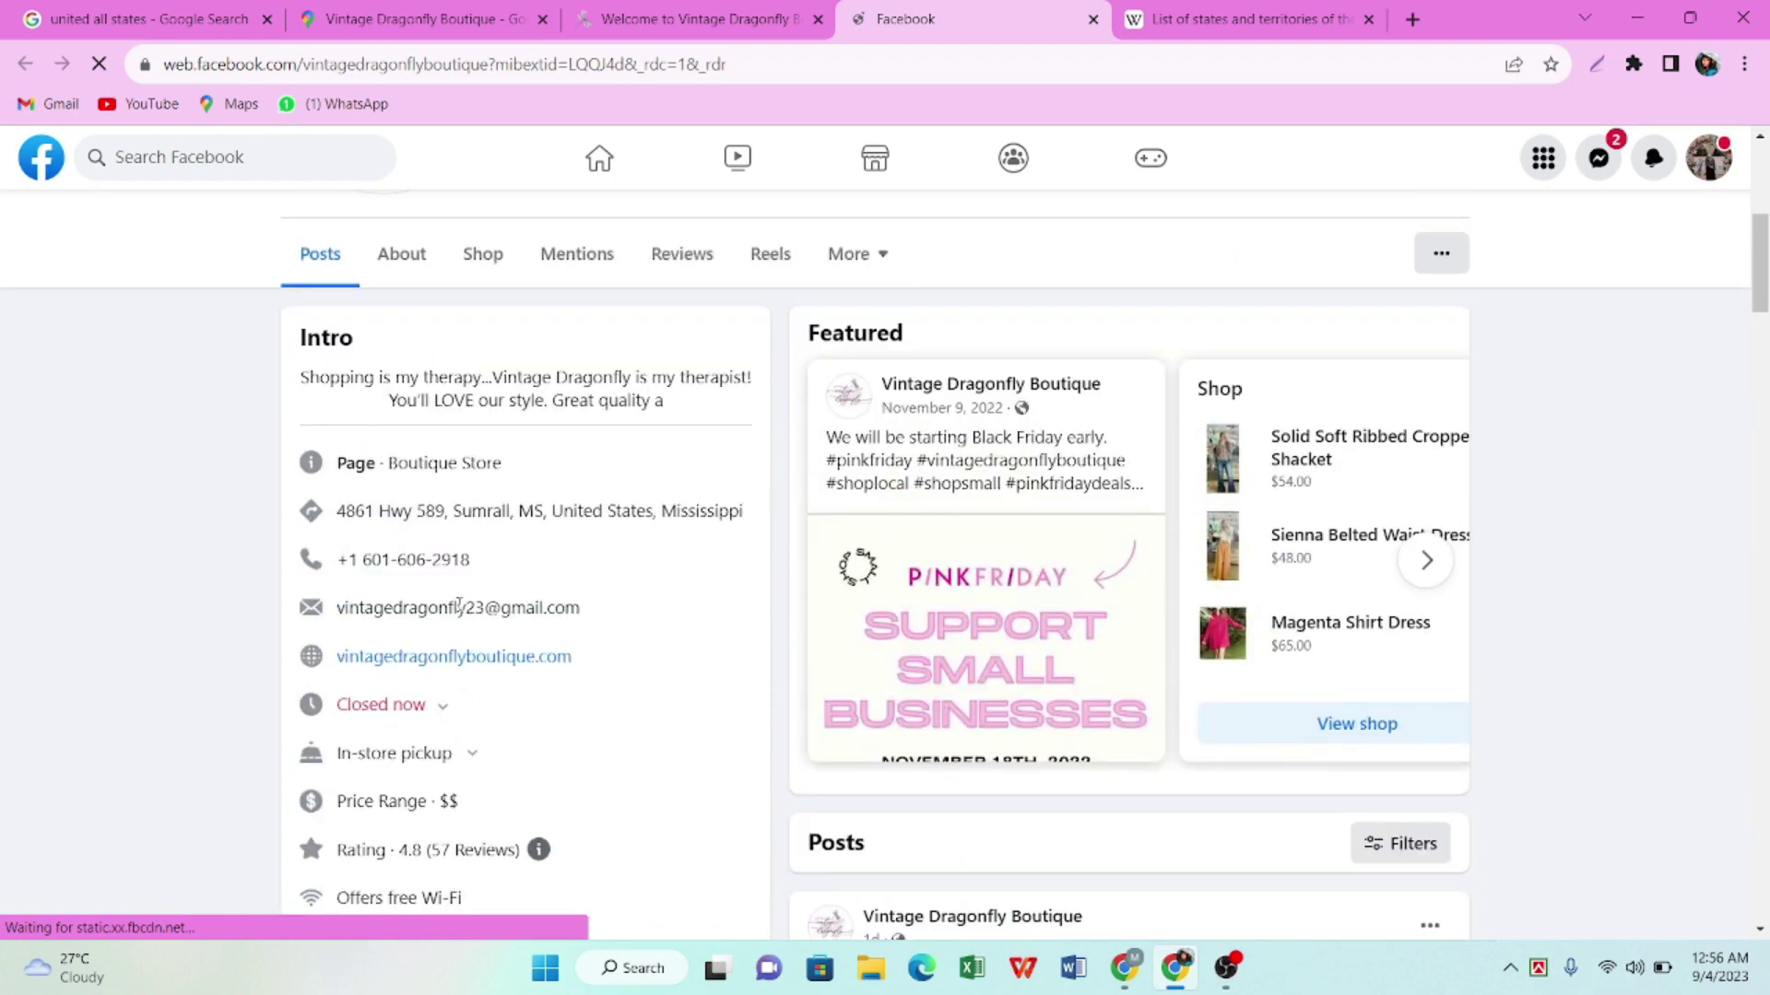
scroll(645, 608, up, 4)
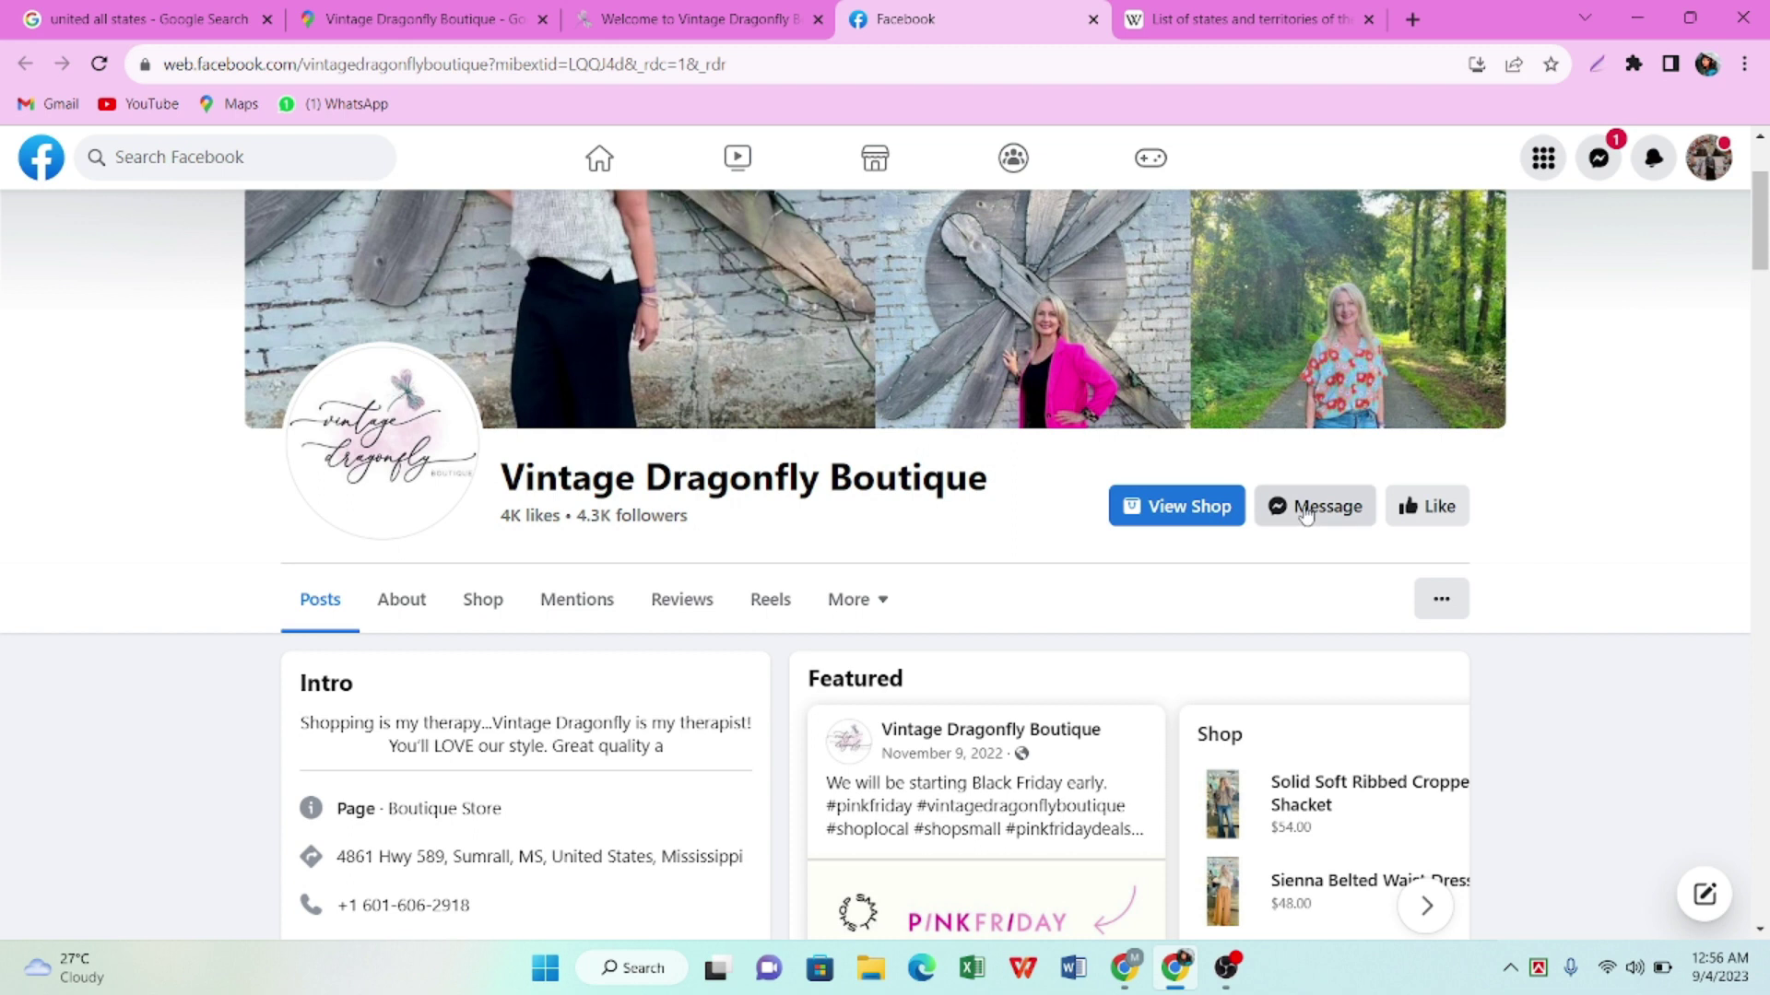
scroll(800, 567, down, 5)
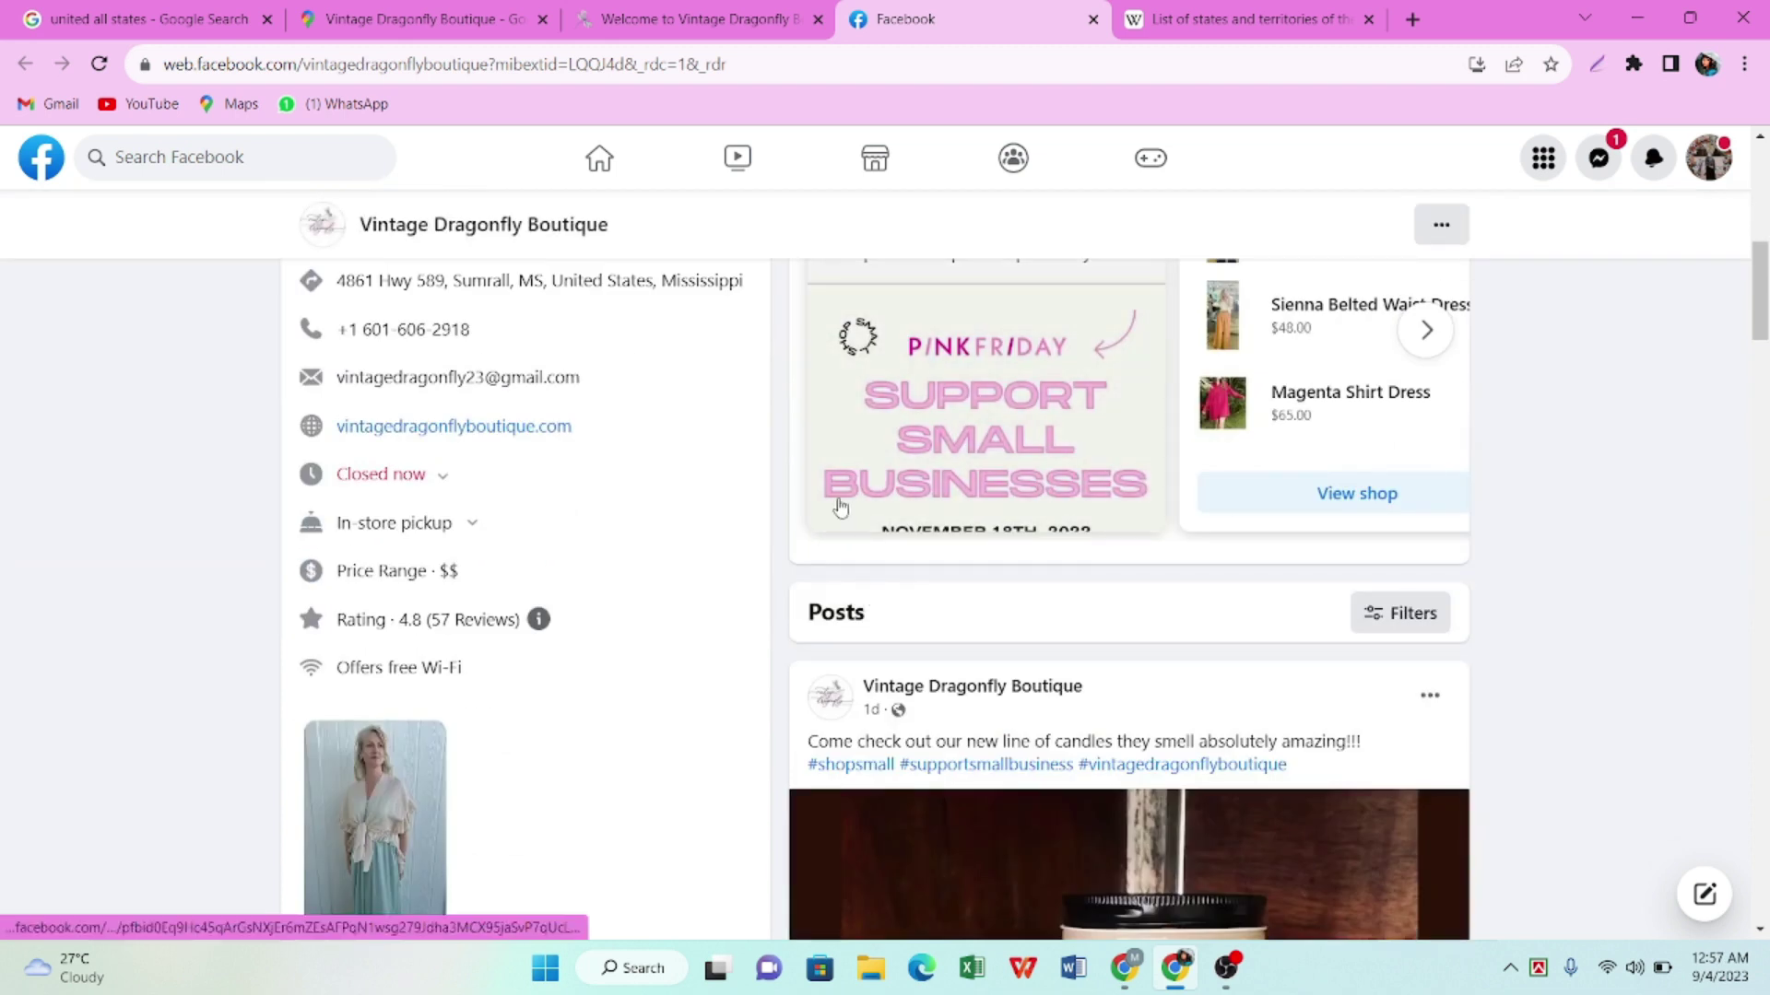
scroll(856, 530, down, 2)
scroll(856, 533, down, 10)
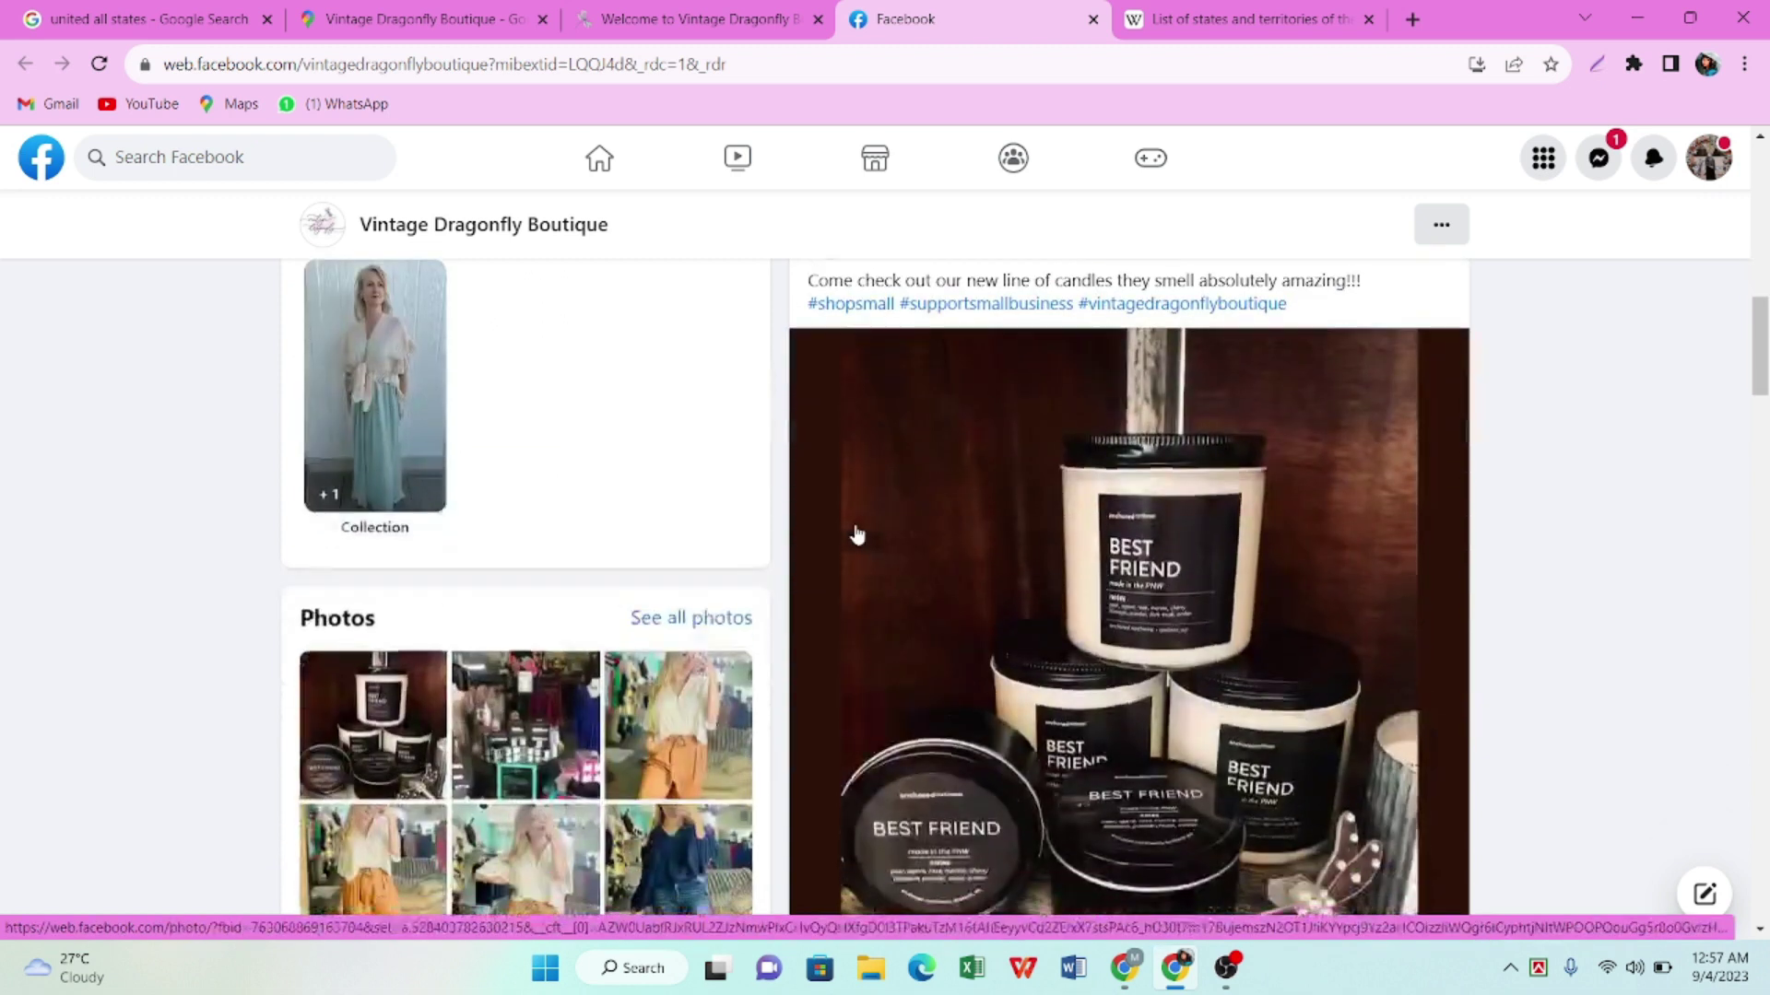
scroll(866, 540, down, 20)
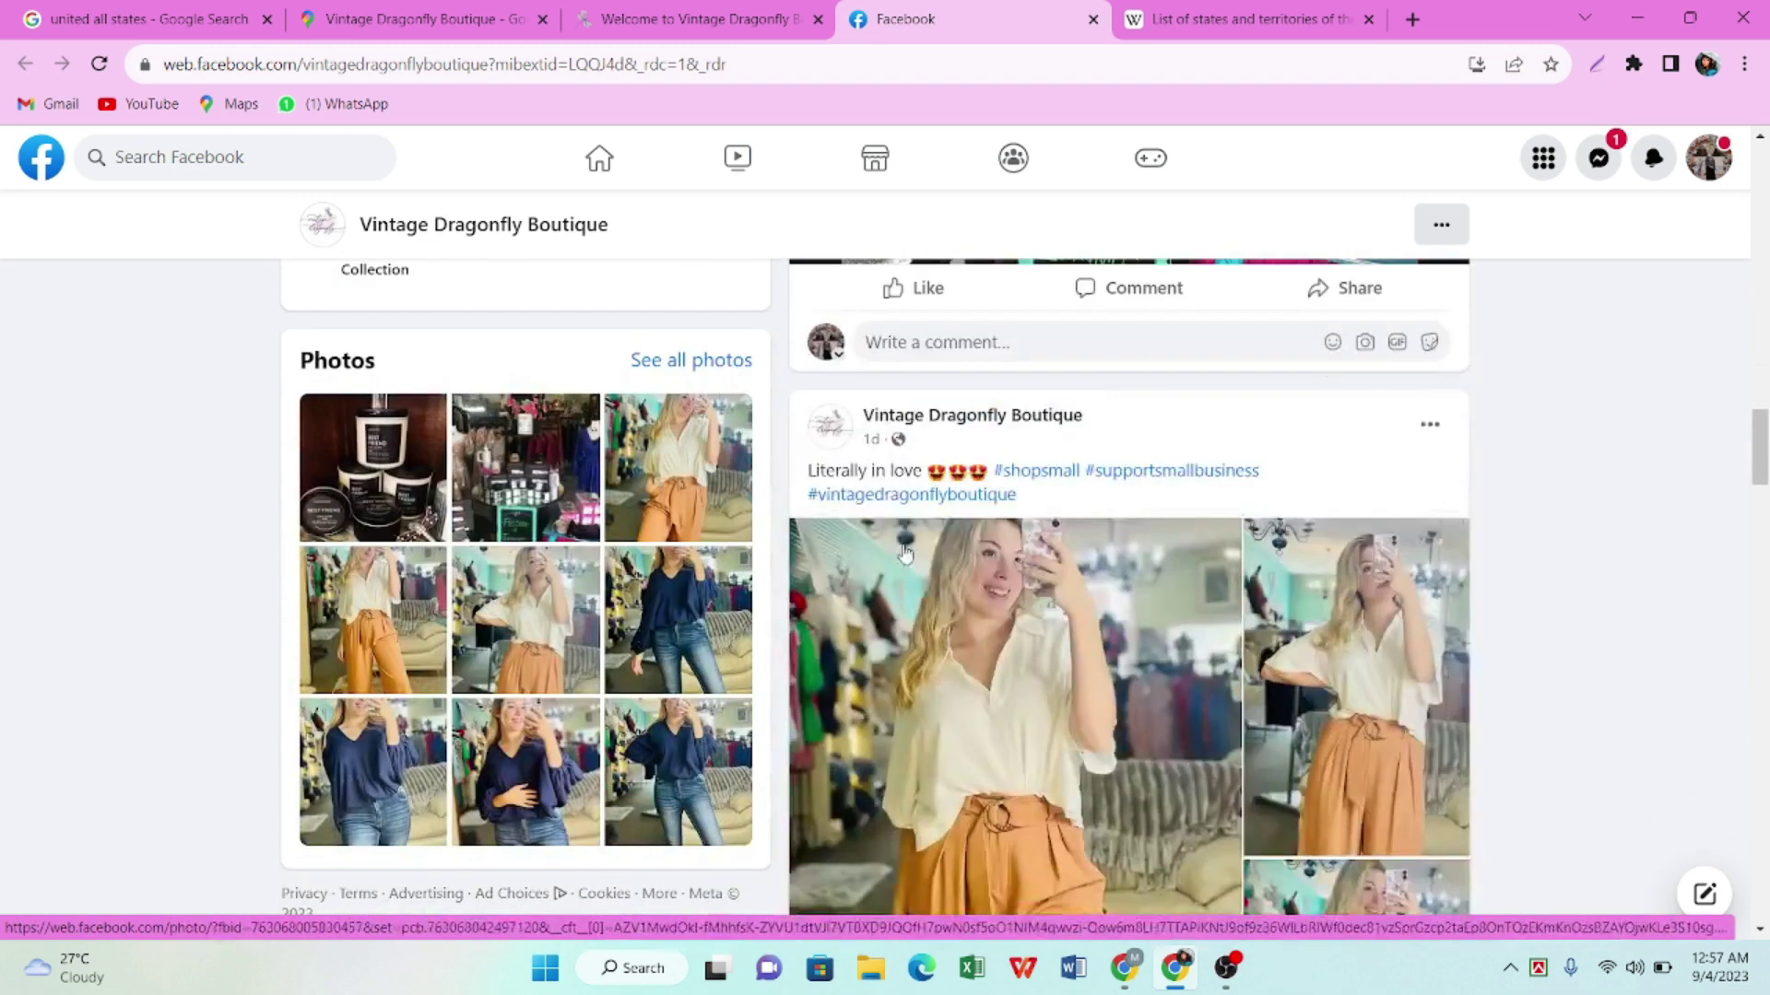
scroll(954, 615, up, 15)
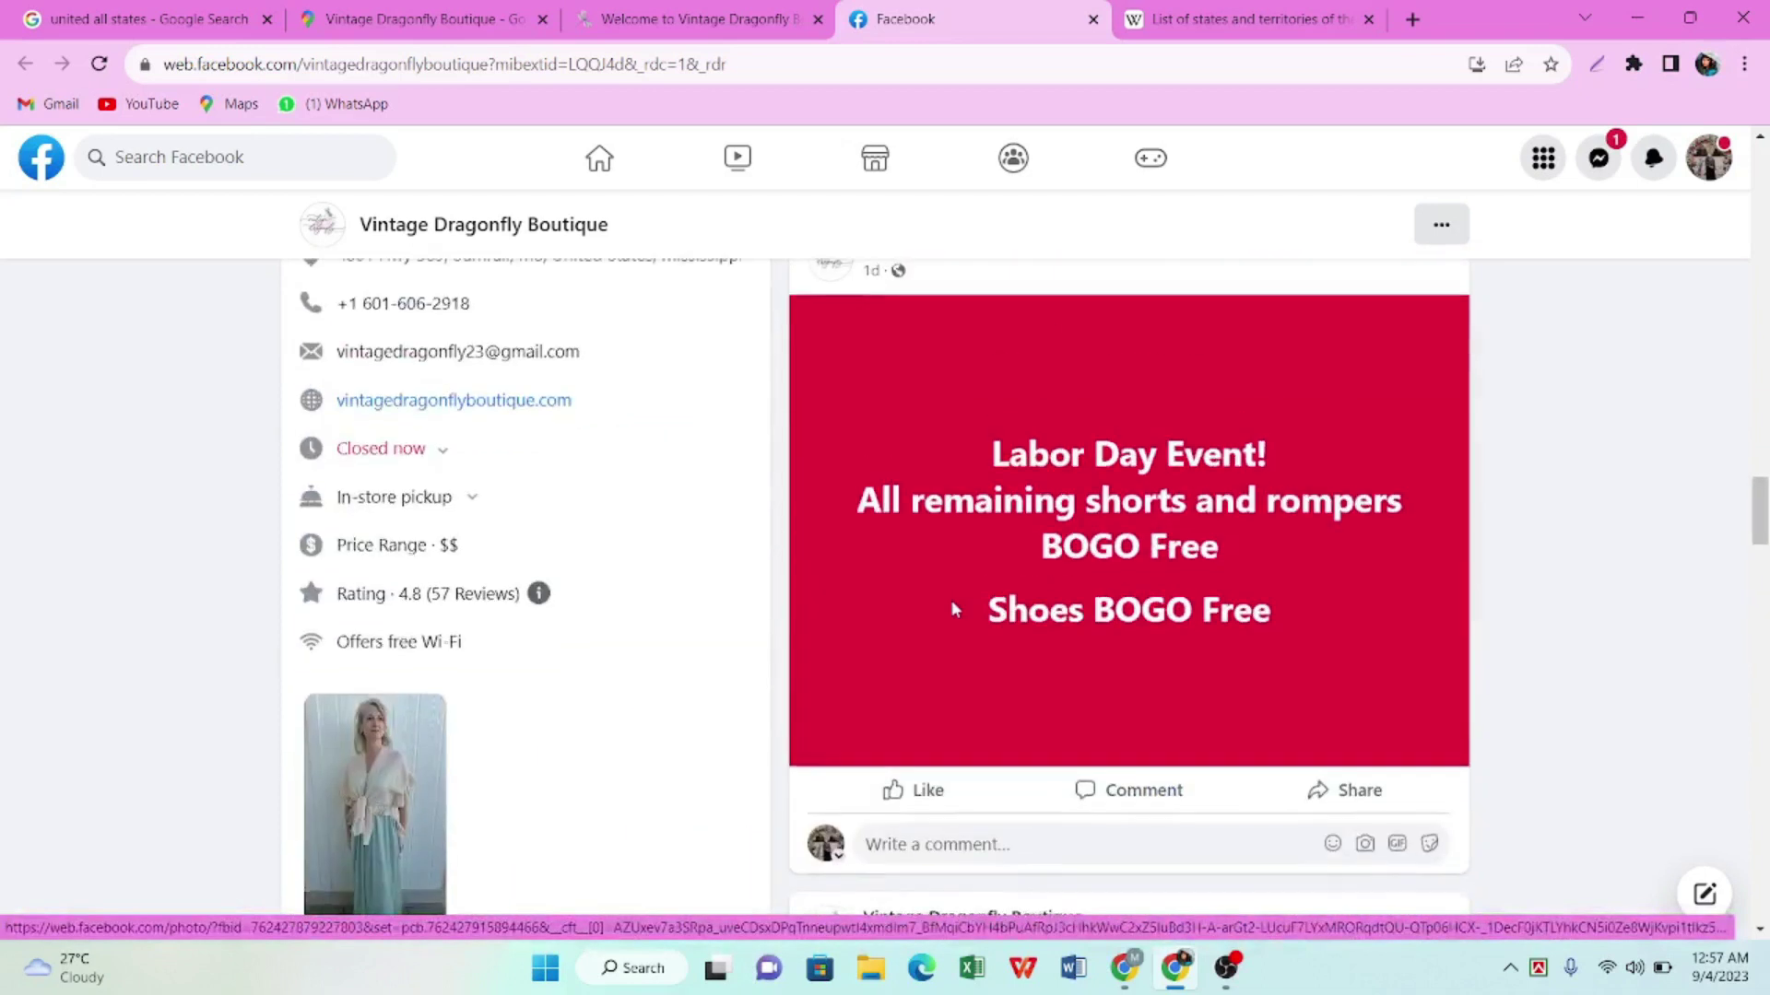
Go back to the boutique's website and scroll down to its footer
click(719, 16)
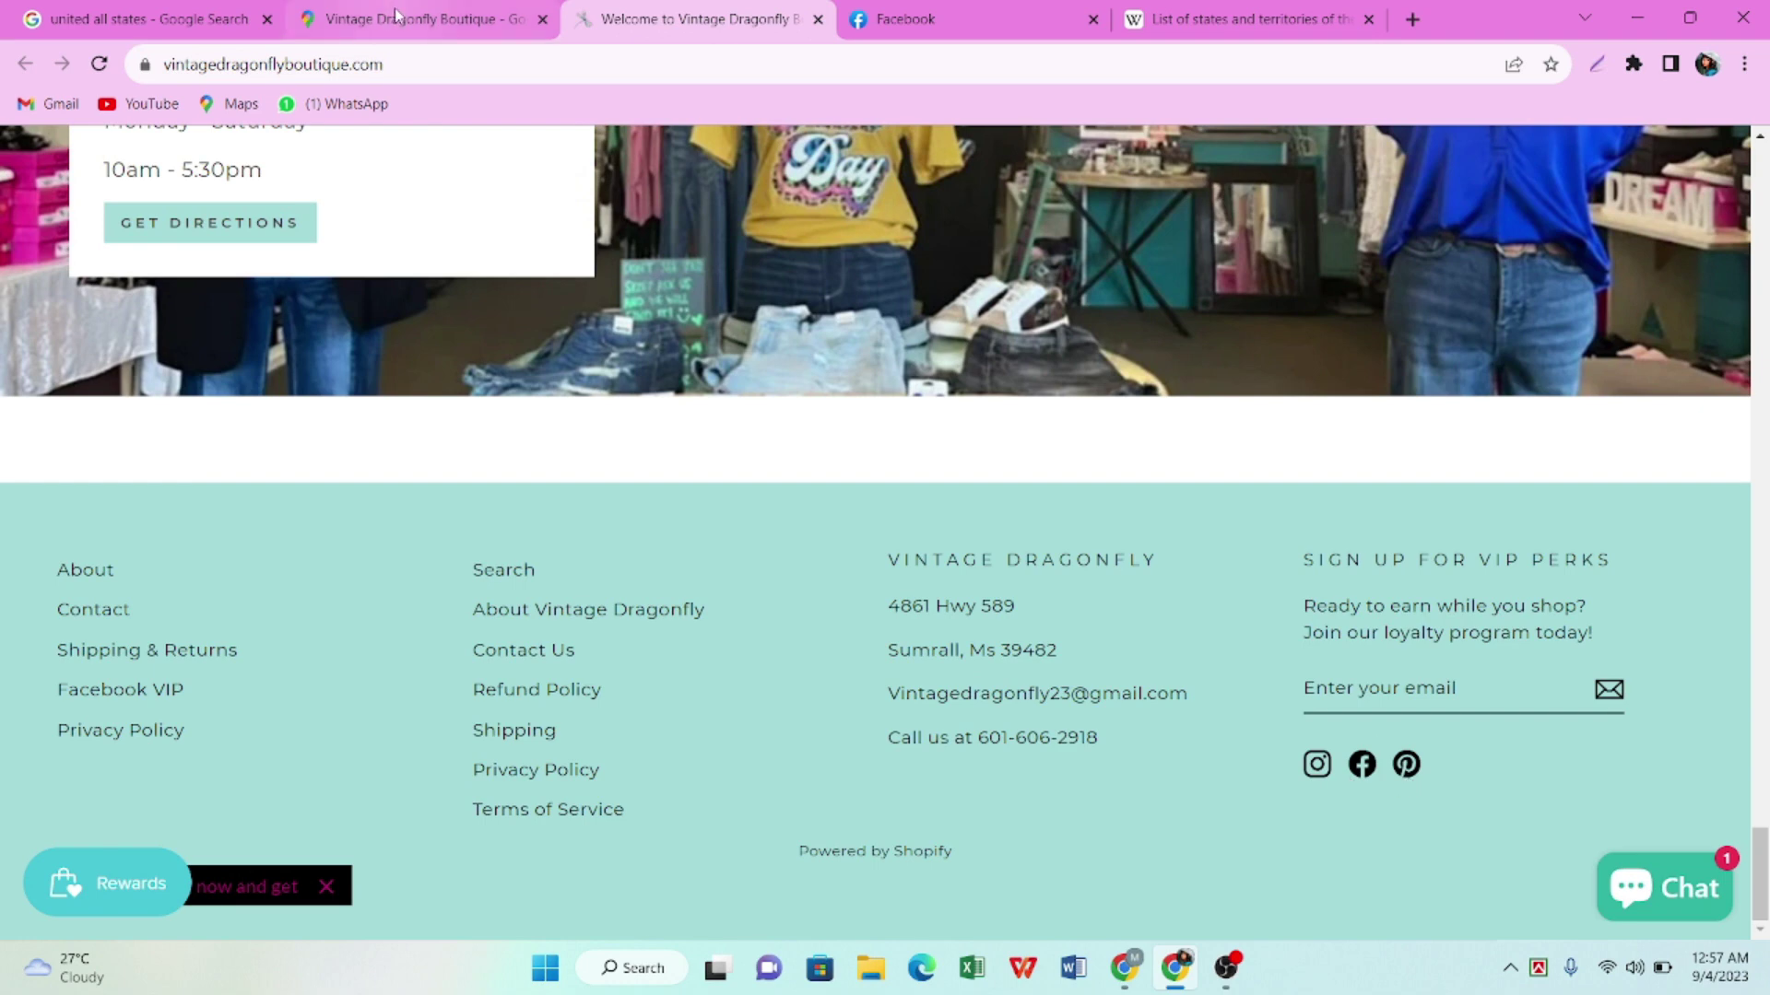
scroll(638, 516, up, 8)
scroll(638, 552, down, 5)
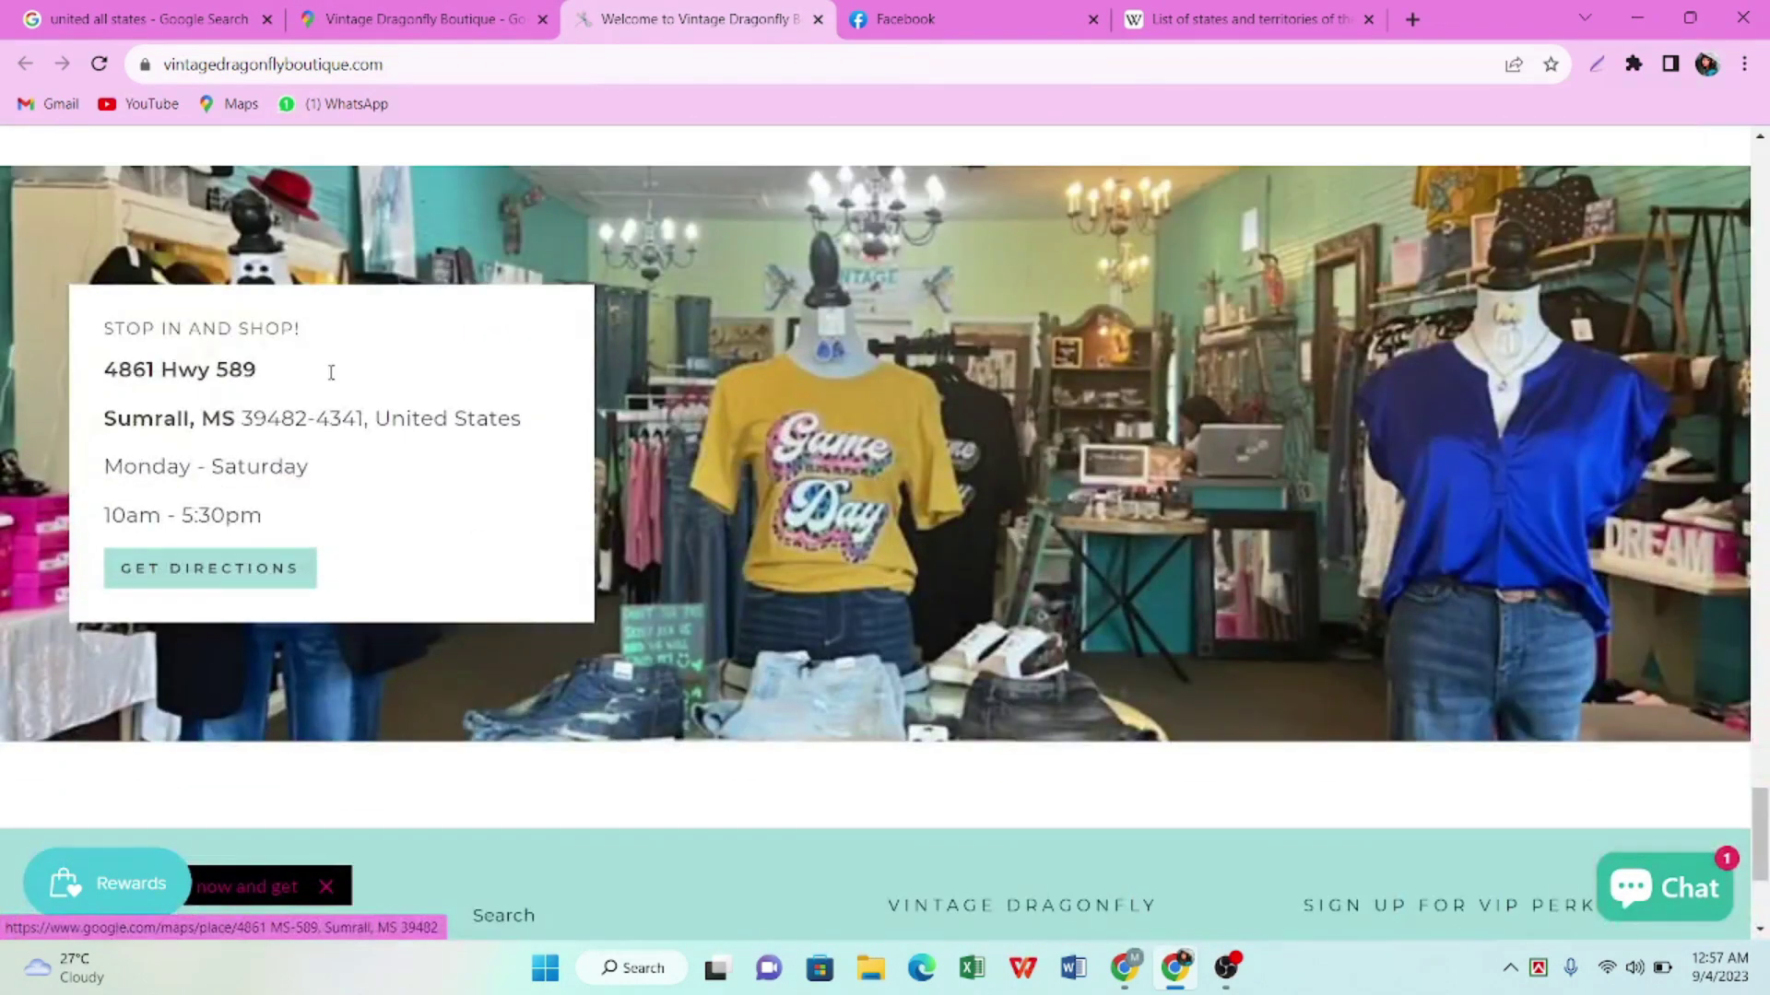
scroll(940, 508, up, 10)
scroll(922, 332, up, 10)
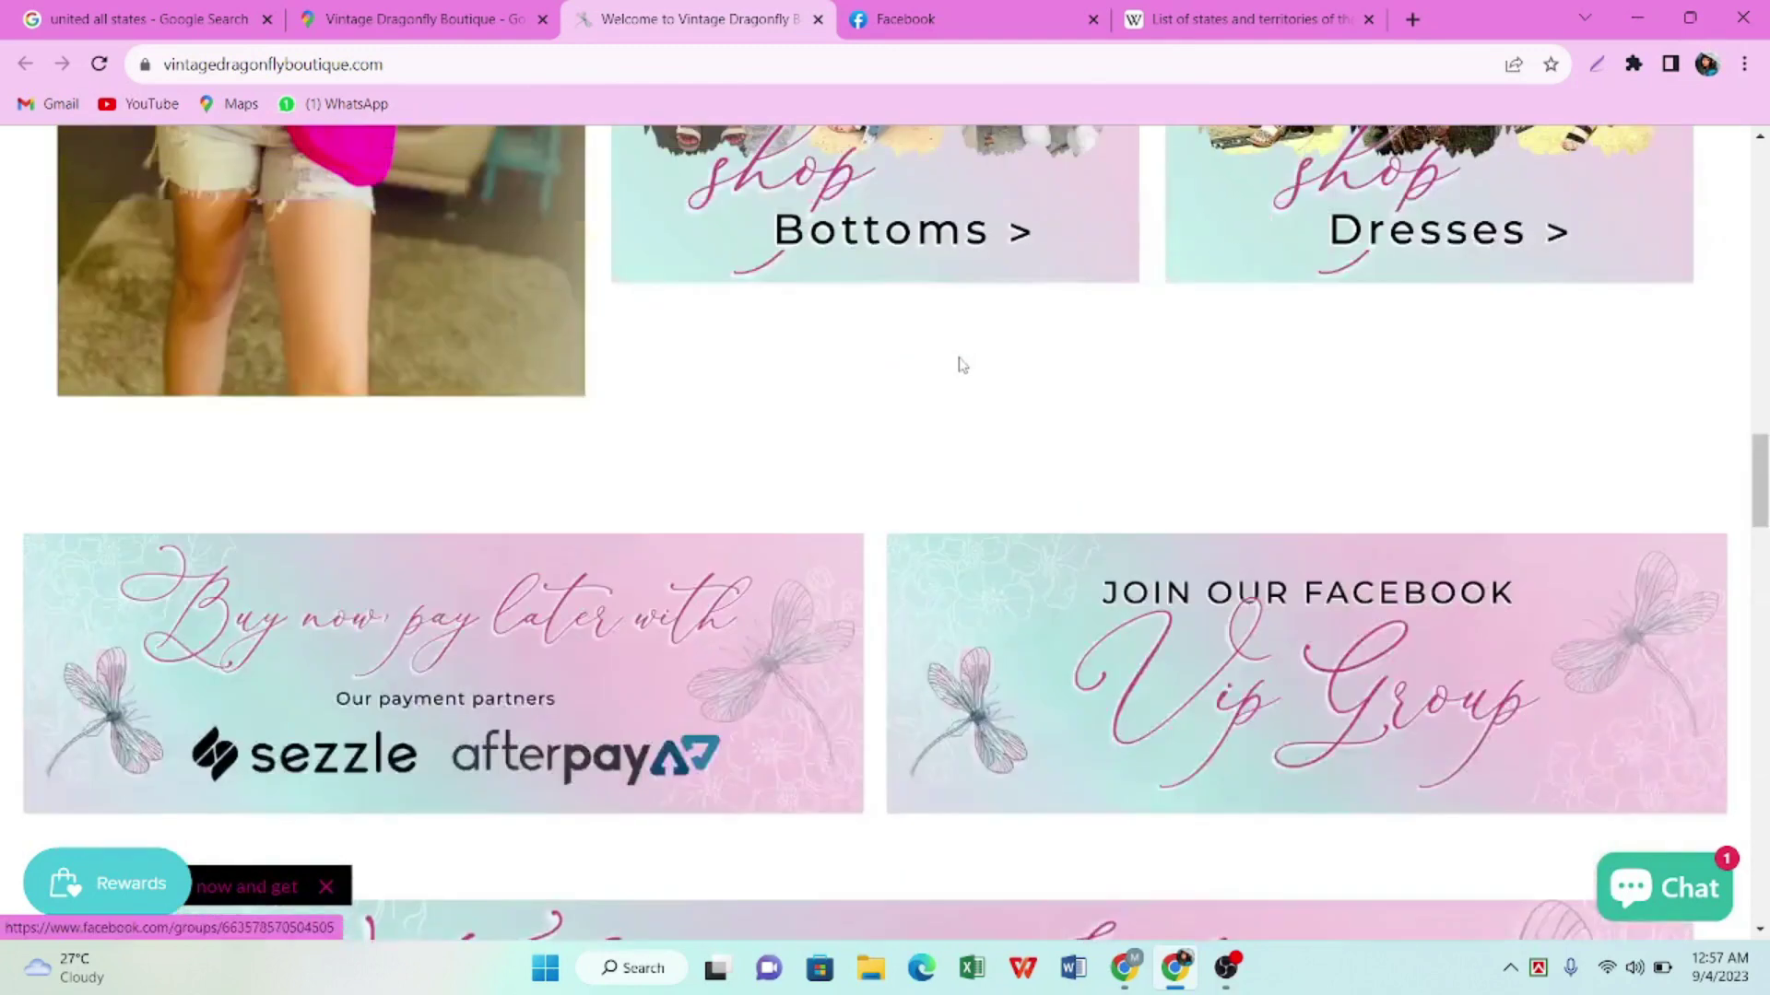
scroll(986, 343, down, 20)
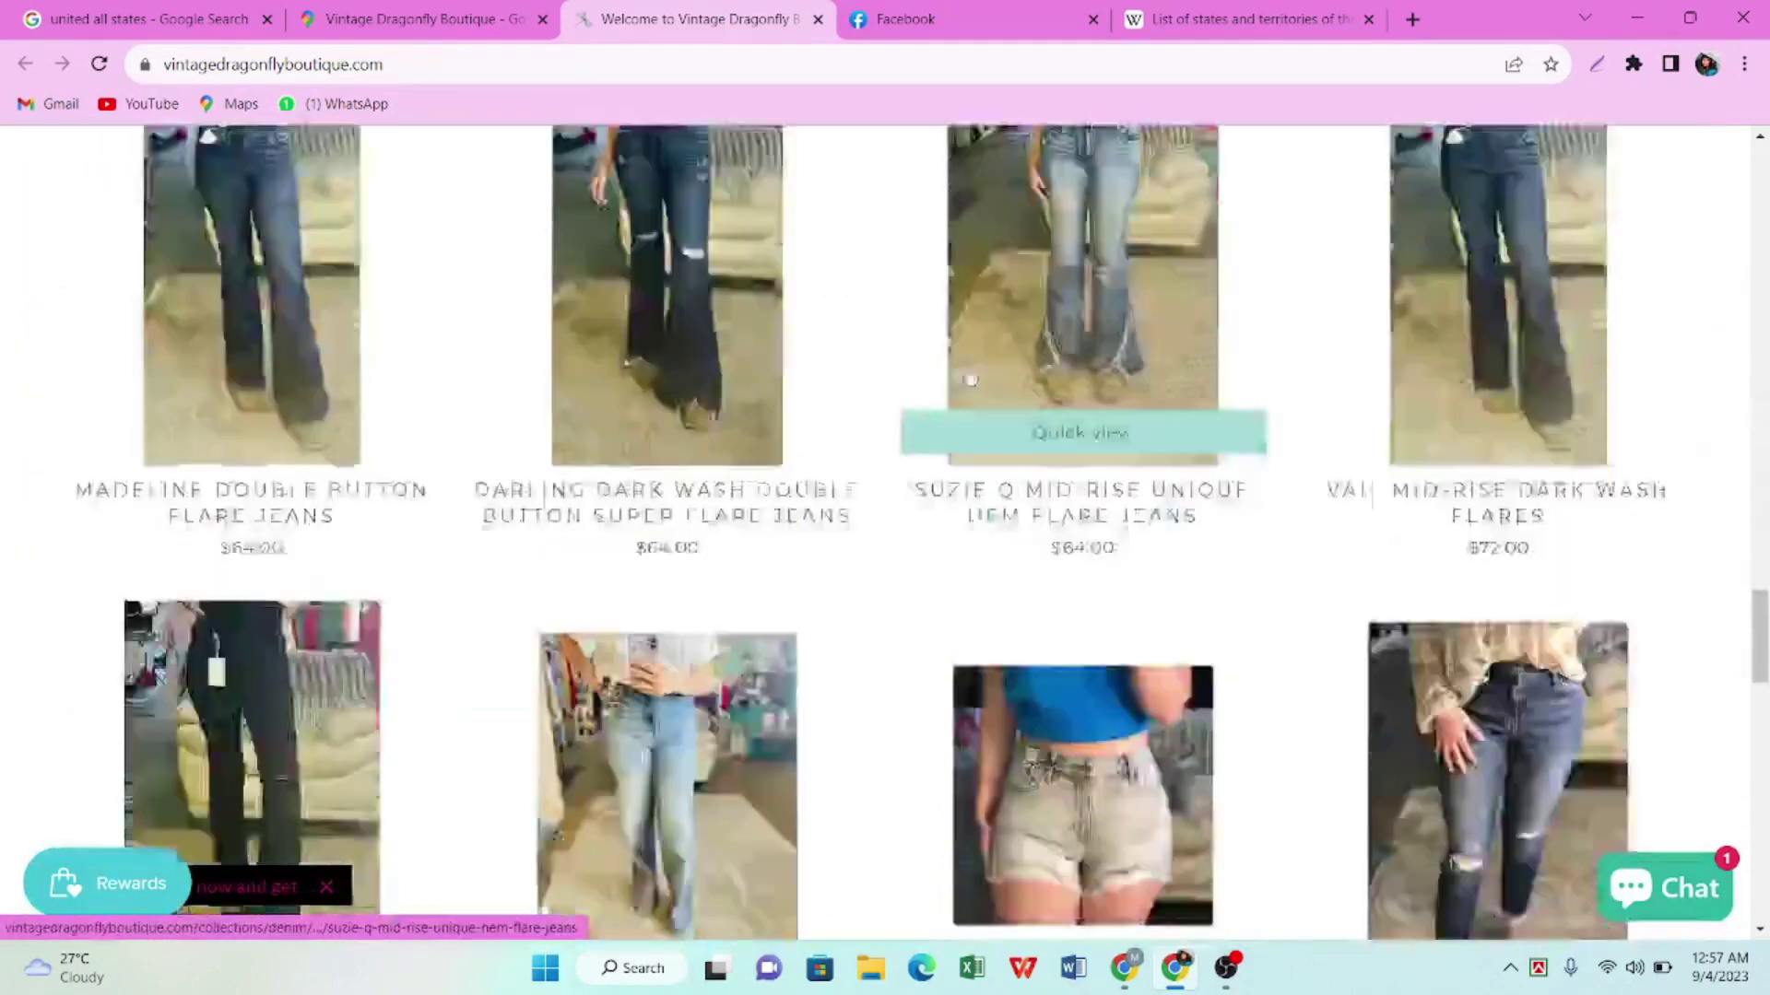
drag(1745, 772, 1740, 940)
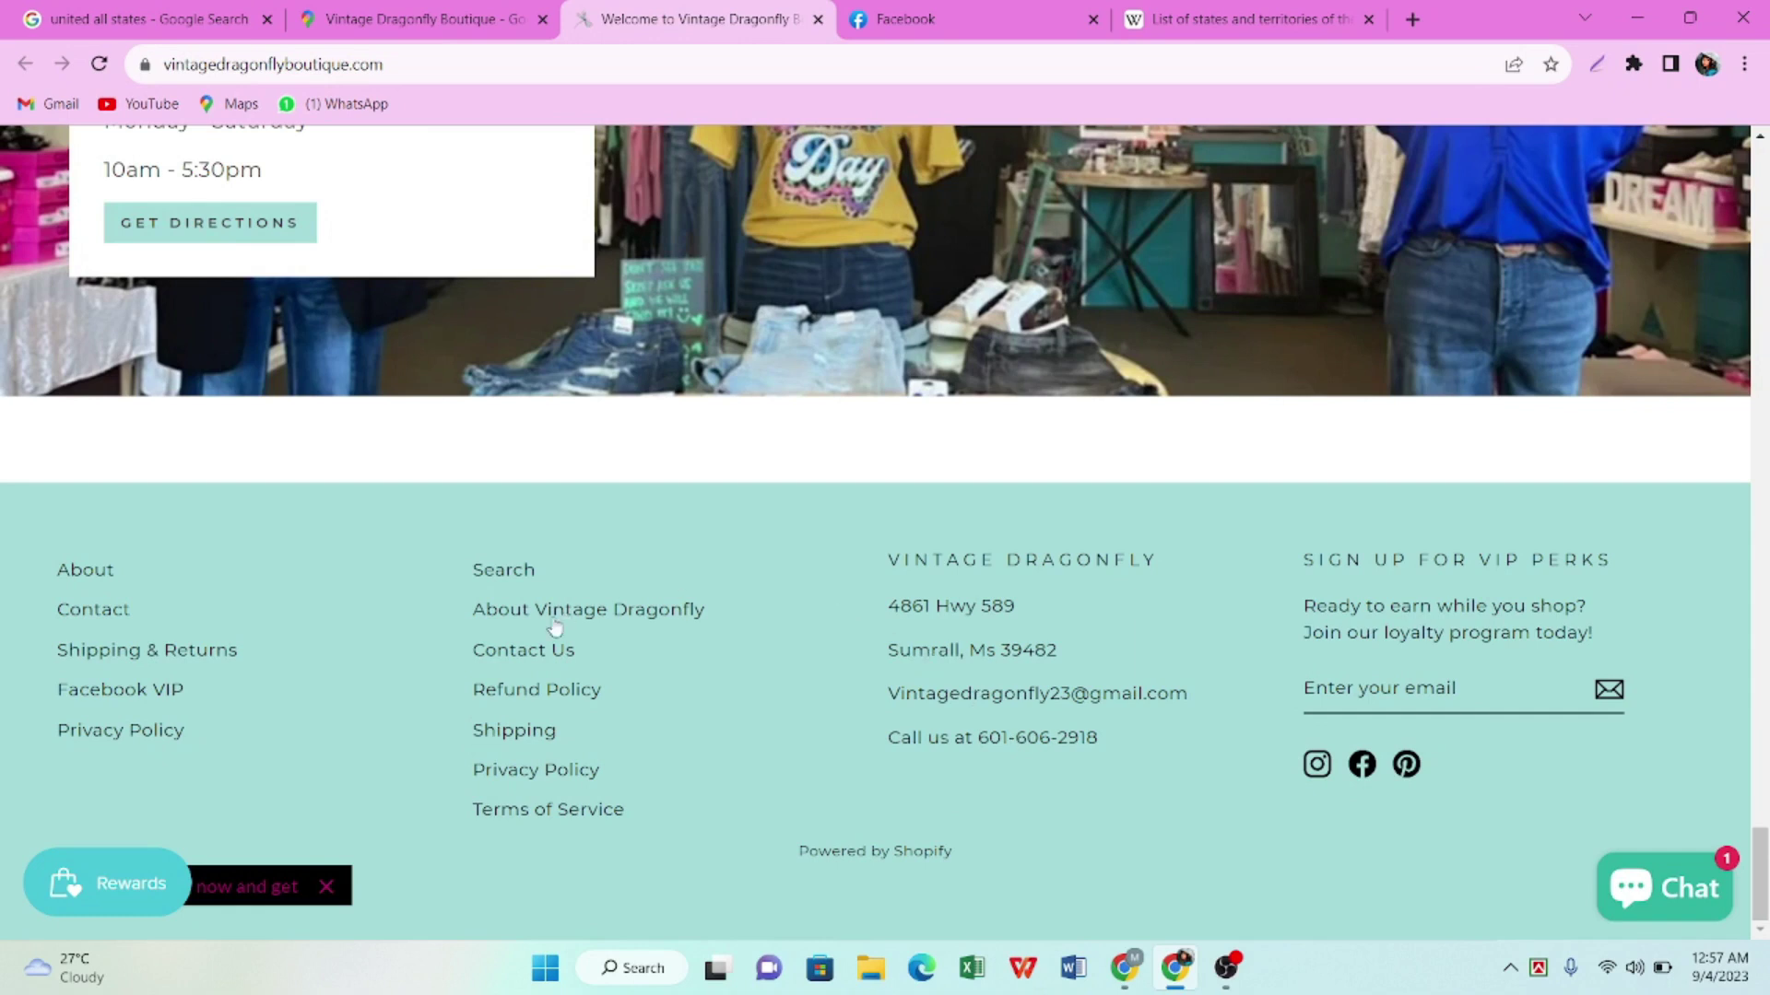
Open Contact Us in a new tab and check its Name, Email and Message fields
middle_click(549, 651)
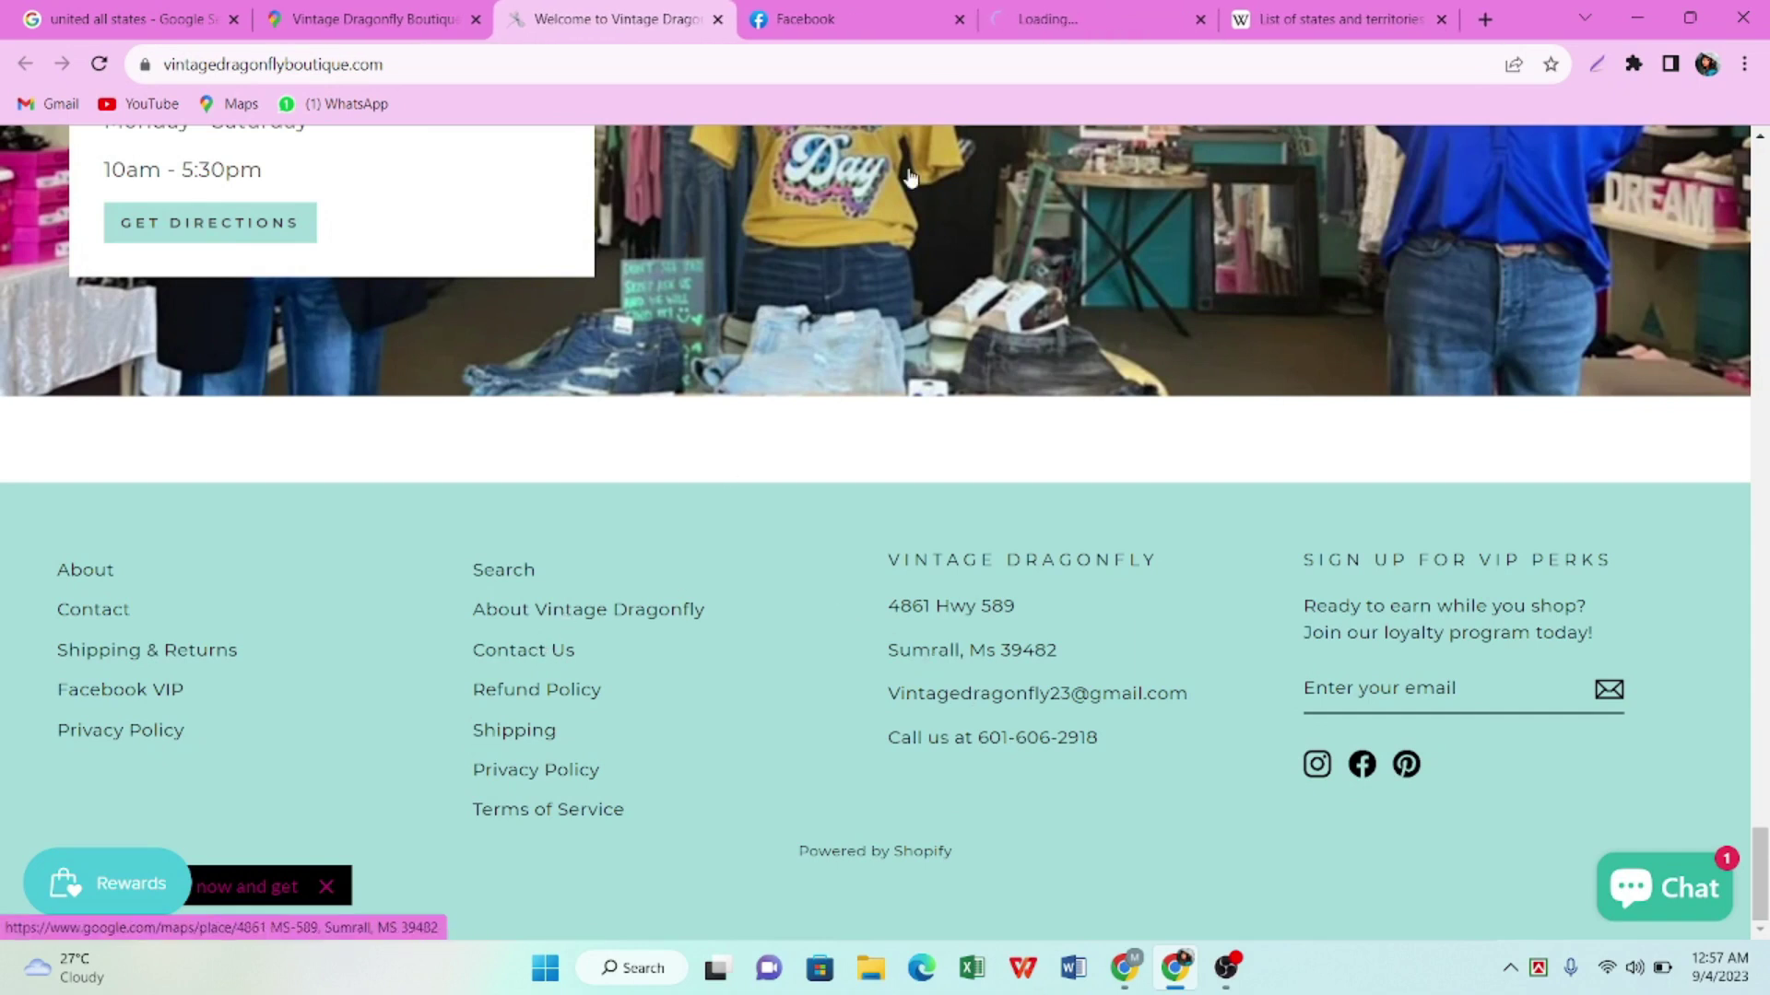
click(1072, 17)
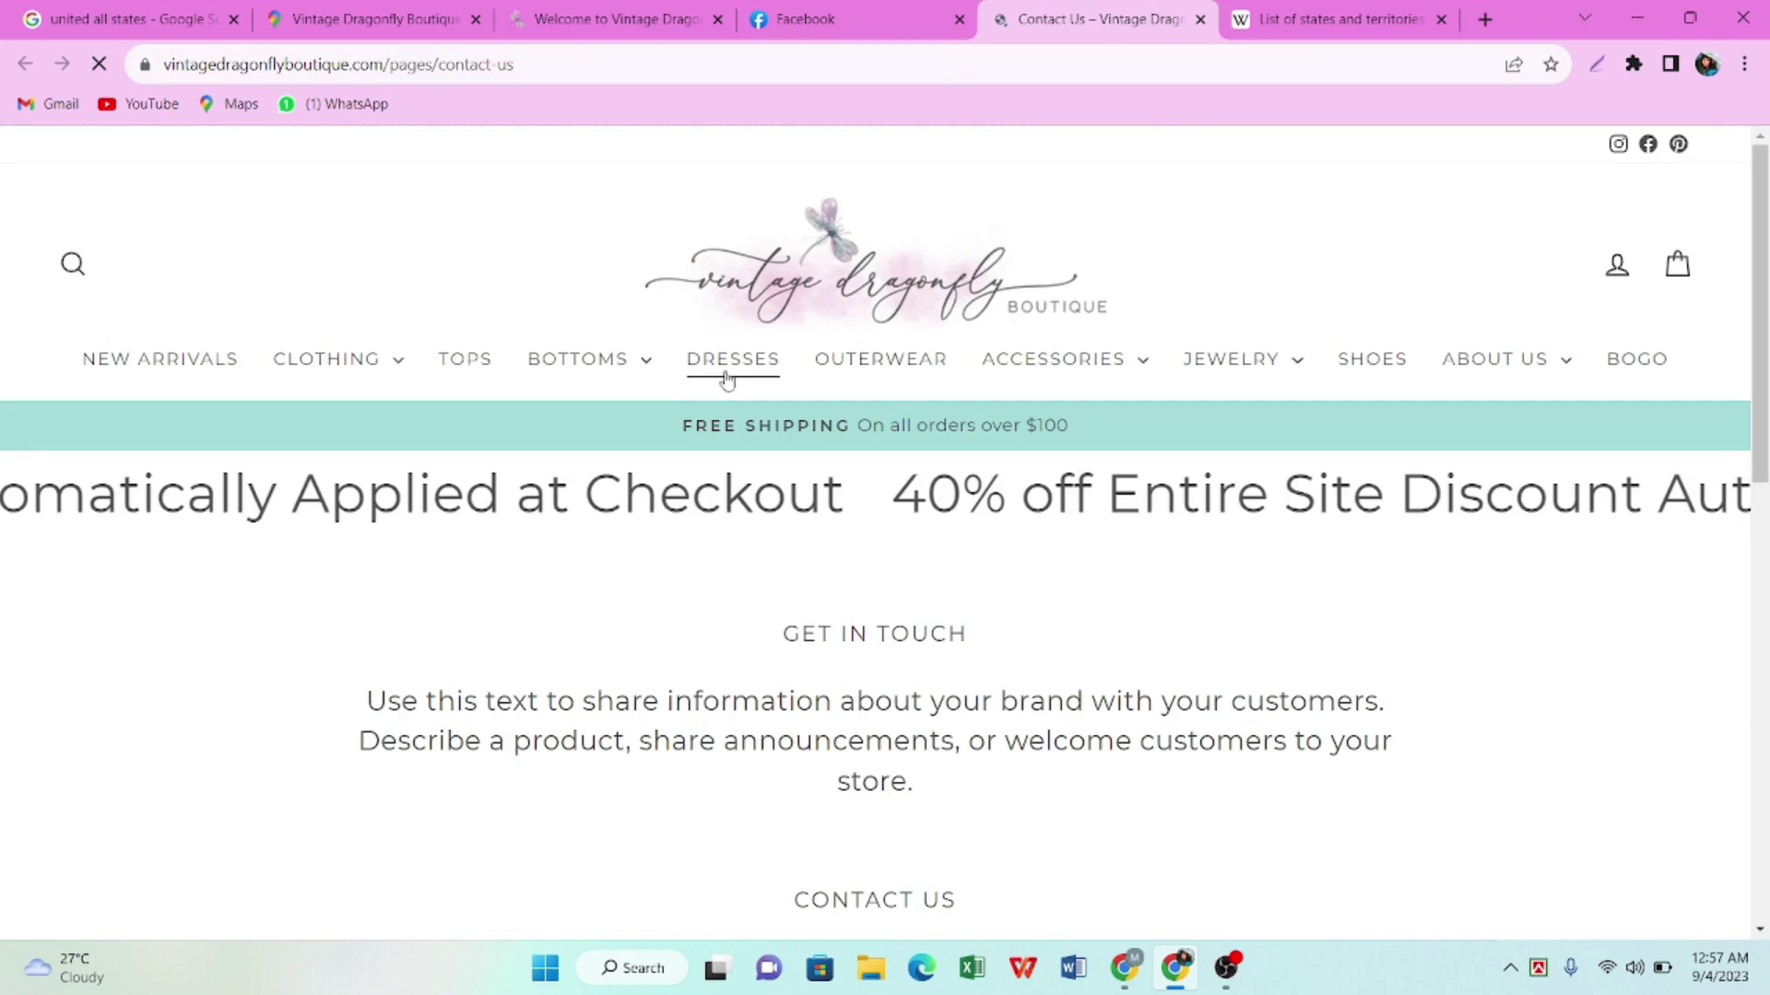
scroll(723, 498, down, 10)
scroll(722, 498, up, 5)
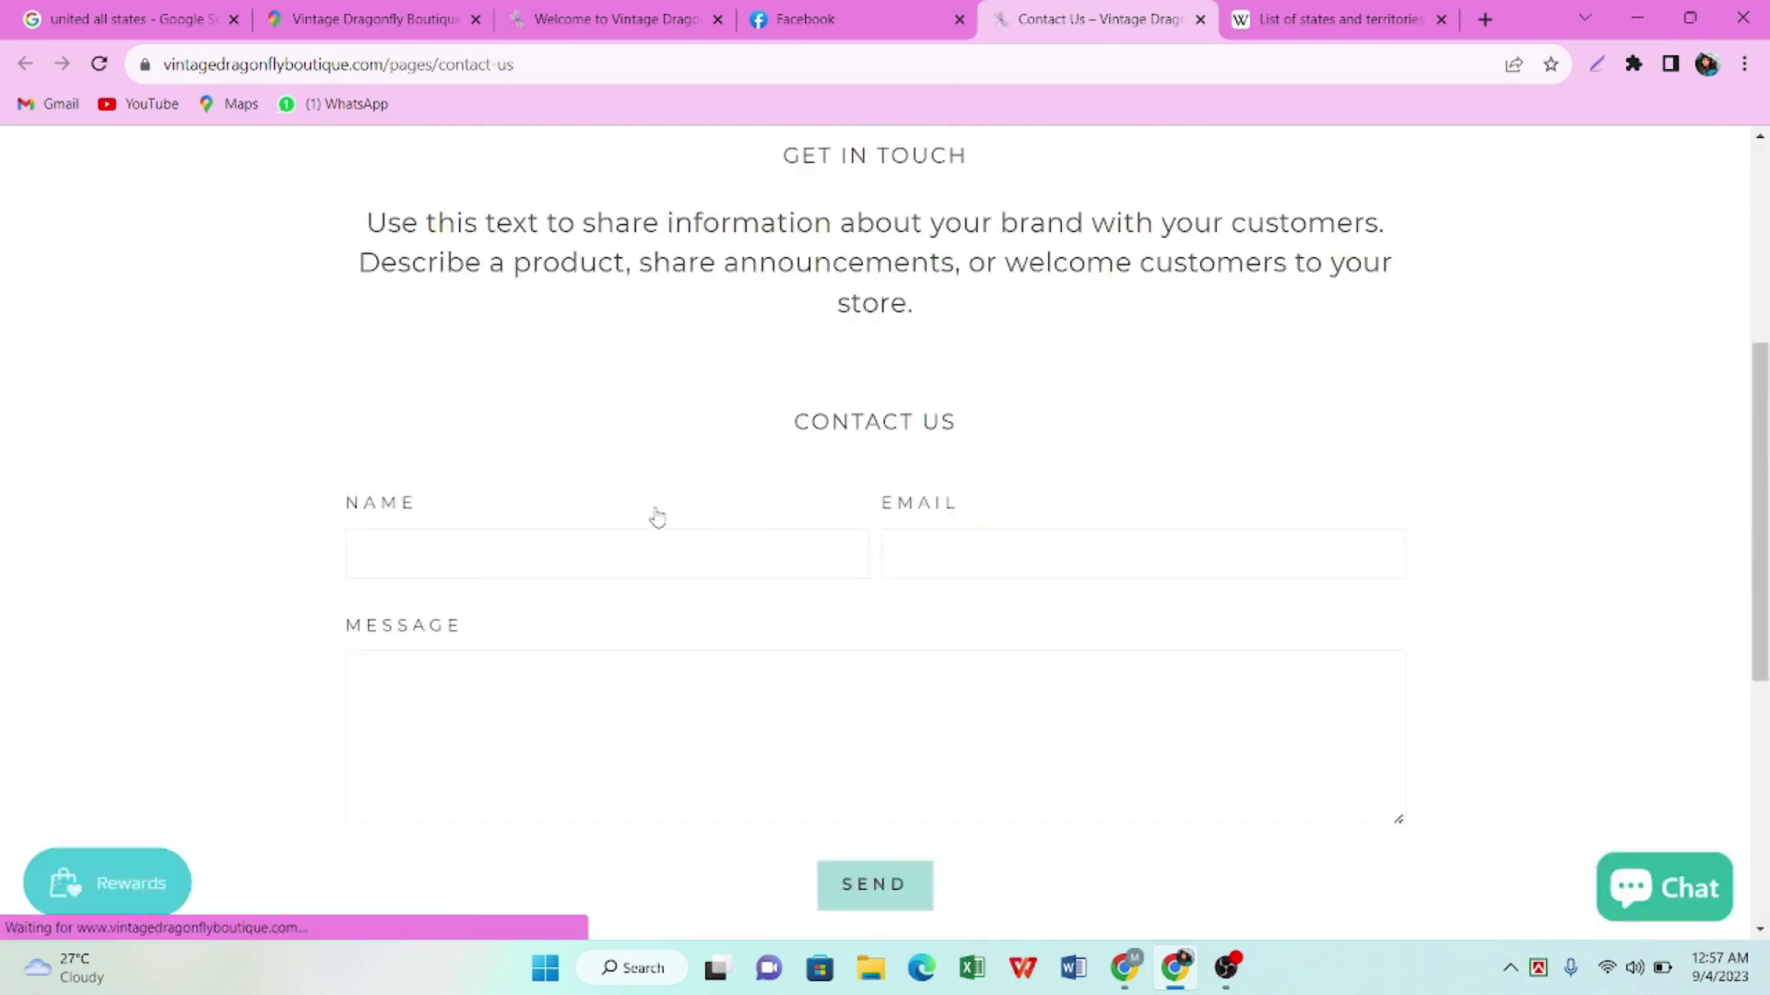
click(394, 564)
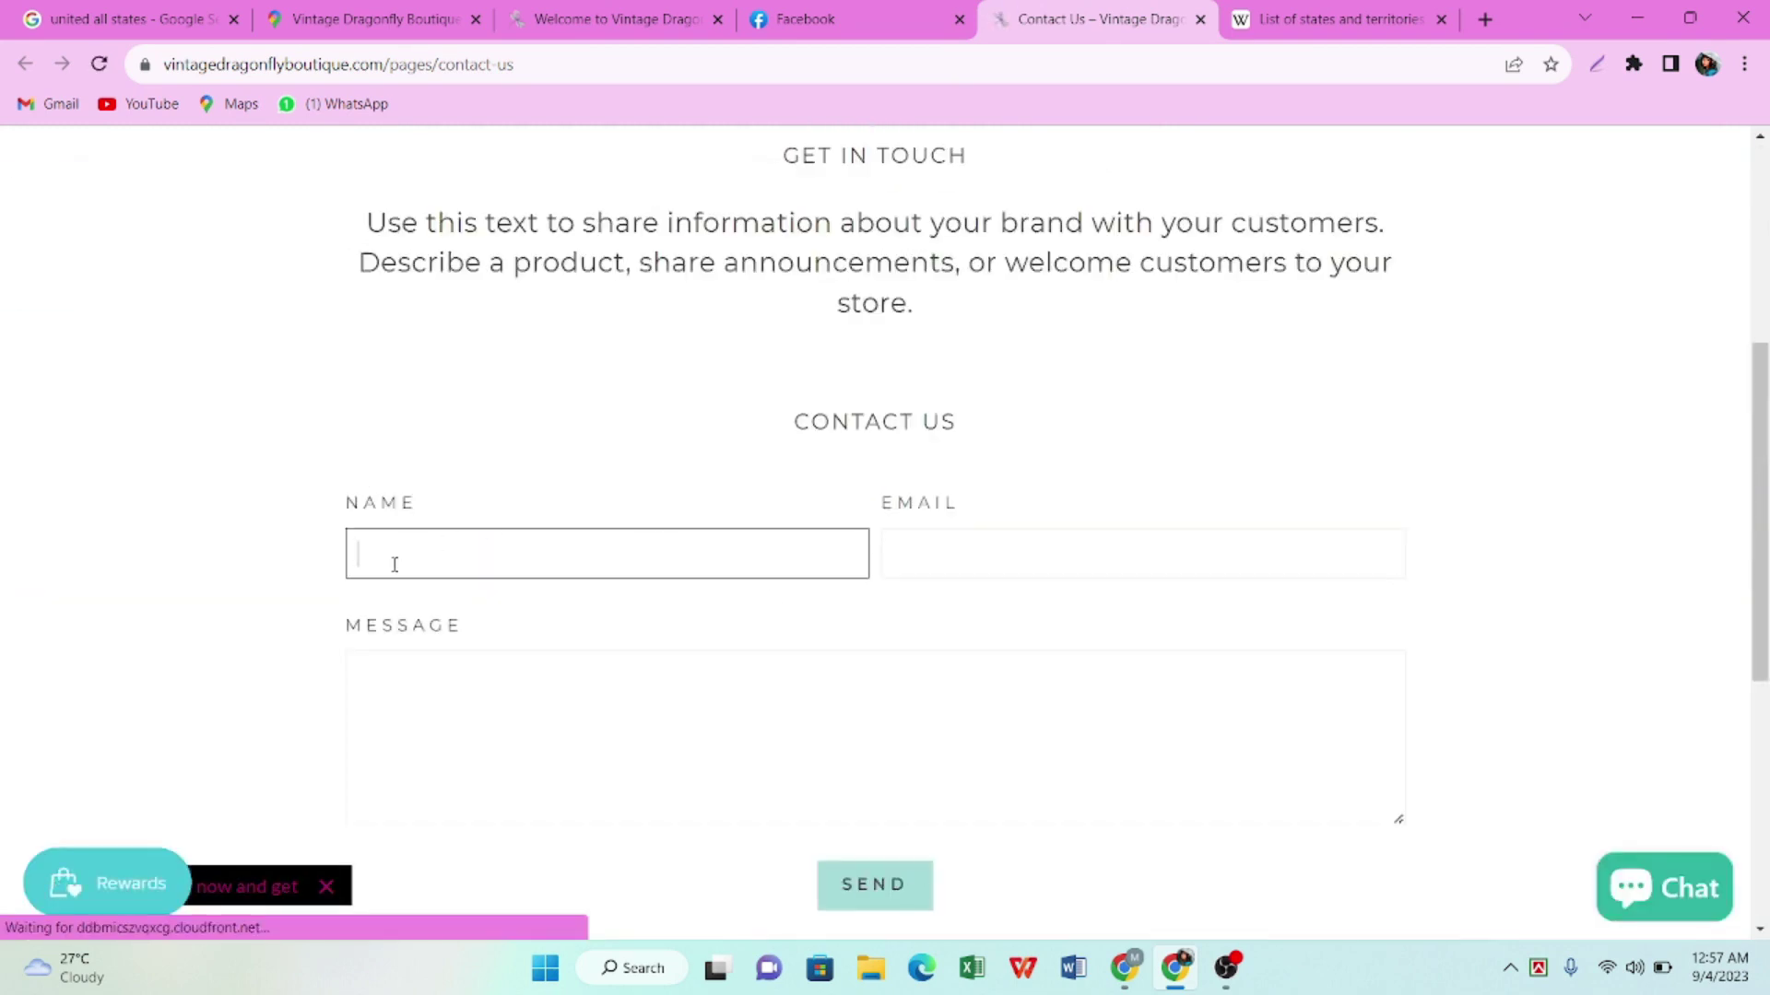
click(978, 564)
click(465, 655)
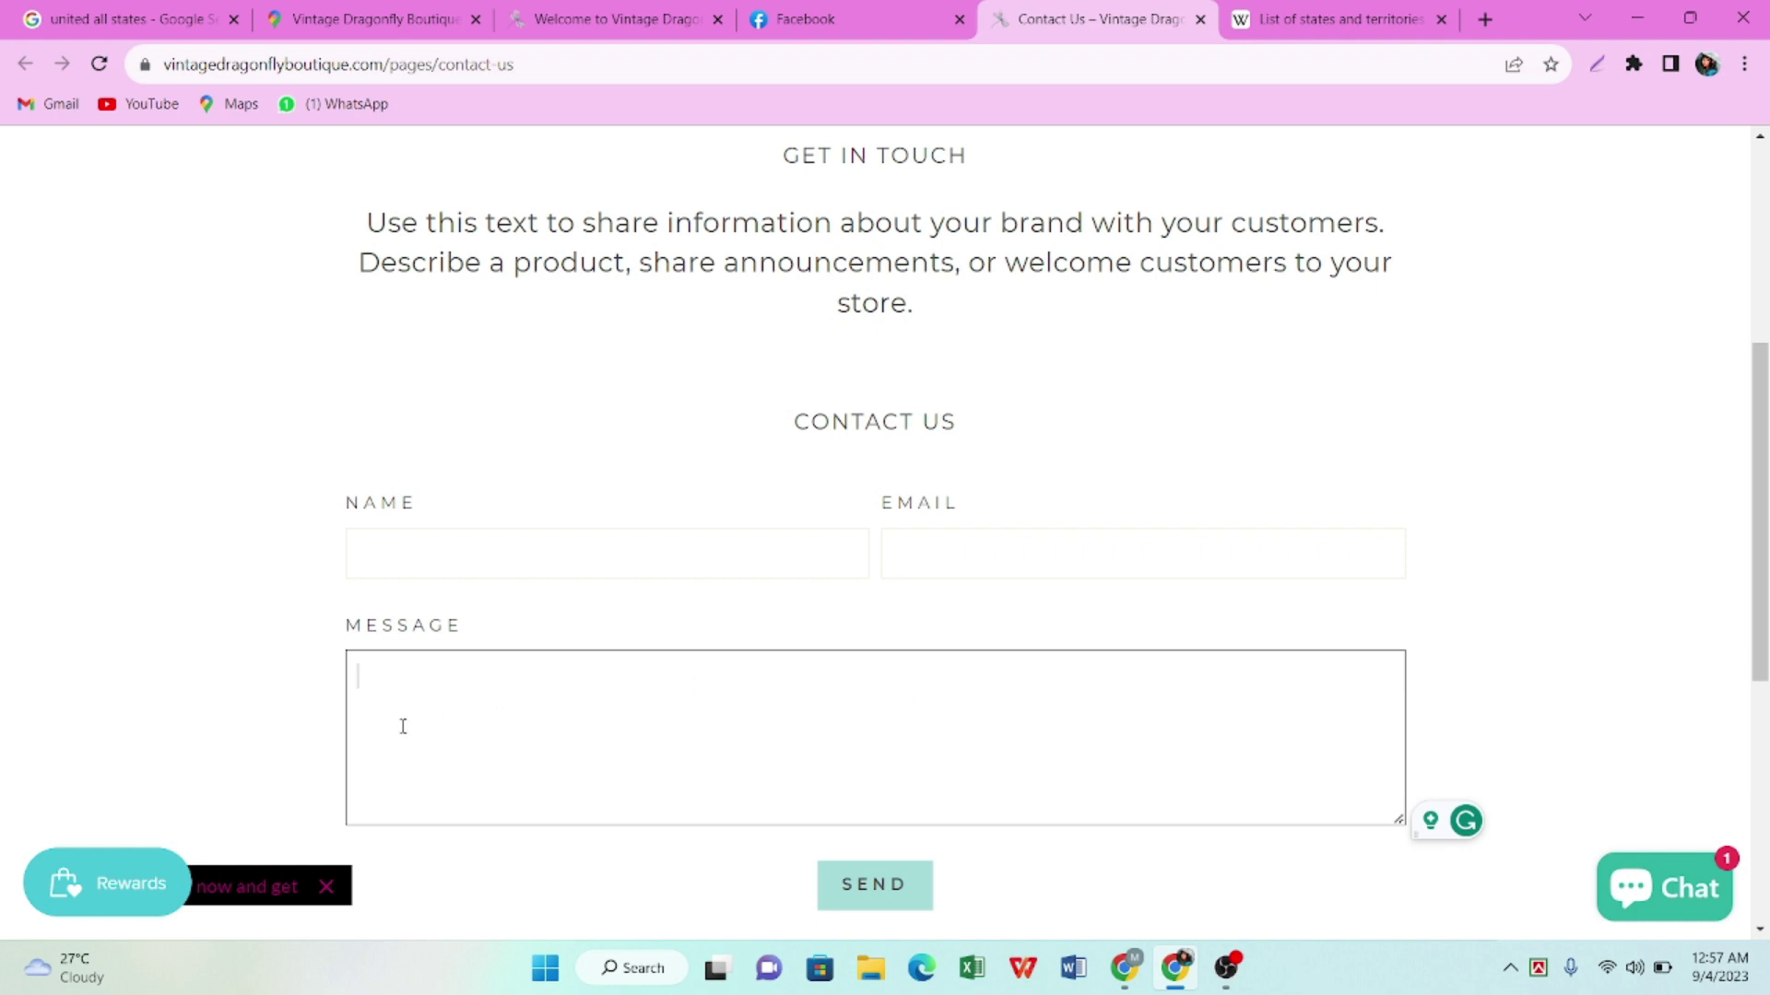
Return to the Google Maps tab and close Vintage Dragonfly Boutique's details to show all results
click(642, 20)
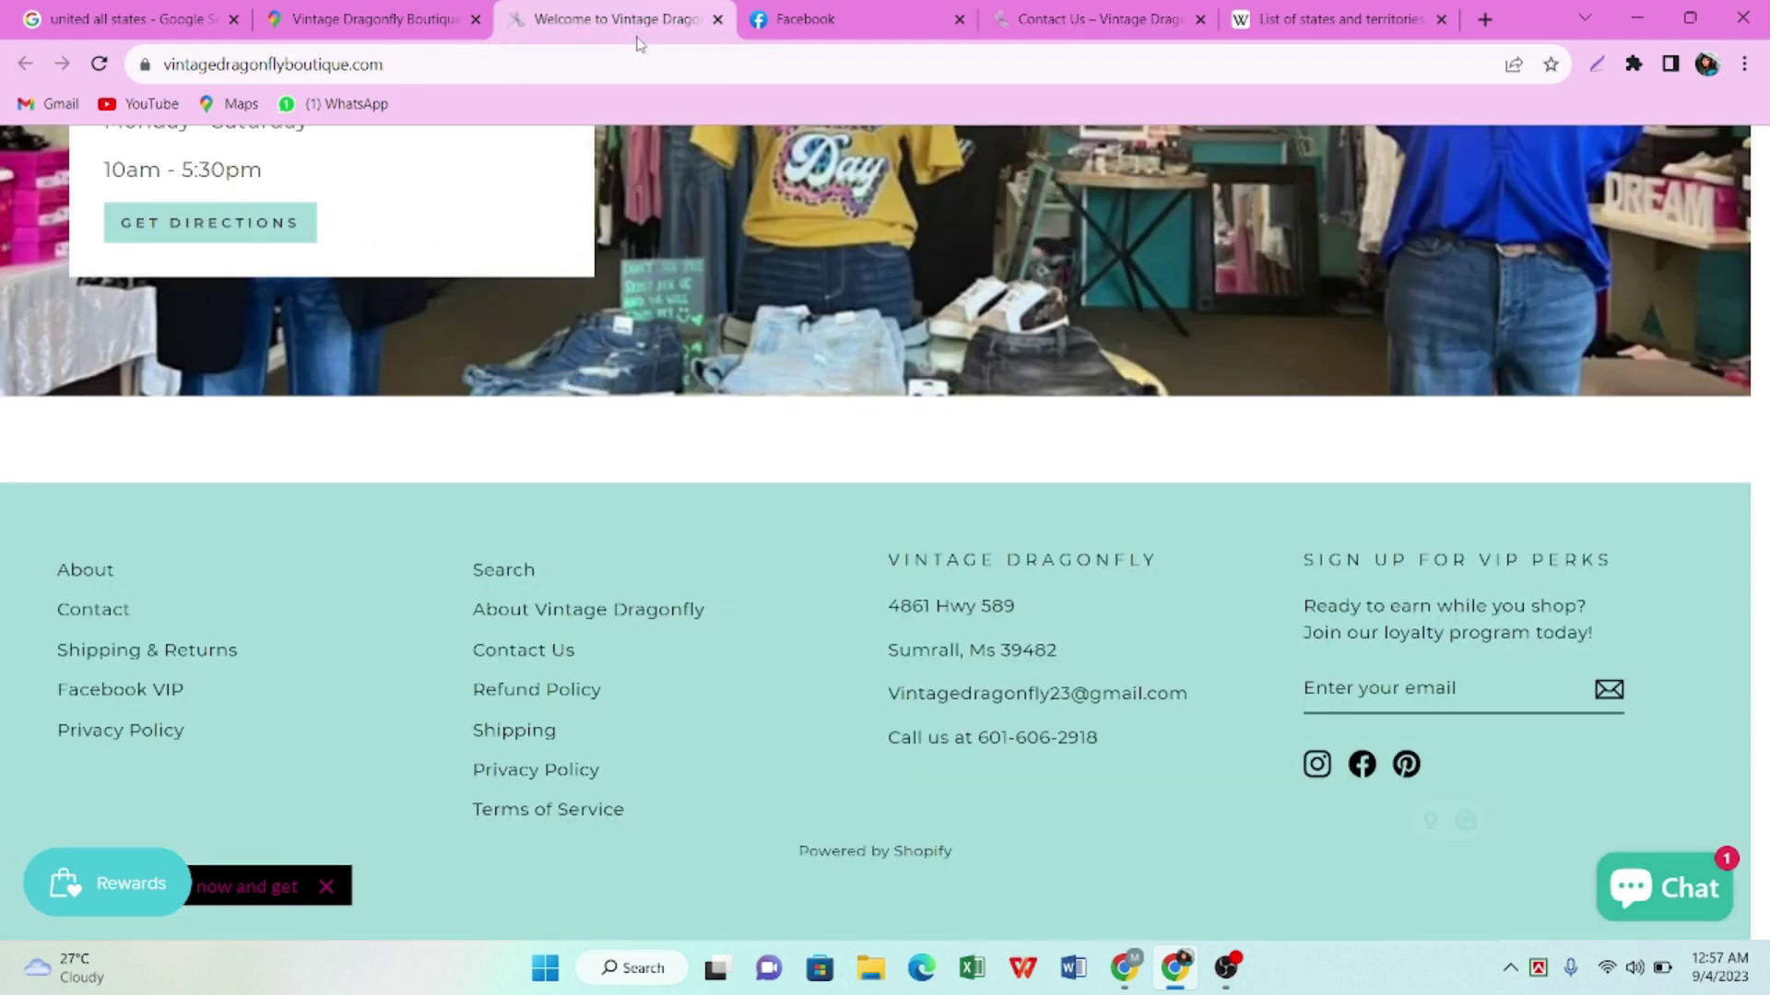
click(352, 20)
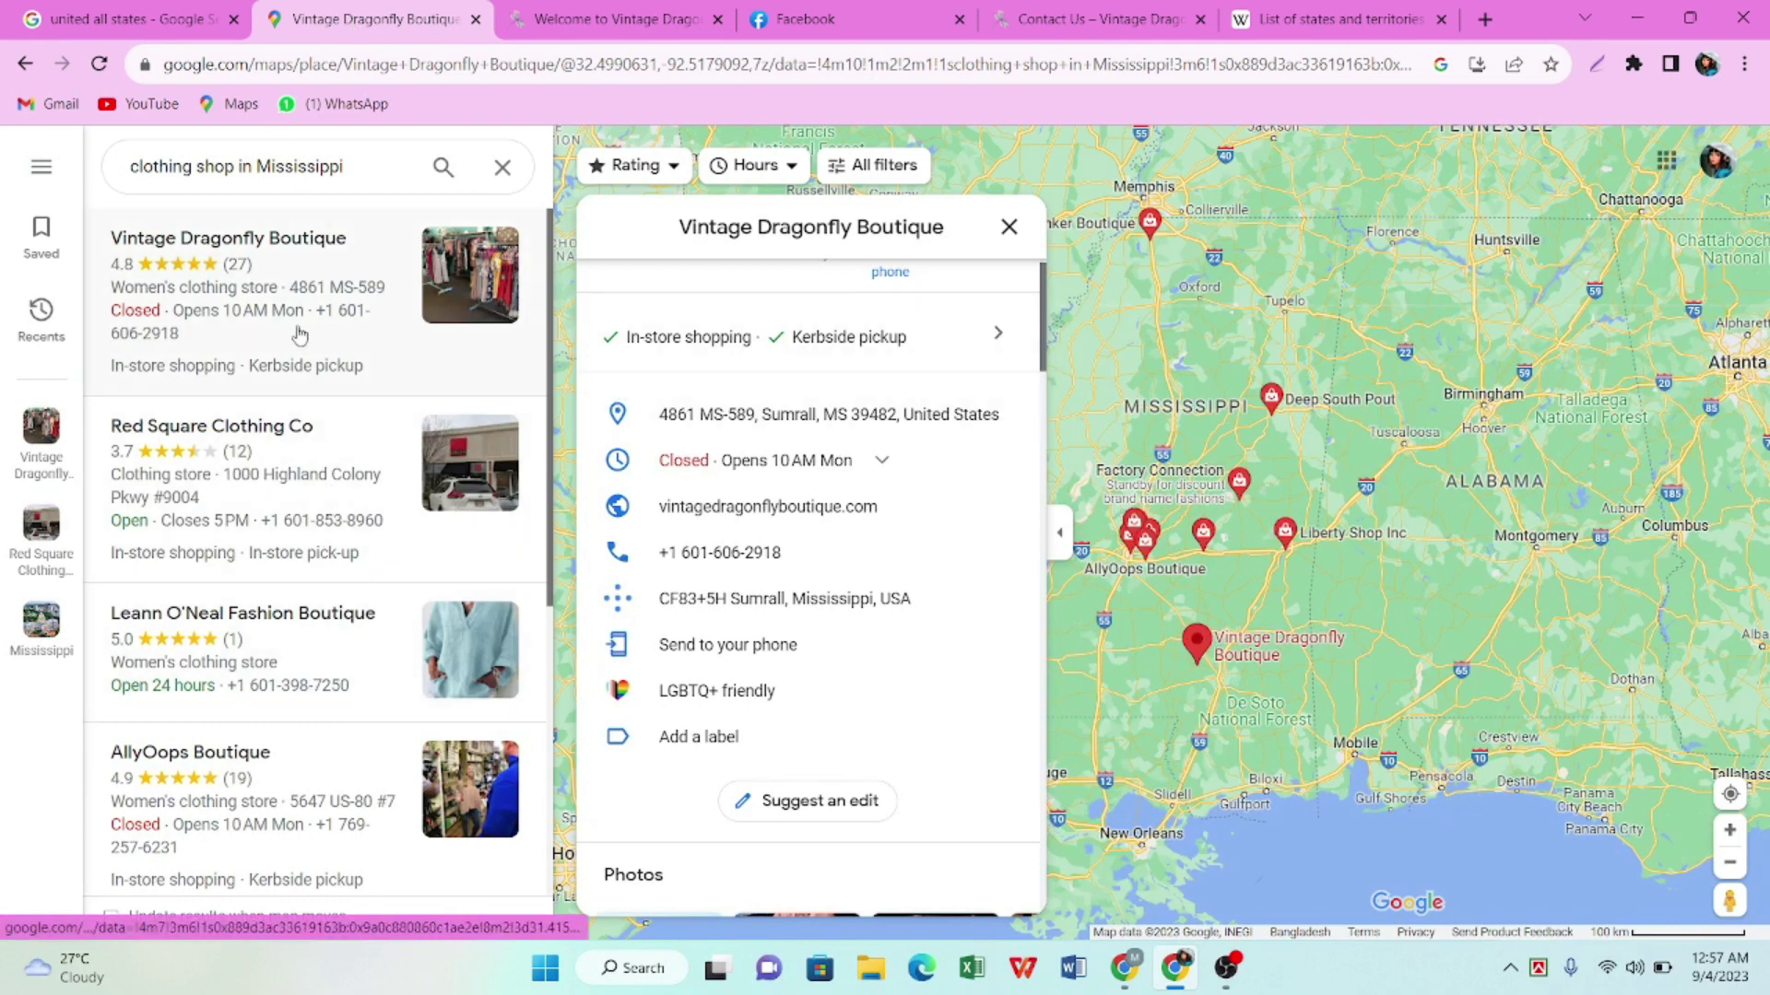
click(1007, 227)
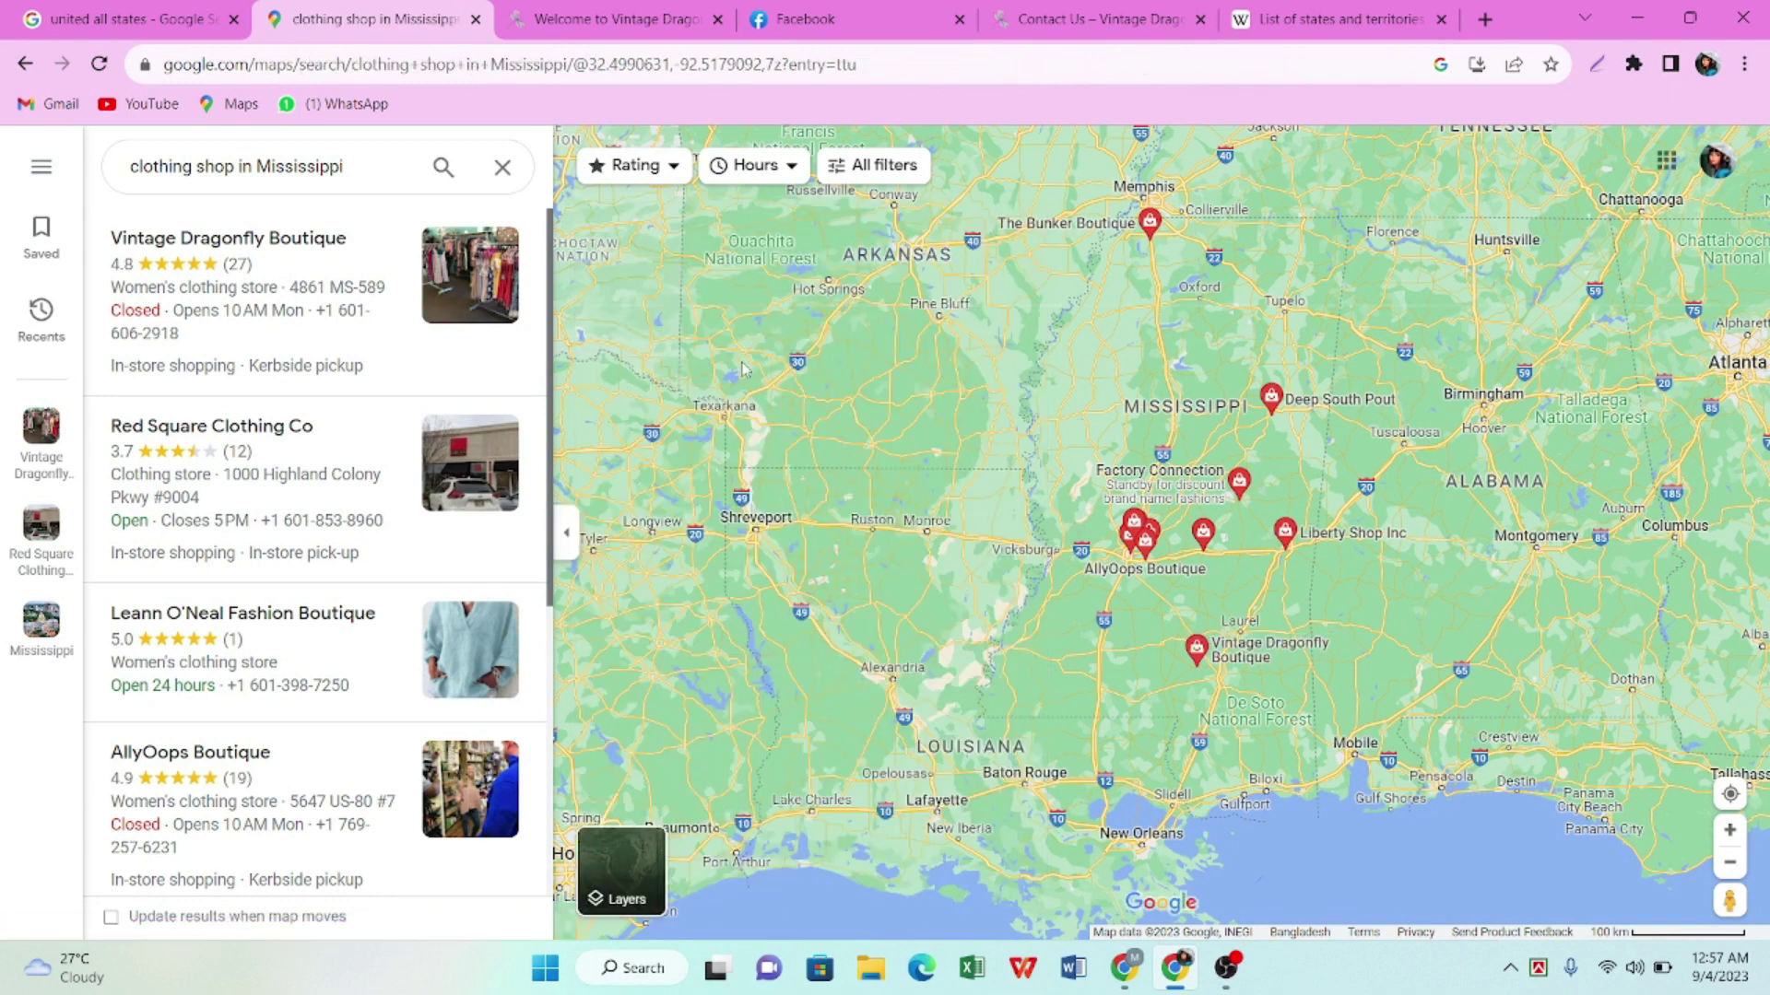